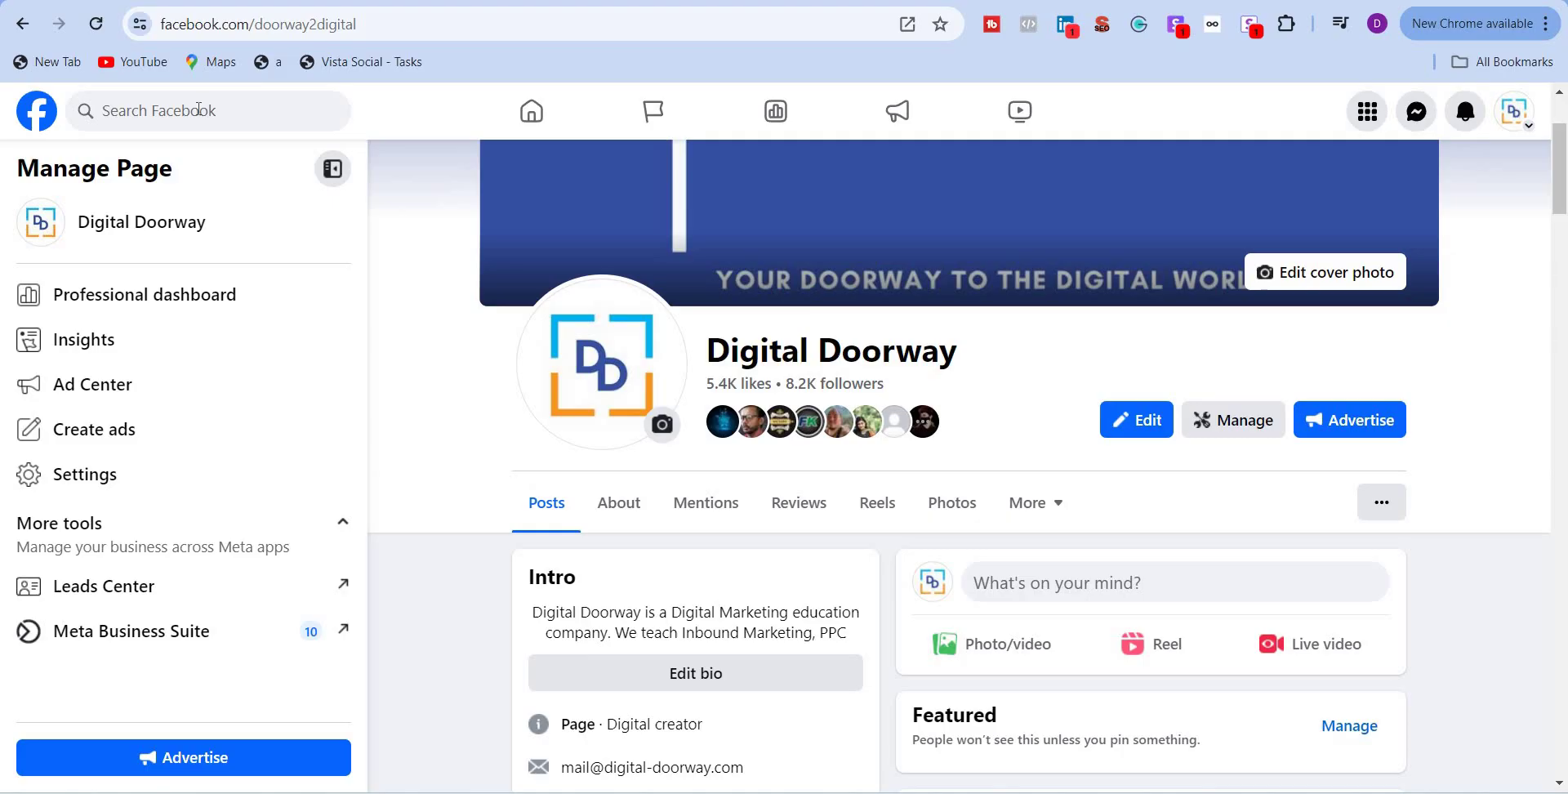
# Search Facebook for 'Nike' and open Nike's official page from the results.
pyautogui.click(198, 109)
pyautogui.write('Ni')
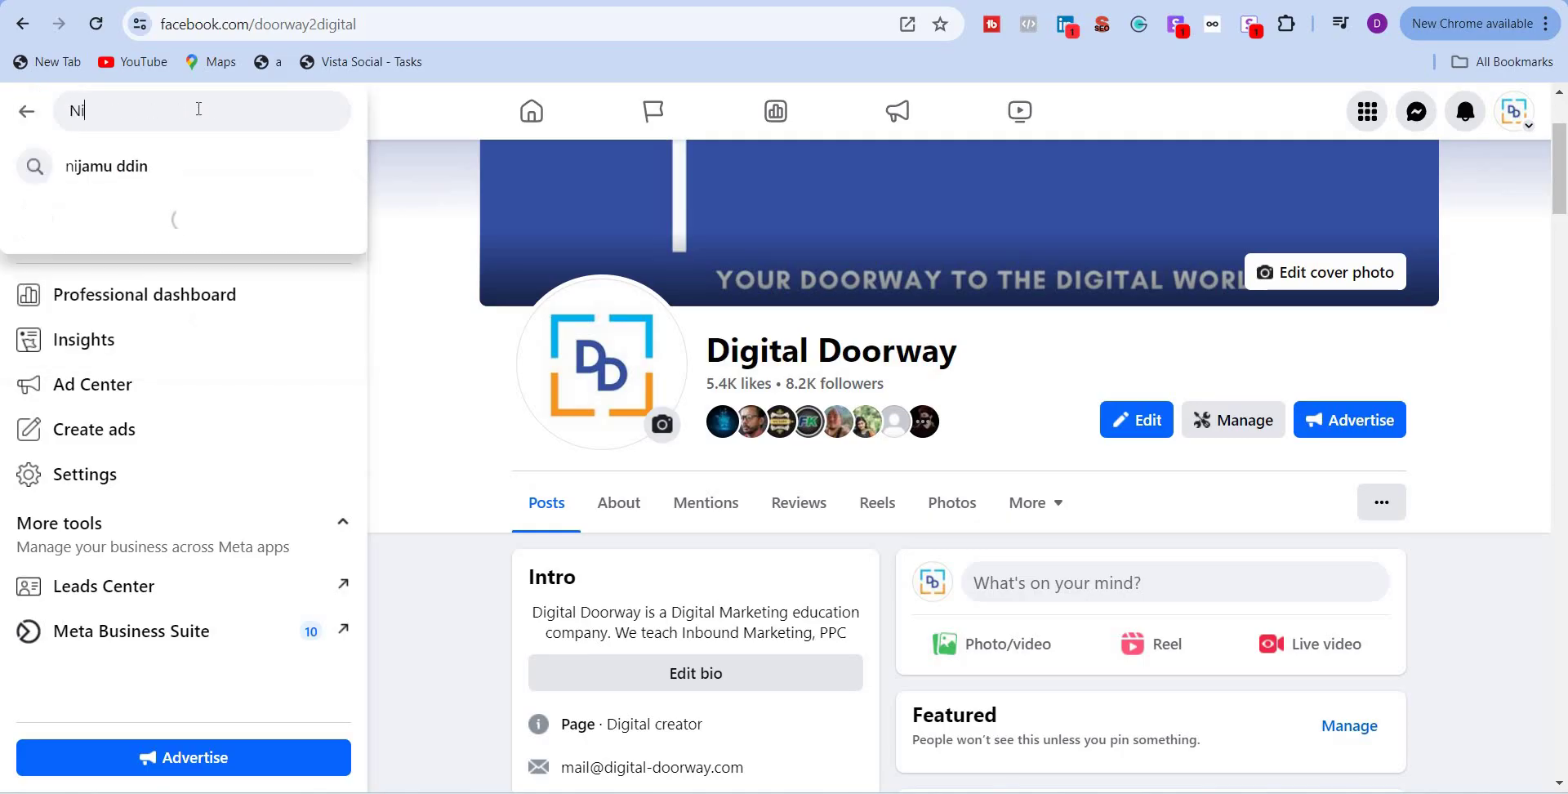
pyautogui.write('ke')
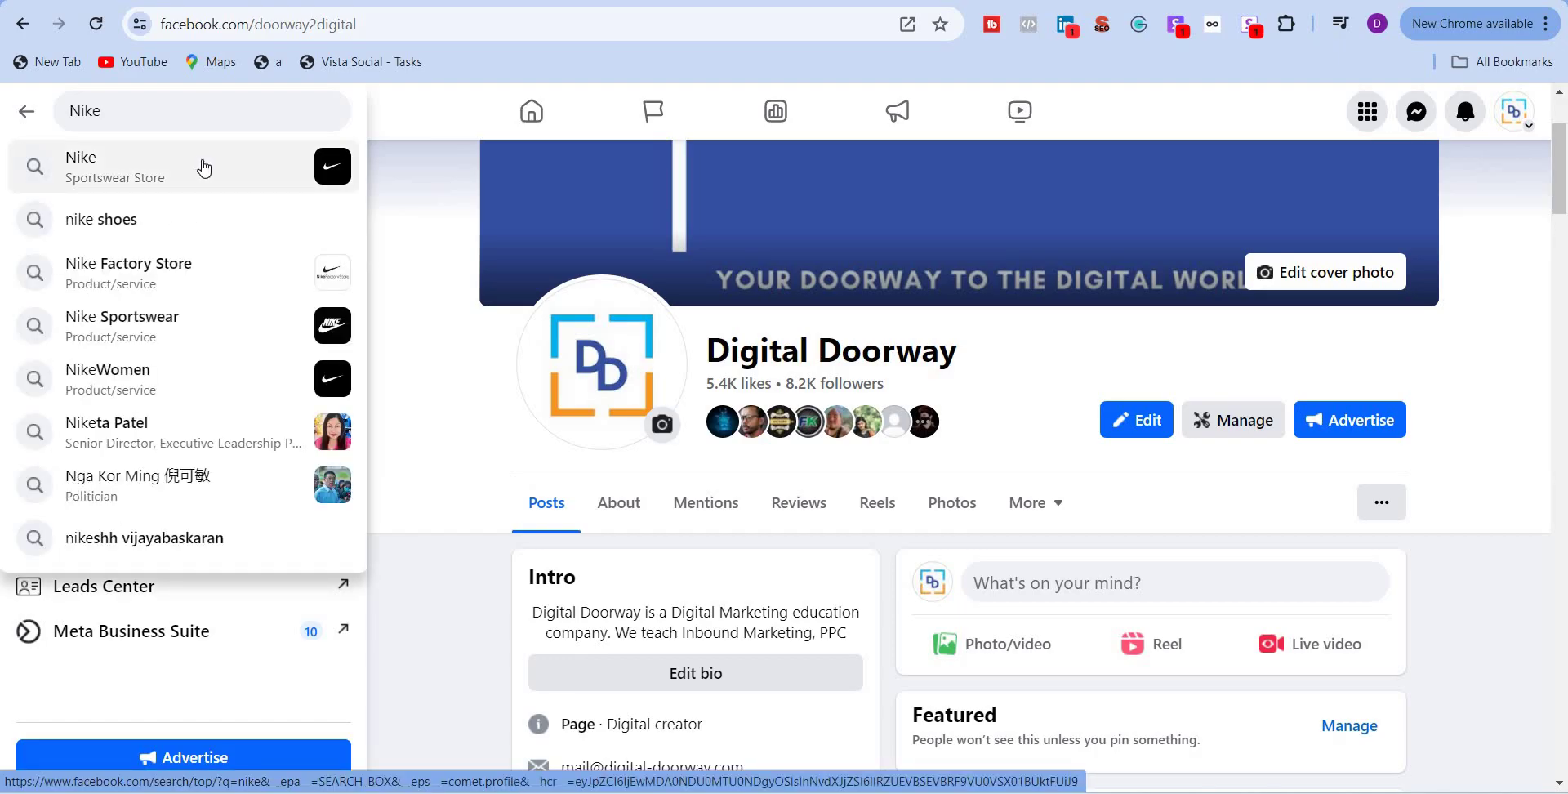
pyautogui.click(203, 168)
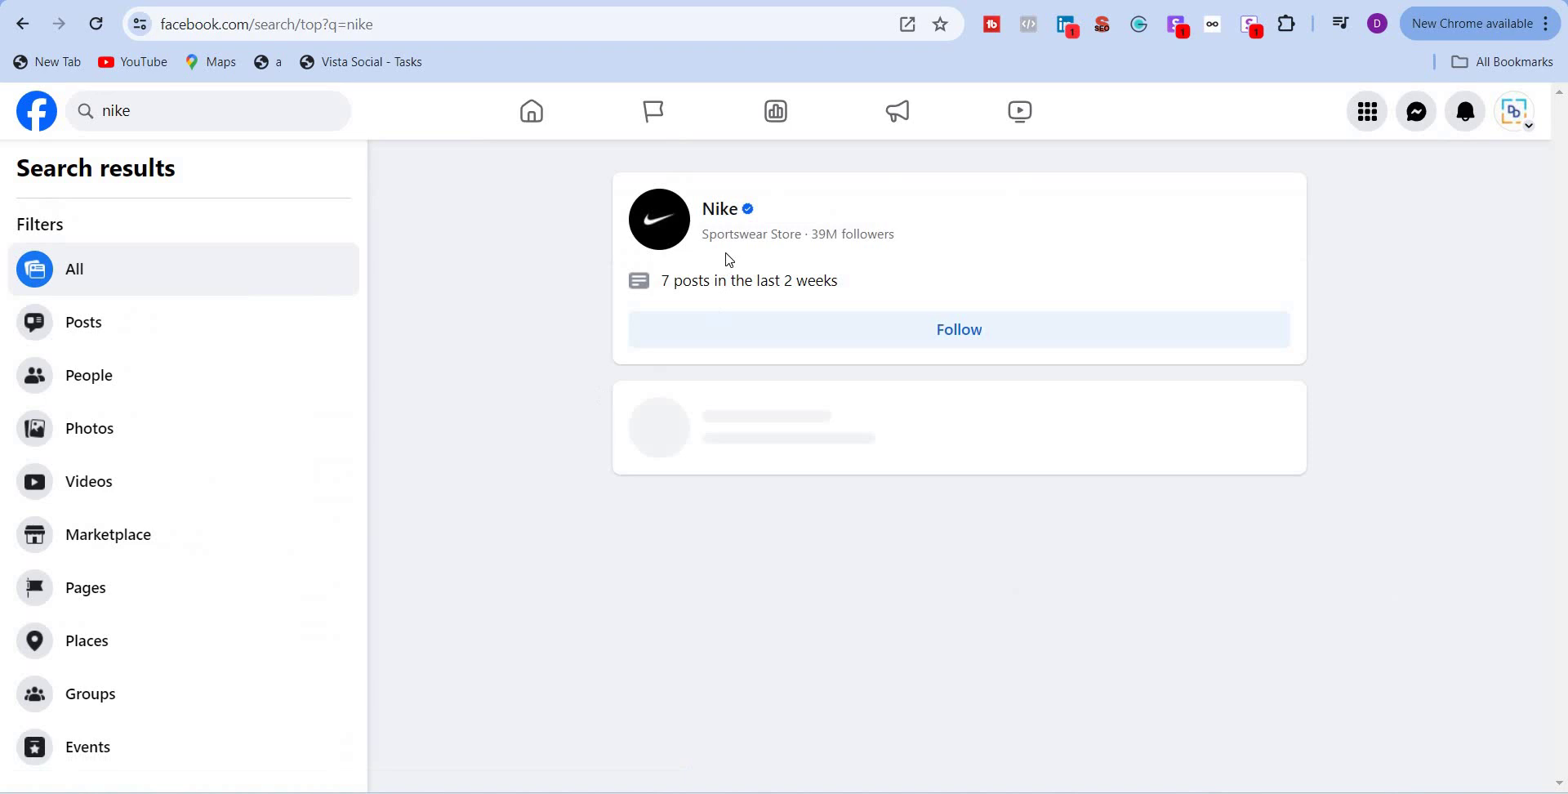
pyautogui.moveTo(746, 214)
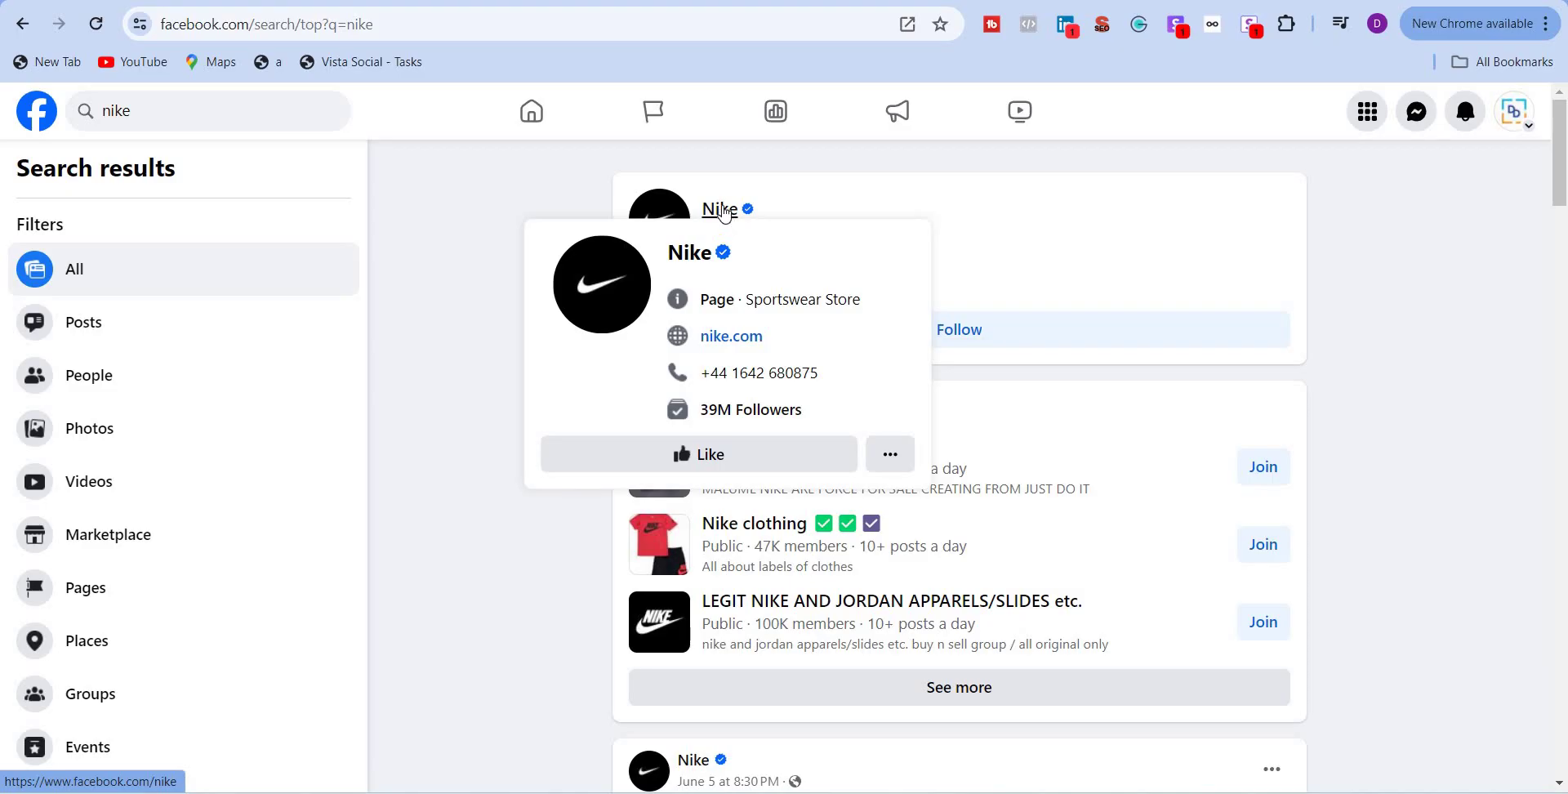
pyautogui.click(724, 214)
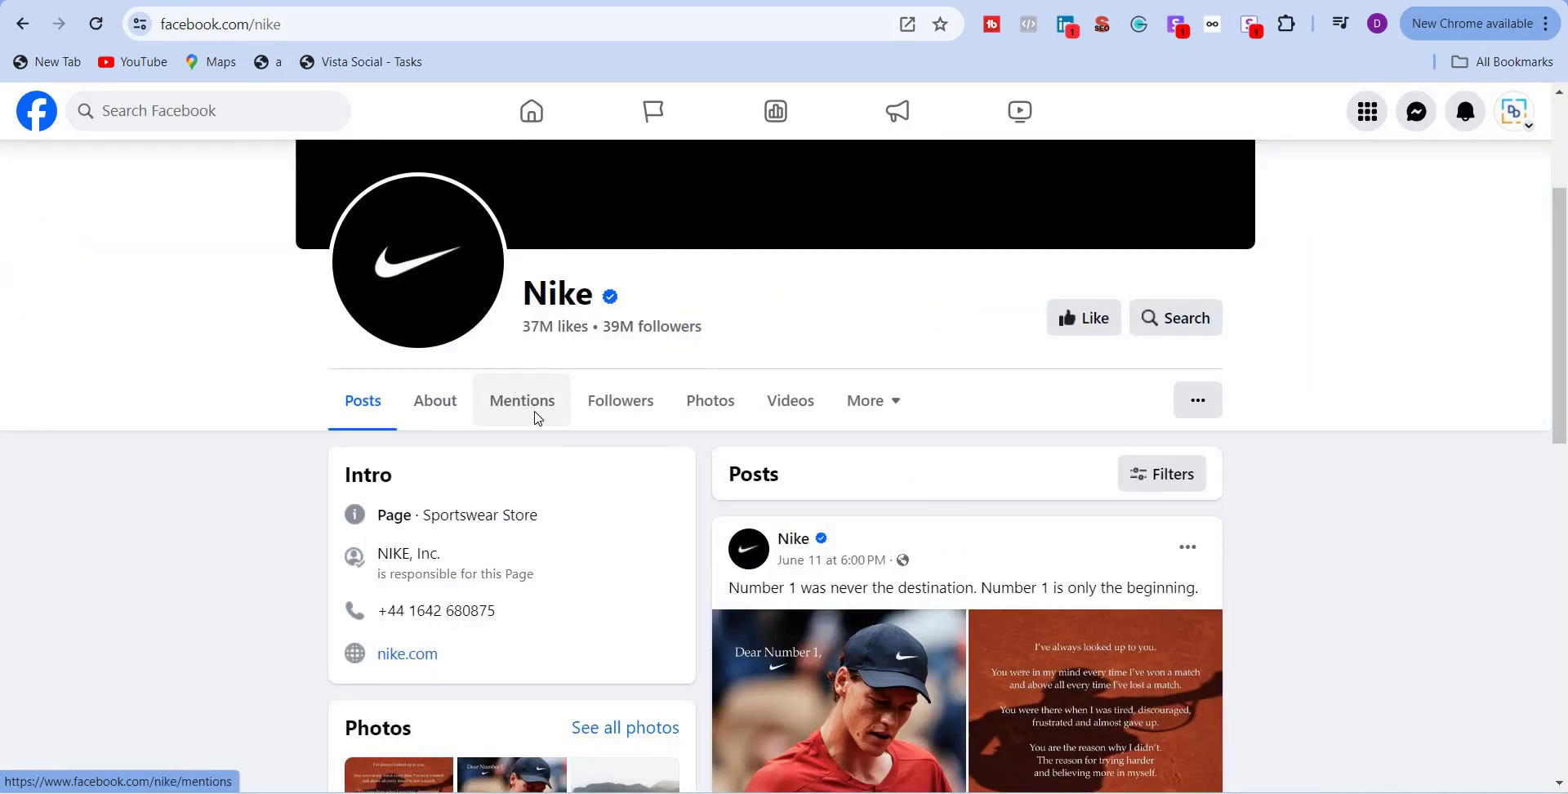
# Scroll through the Nike page's posts feed and back up.
pyautogui.scroll(-3, 536, 412)
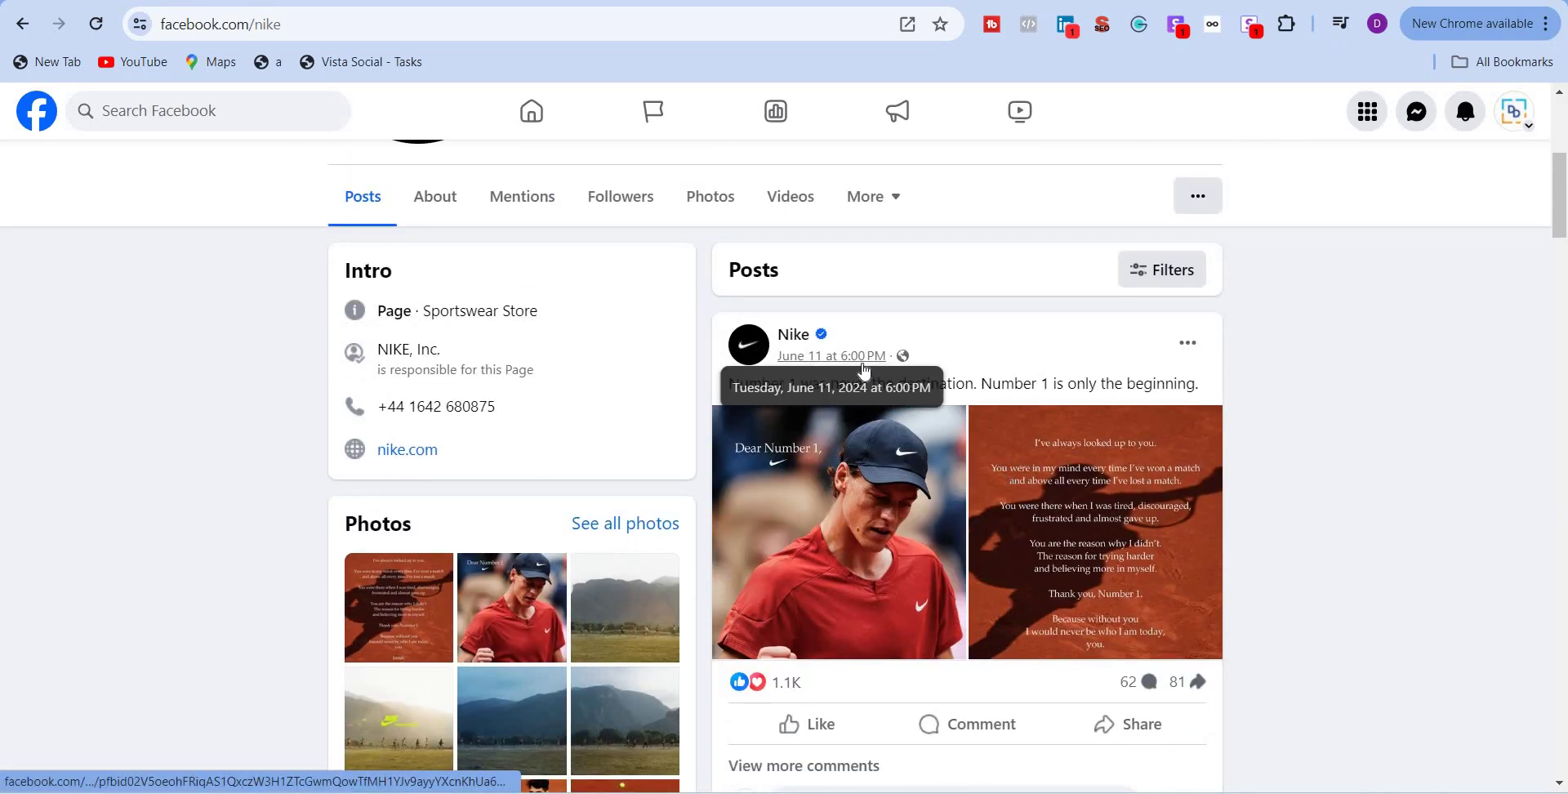
pyautogui.scroll(-5, 858, 496)
pyautogui.scroll(-10, 857, 496)
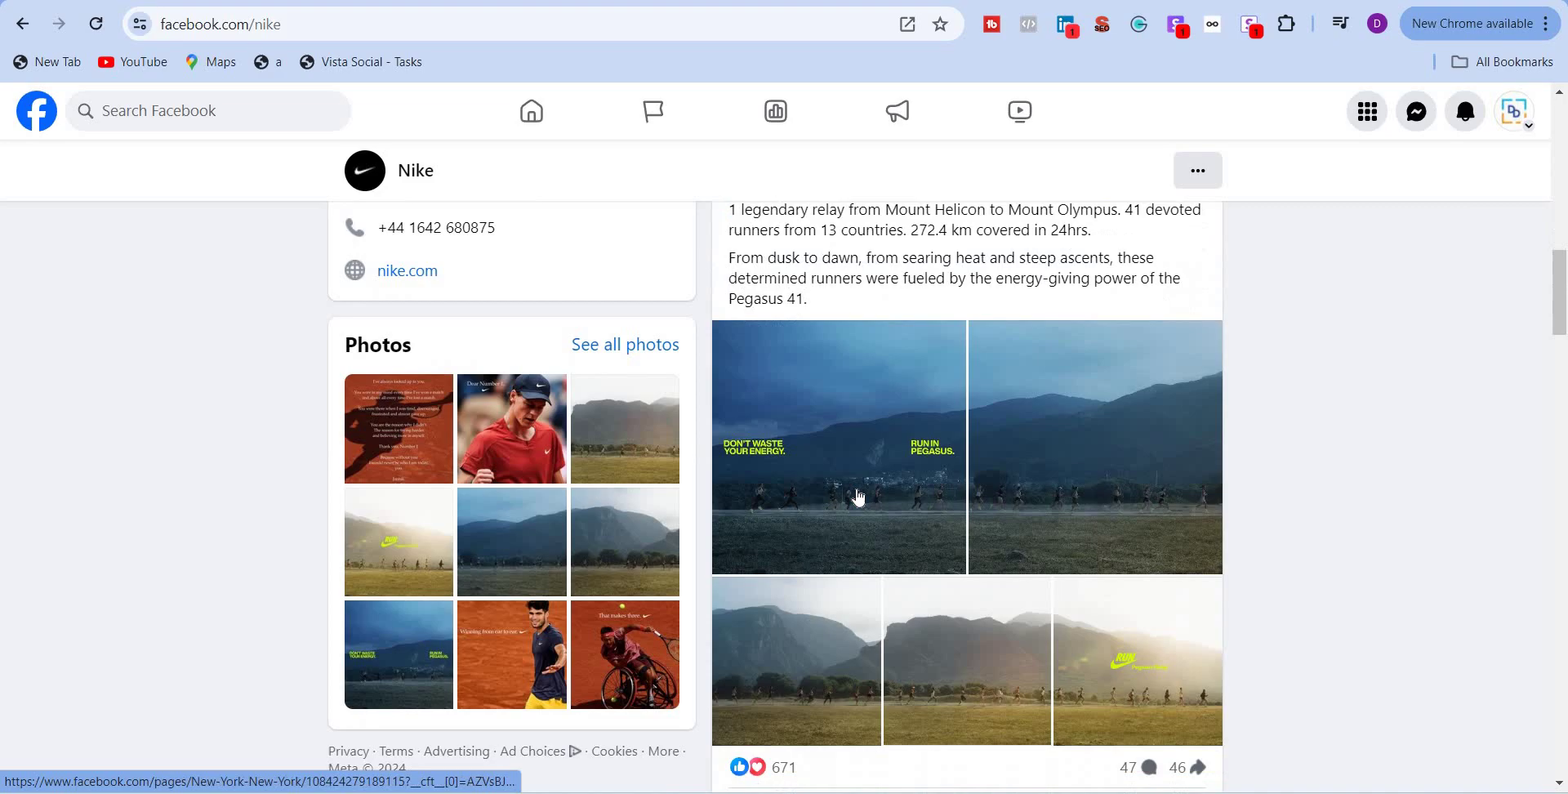
pyautogui.scroll(15, 856, 495)
pyautogui.scroll(5, 856, 495)
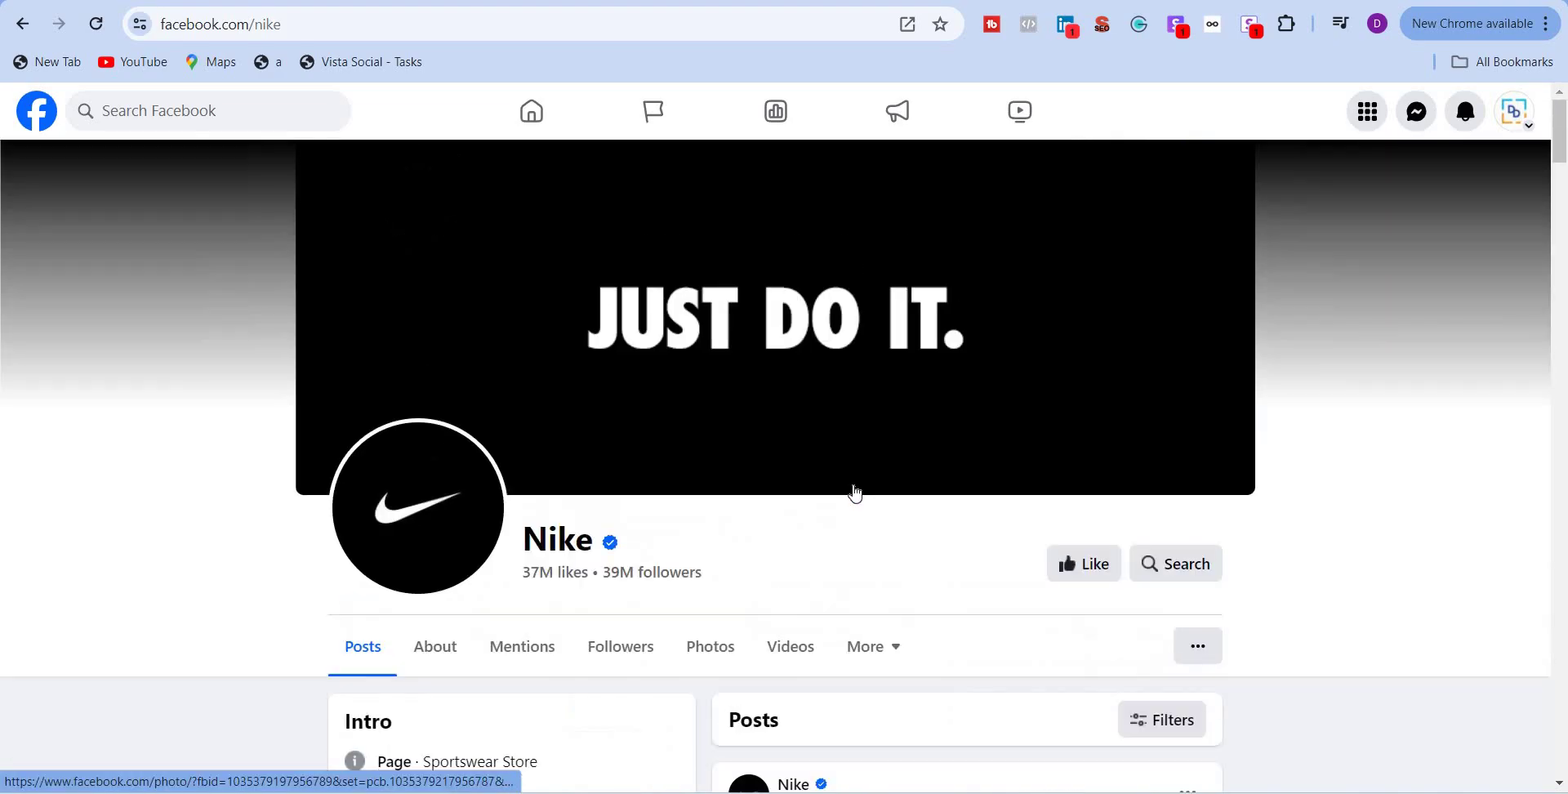
pyautogui.scroll(-1, 857, 490)
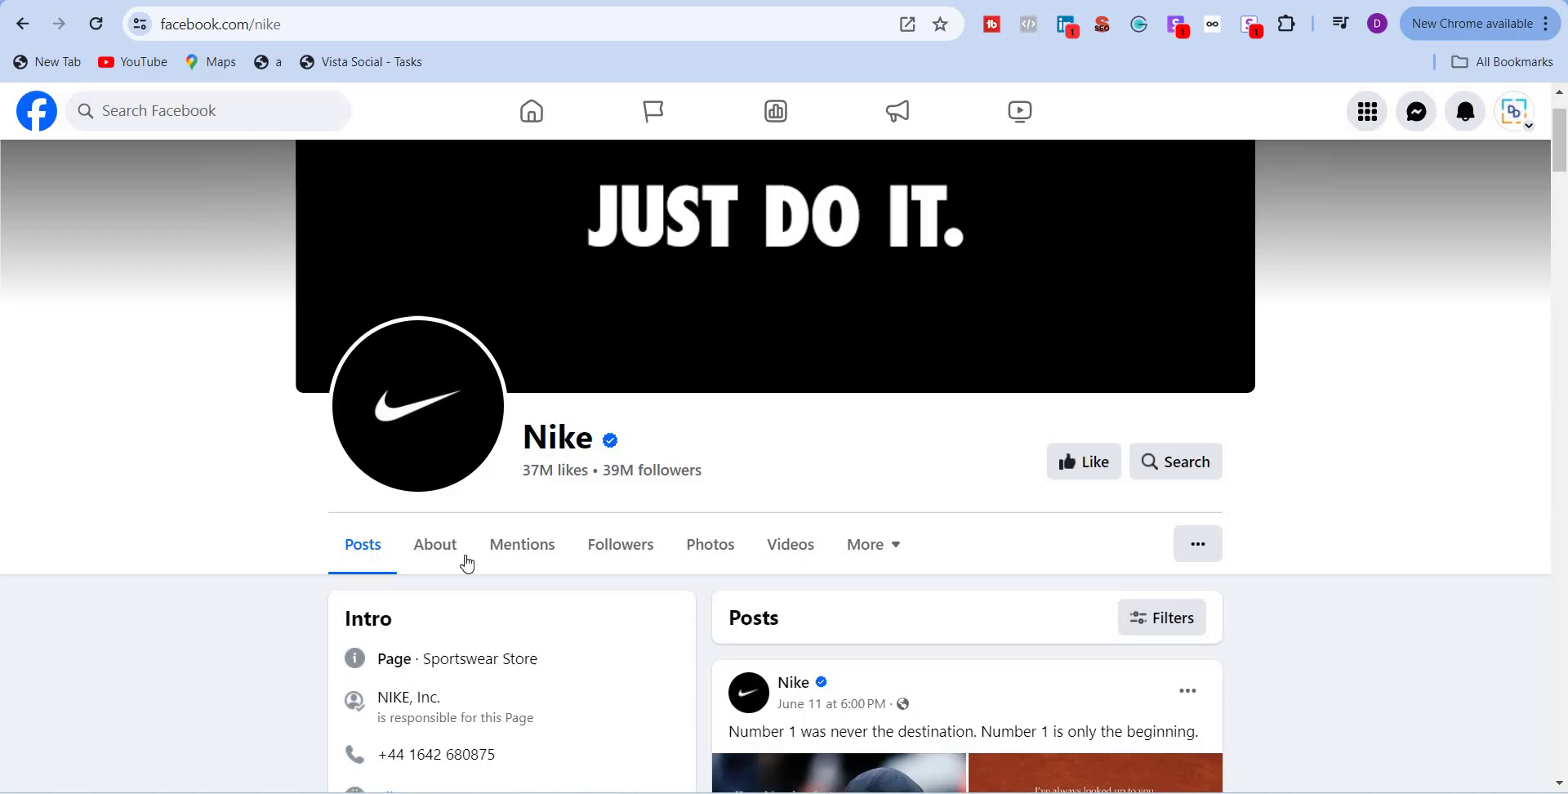
# Show Nike's Page transparency details and highlight 'This Page is currently running ads.'.
pyautogui.click(437, 560)
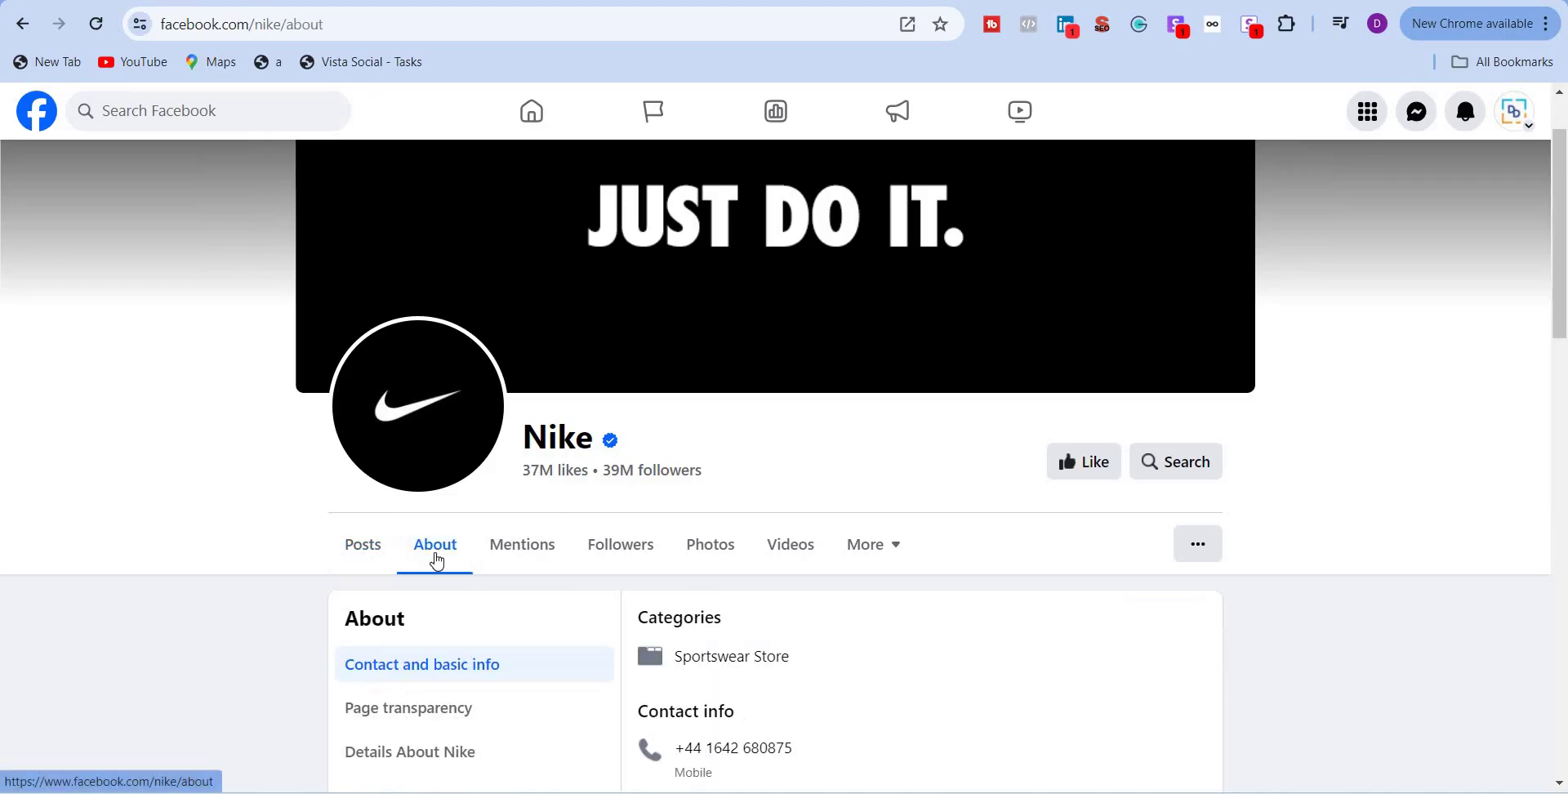
pyautogui.scroll(-2, 458, 568)
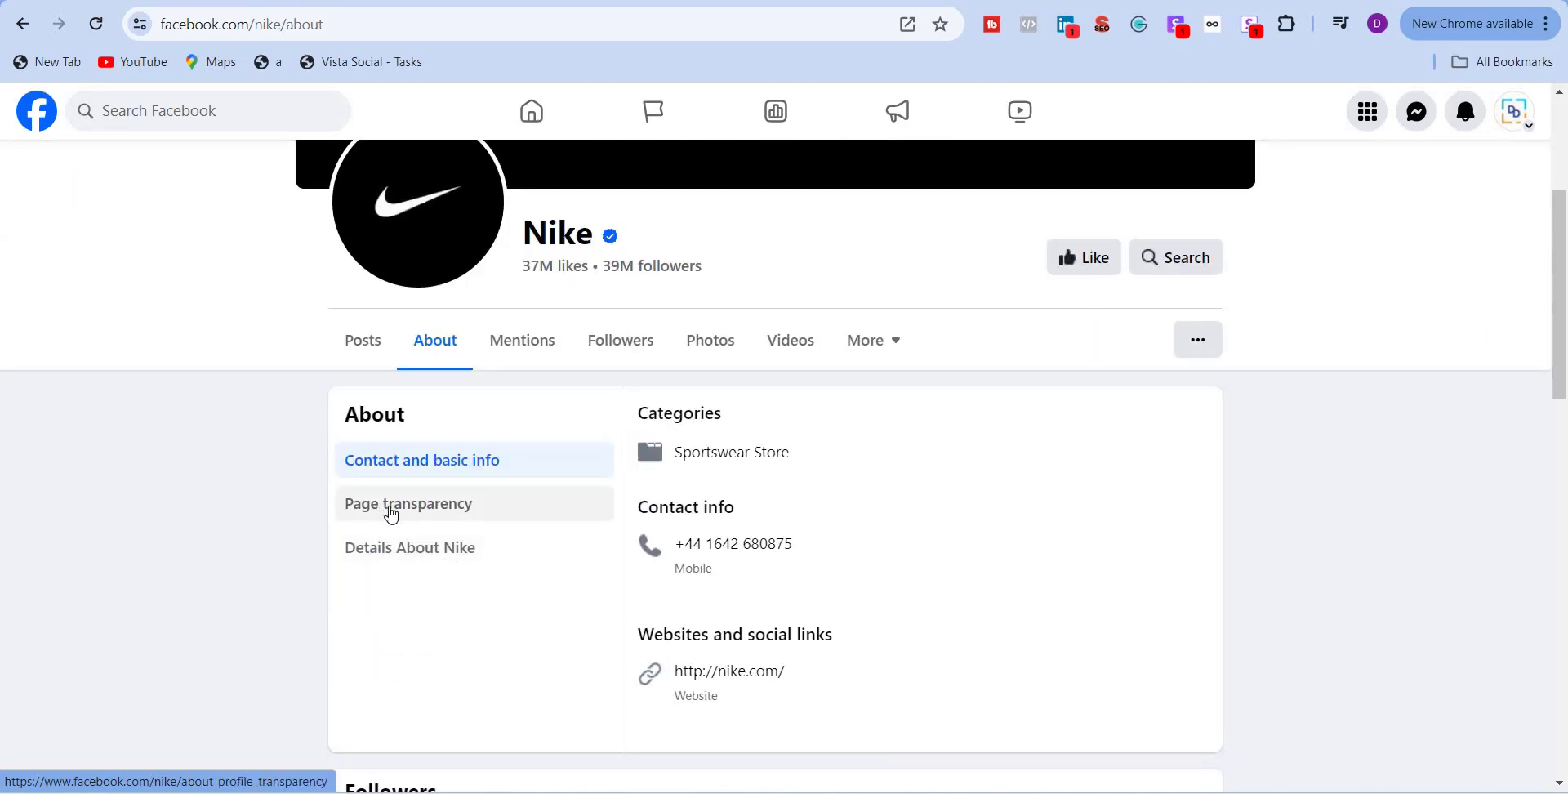
pyautogui.click(392, 514)
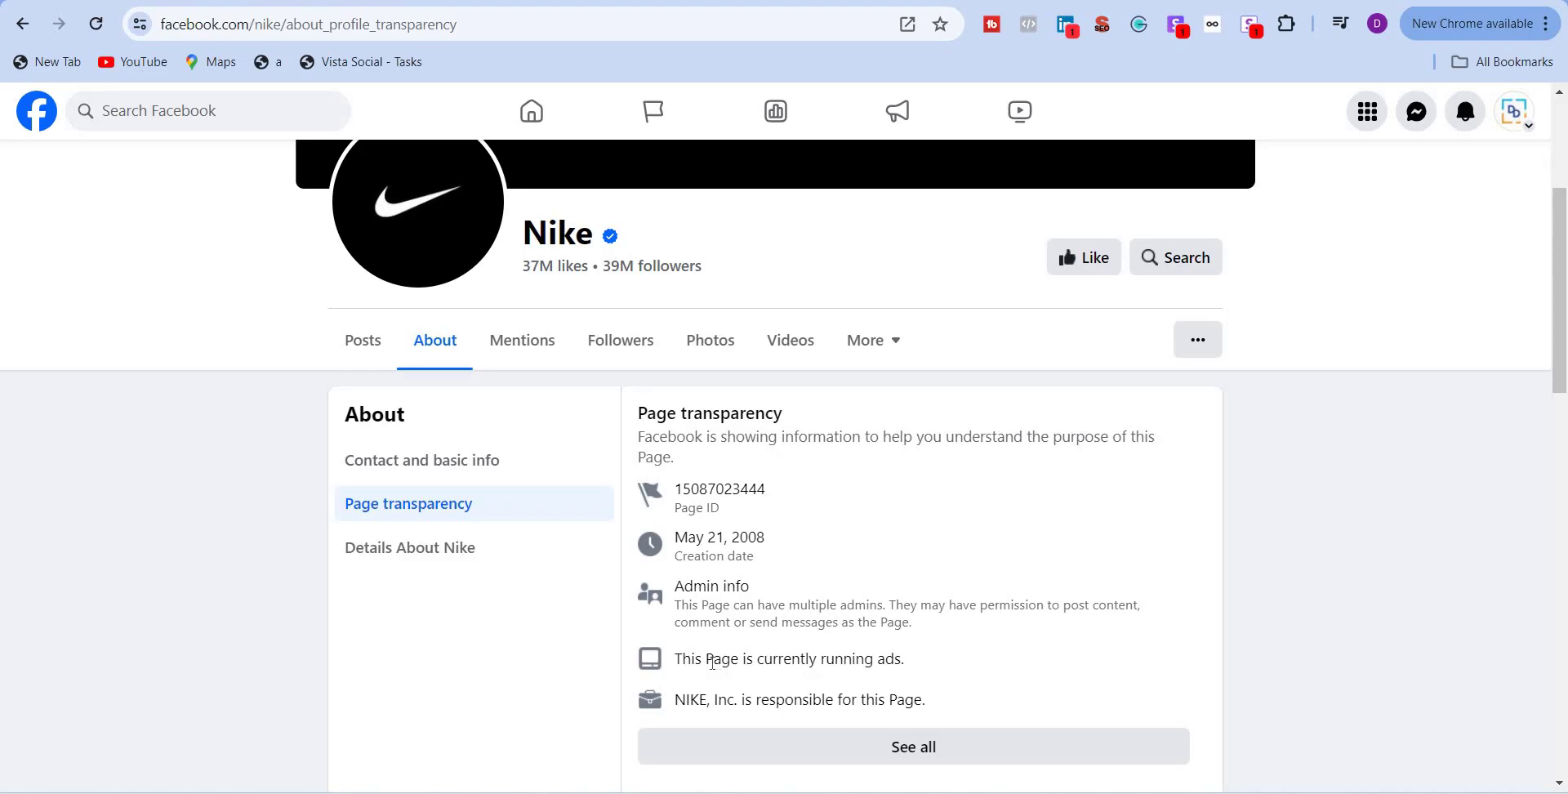
pyautogui.tripleClick(818, 664)
pyautogui.click(818, 663)
pyautogui.scroll(-3, 890, 621)
# Open Nike's full Page transparency dialog and scroll through it.
pyautogui.click(915, 541)
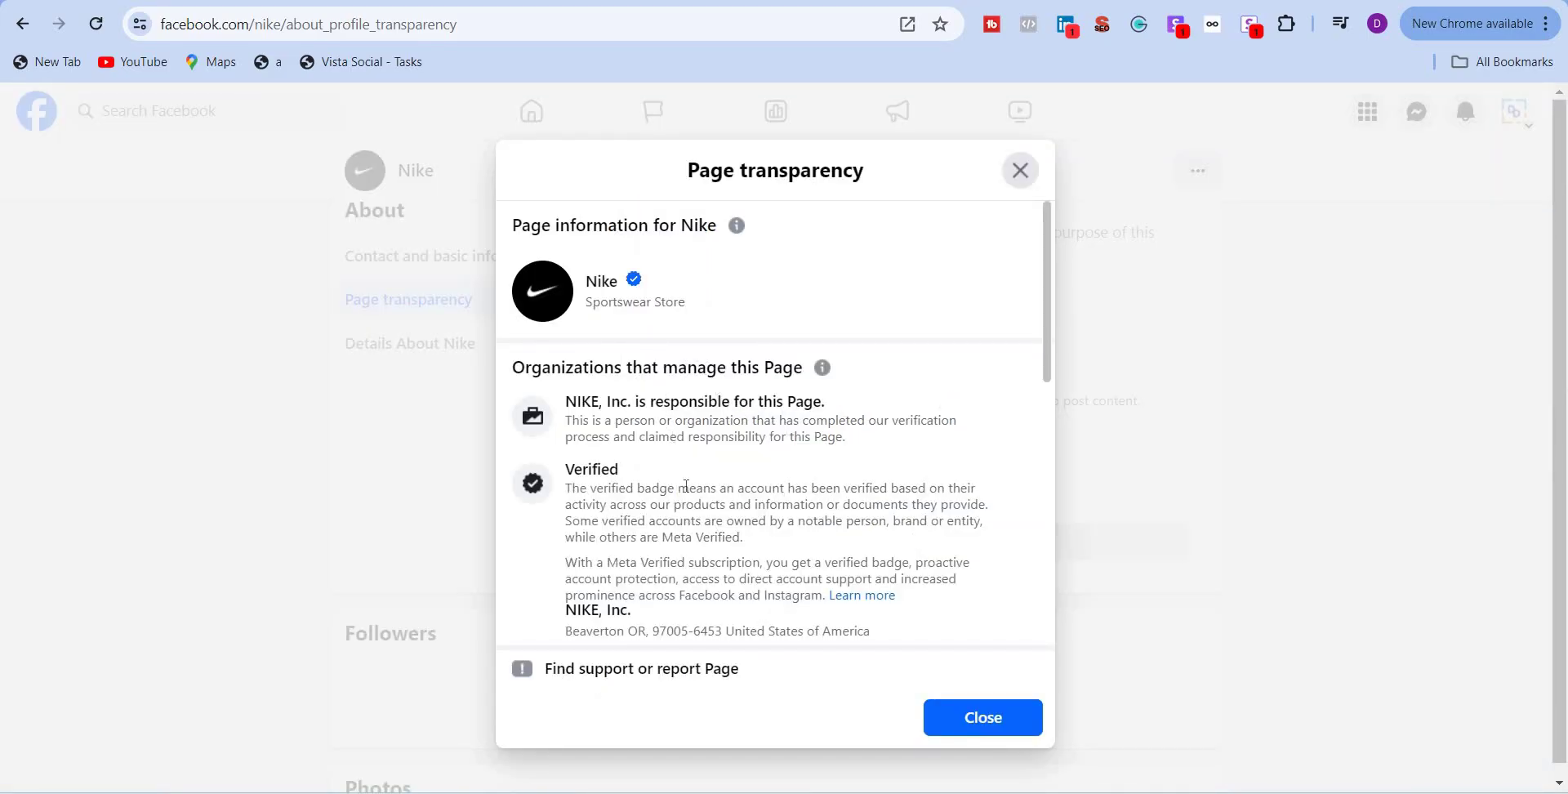
pyautogui.scroll(-5, 690, 490)
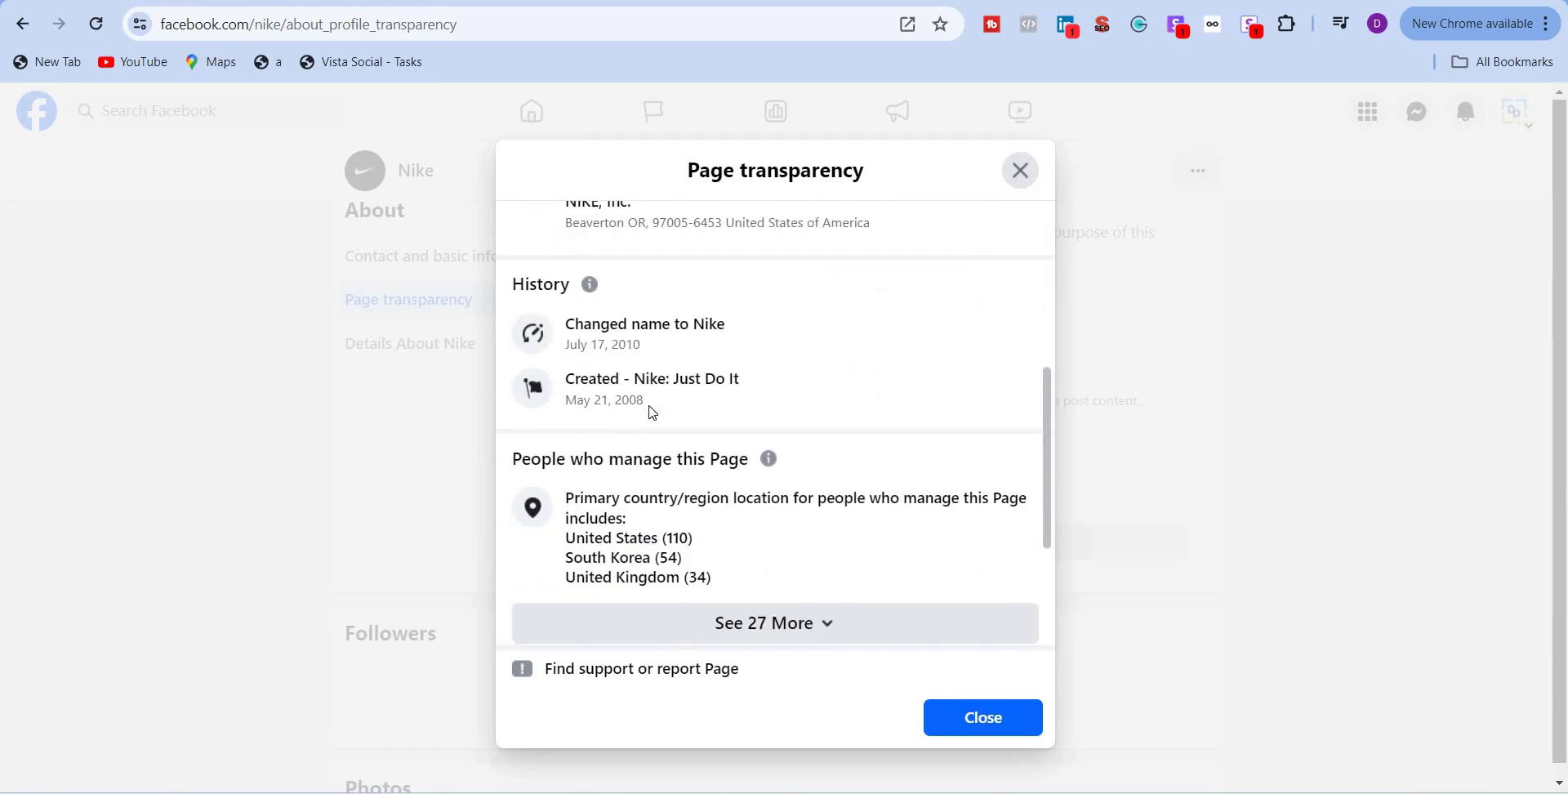
pyautogui.scroll(1, 653, 412)
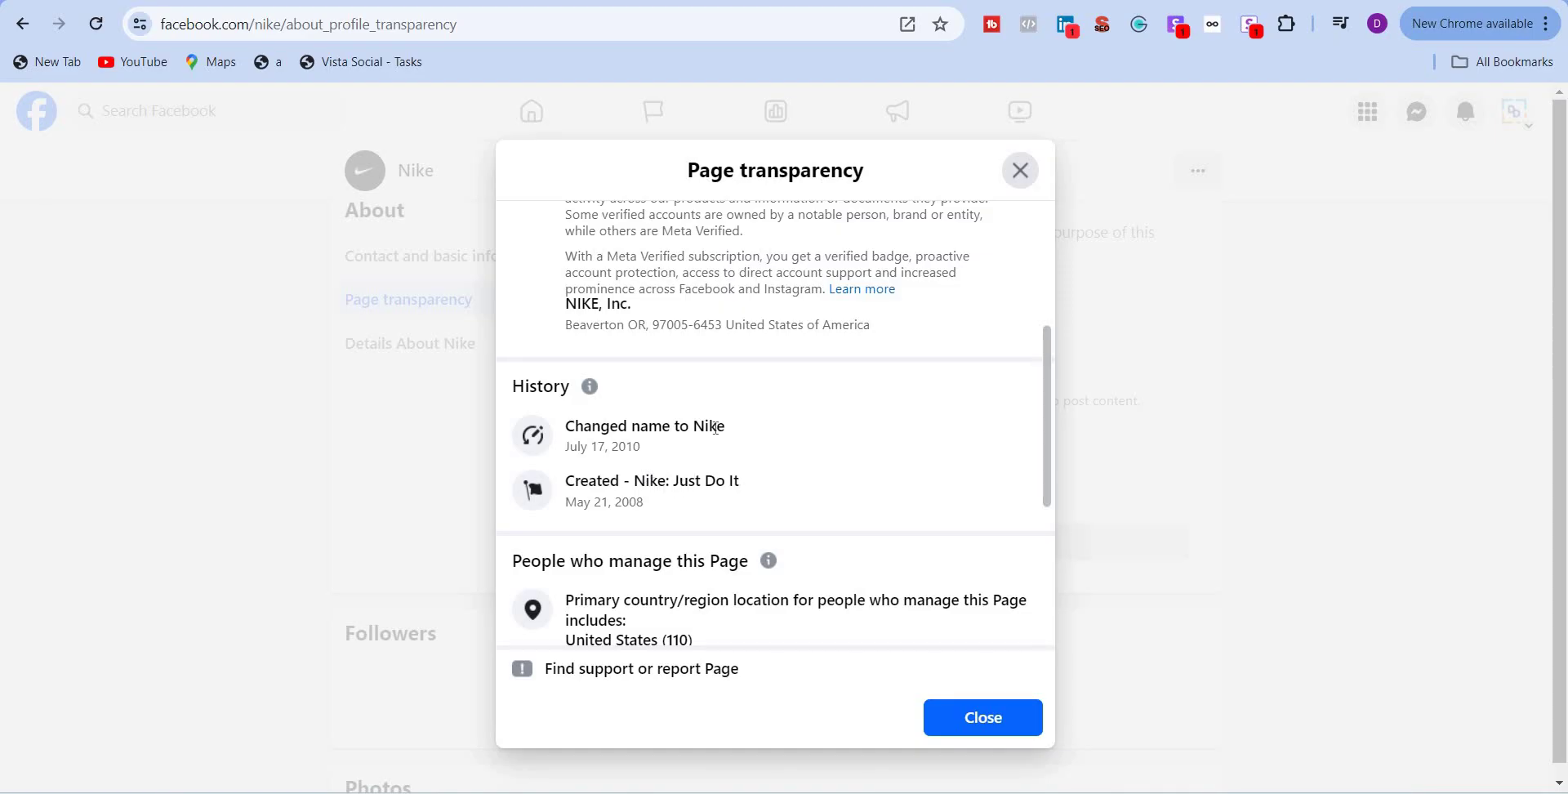
pyautogui.scroll(-4, 716, 428)
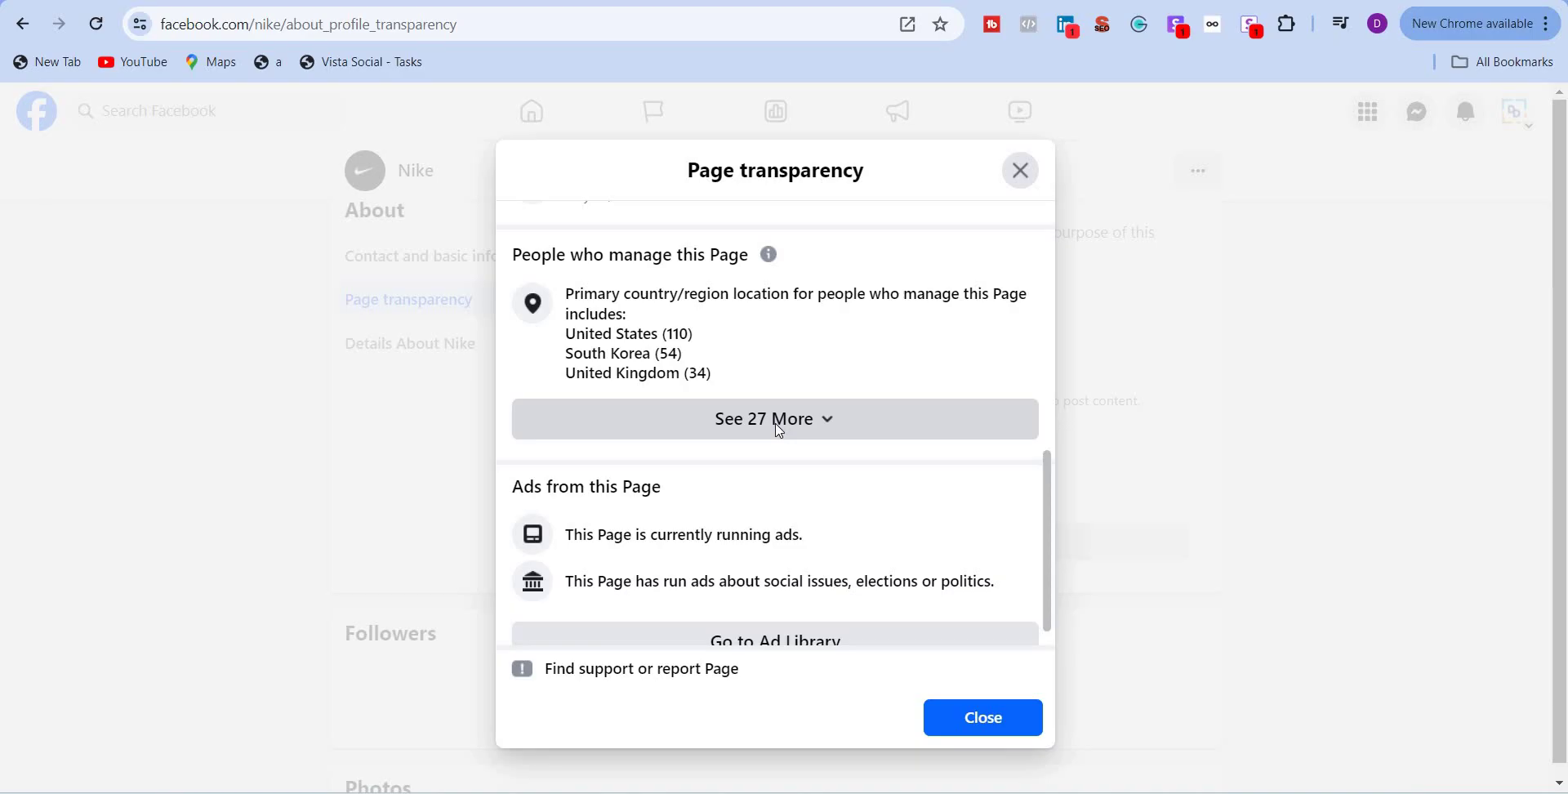
# Expand the complete manager countries list and scroll down to Ads from this Page.
pyautogui.click(778, 431)
pyautogui.scroll(-1, 778, 430)
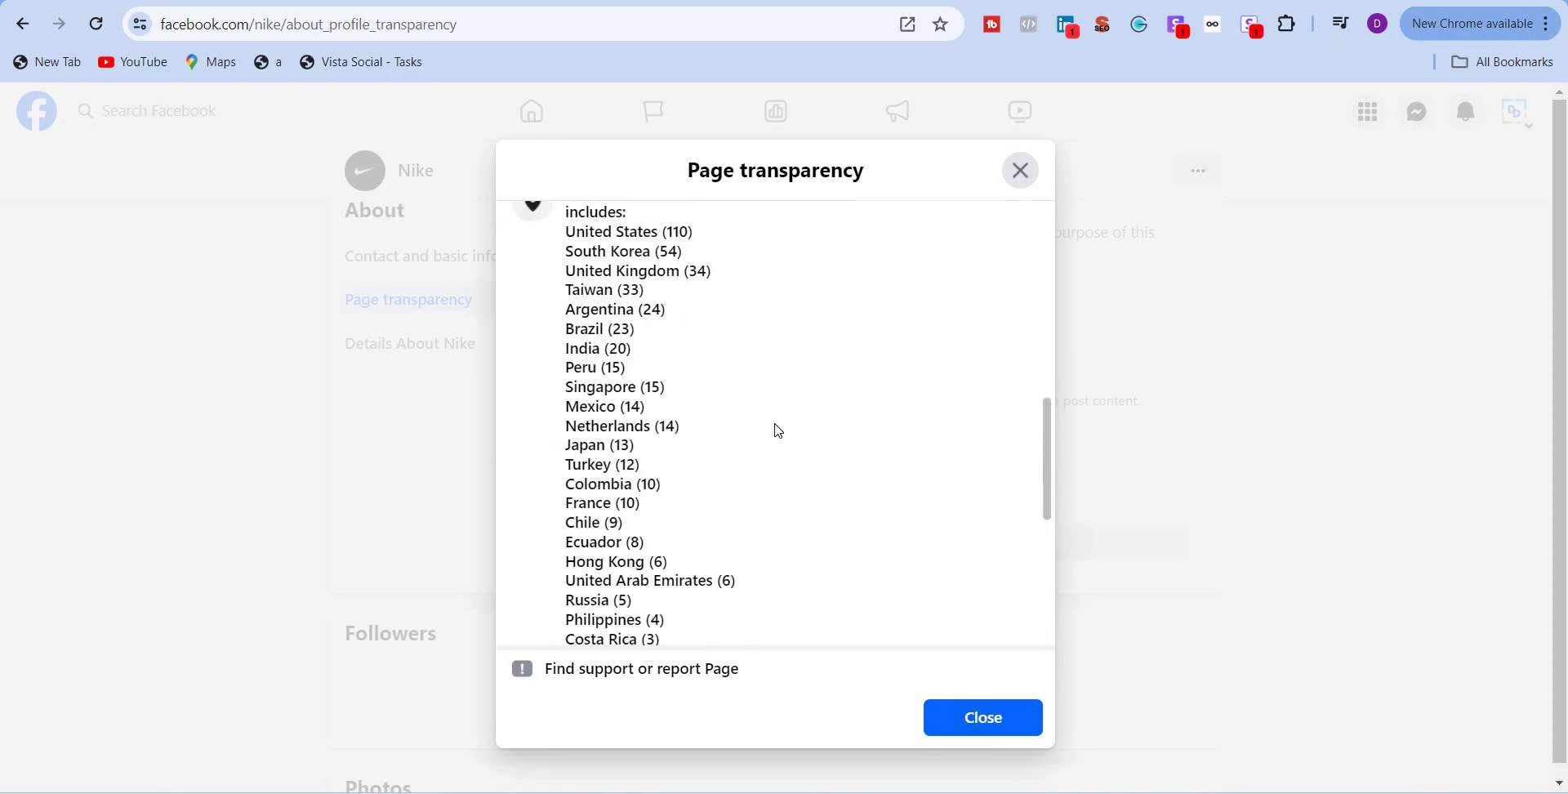
pyautogui.scroll(3, 778, 431)
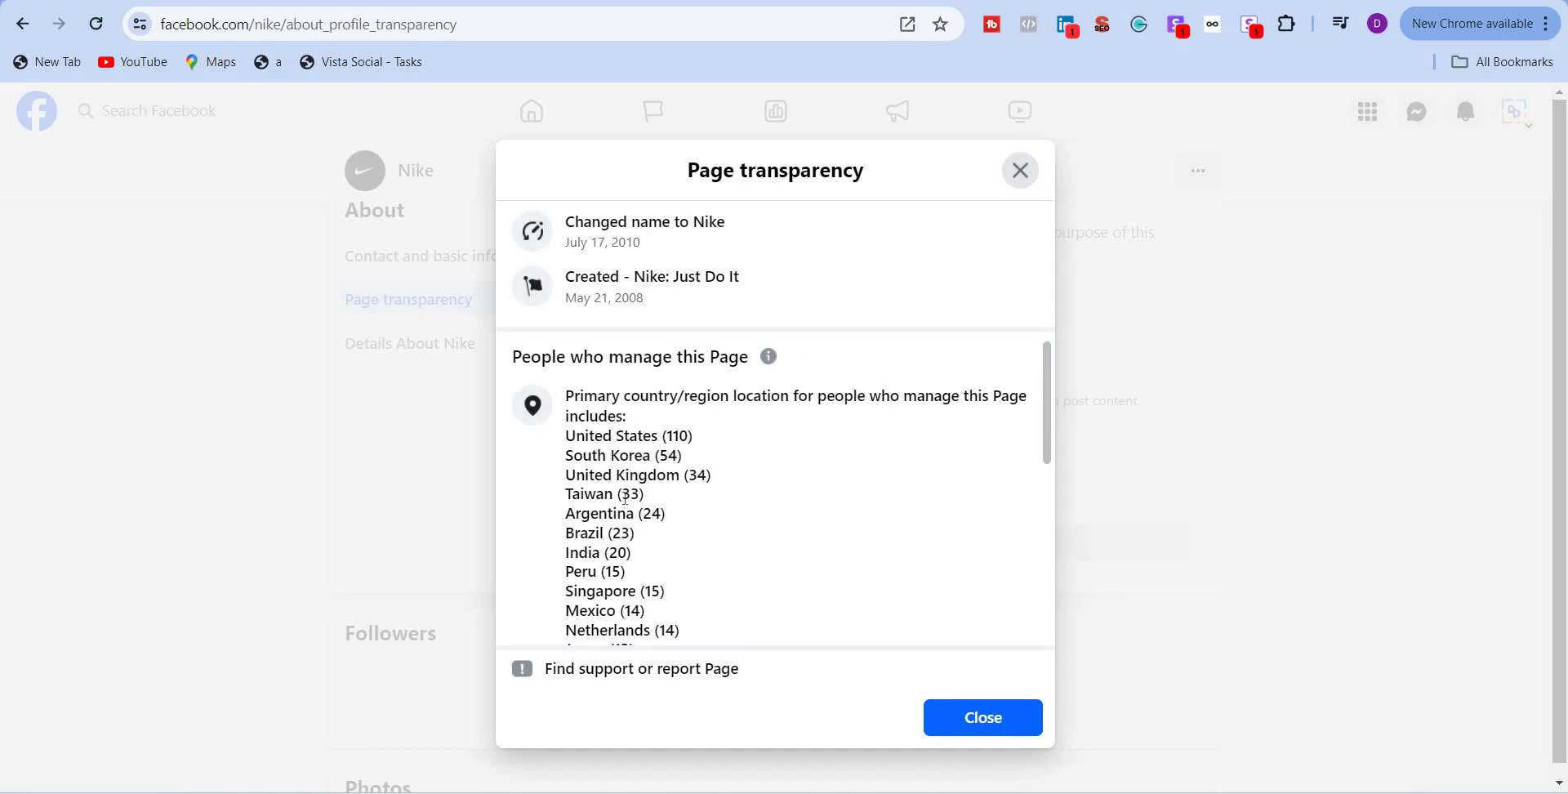
pyautogui.scroll(-6, 632, 495)
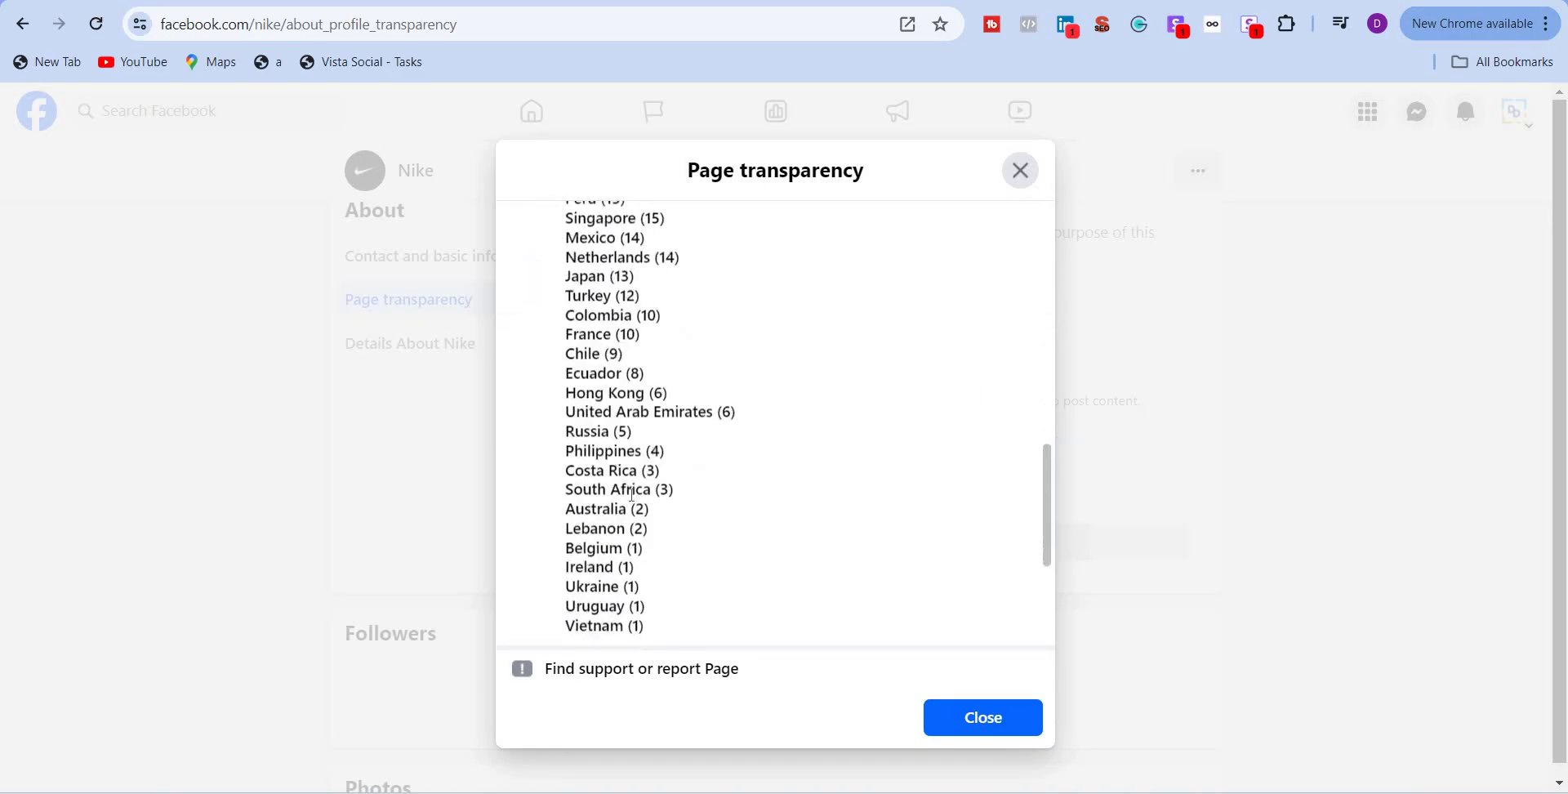
pyautogui.scroll(6, 632, 494)
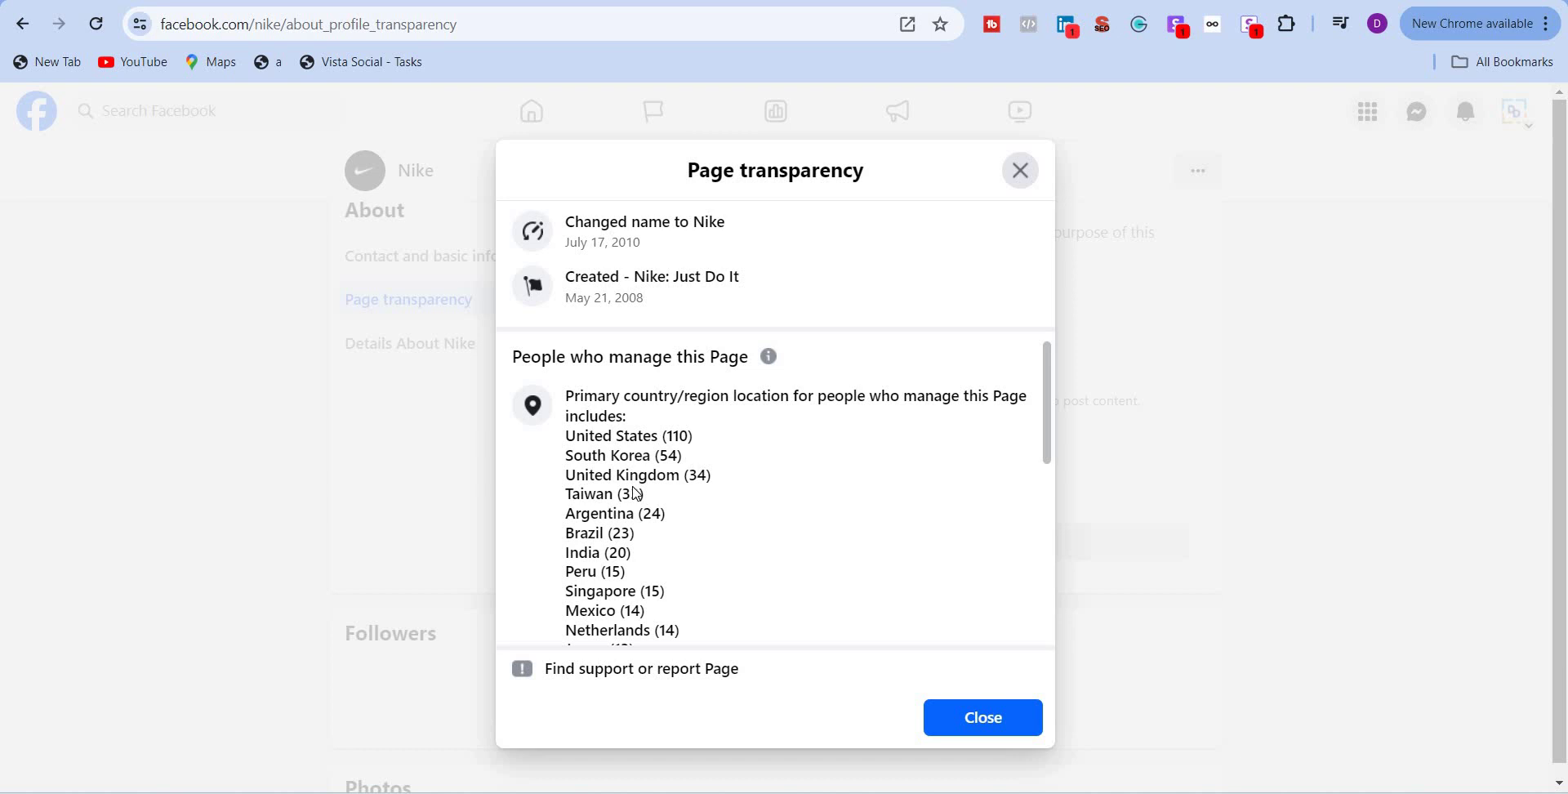
pyautogui.scroll(-6, 633, 486)
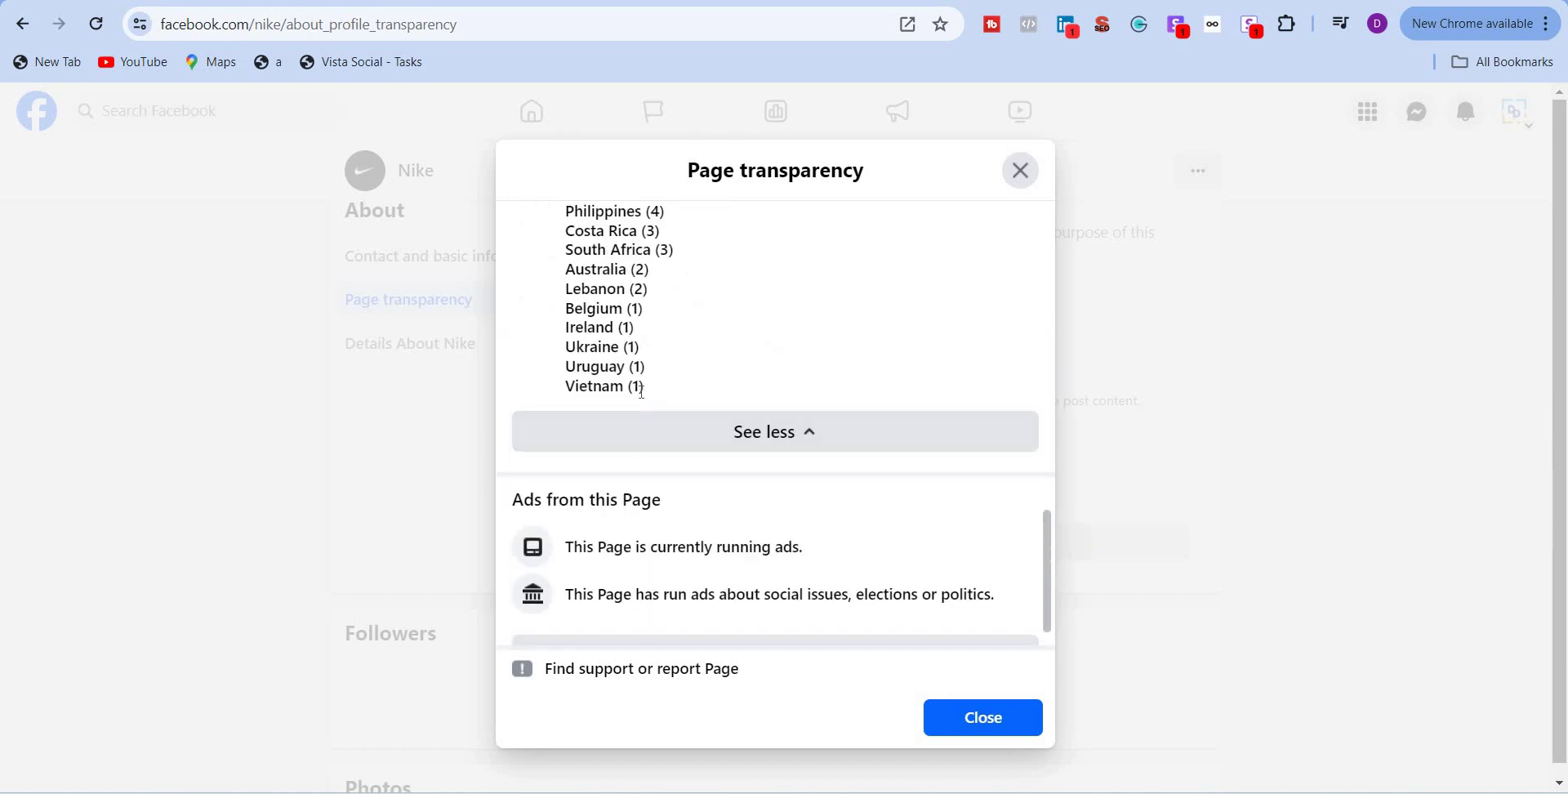
pyautogui.scroll(-1, 651, 458)
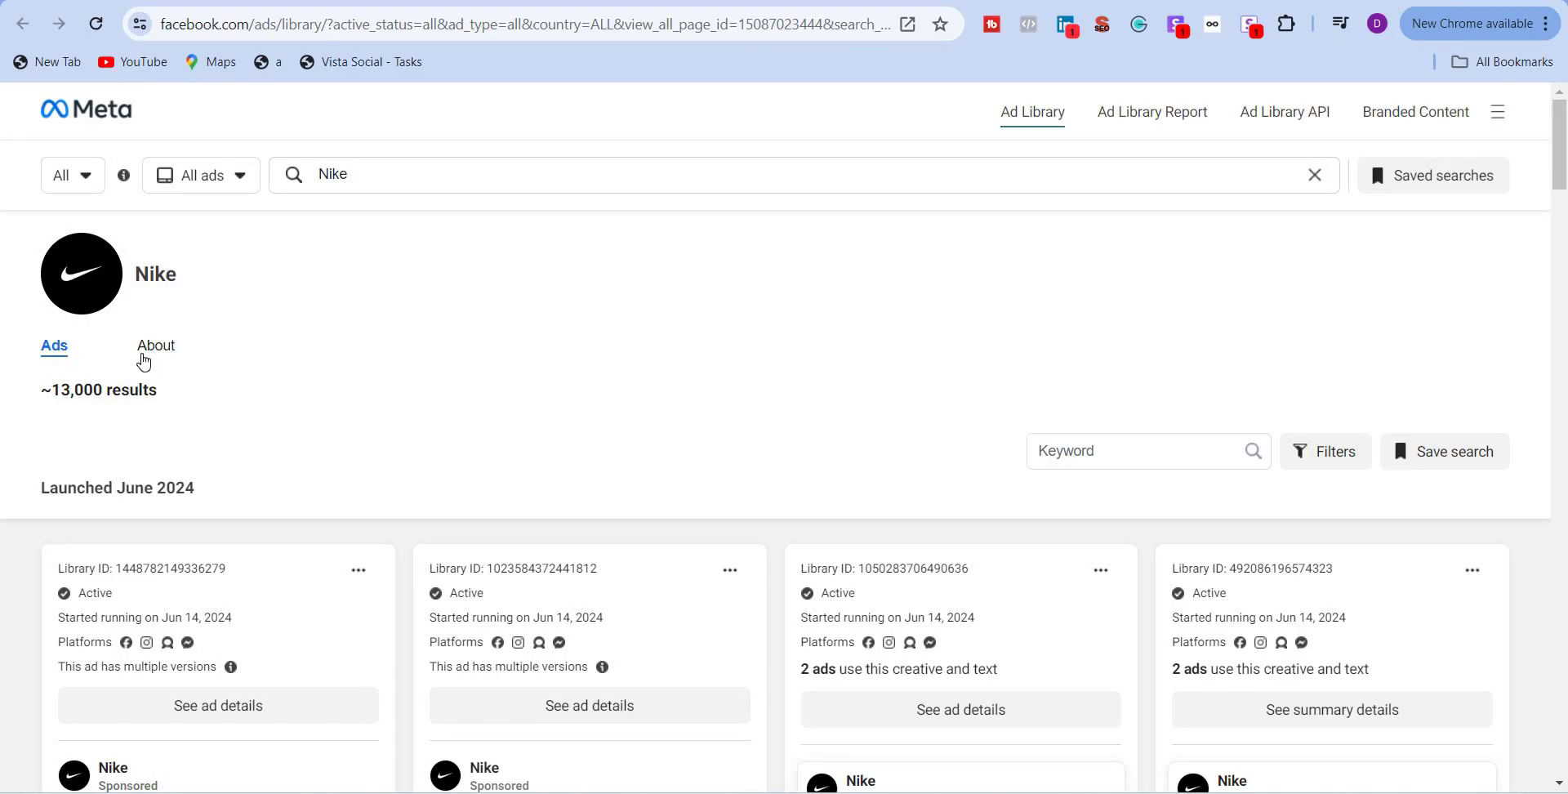
# View Nike's advertiser About page with follower counts and May 21, 2008 creation date.
pyautogui.click(162, 362)
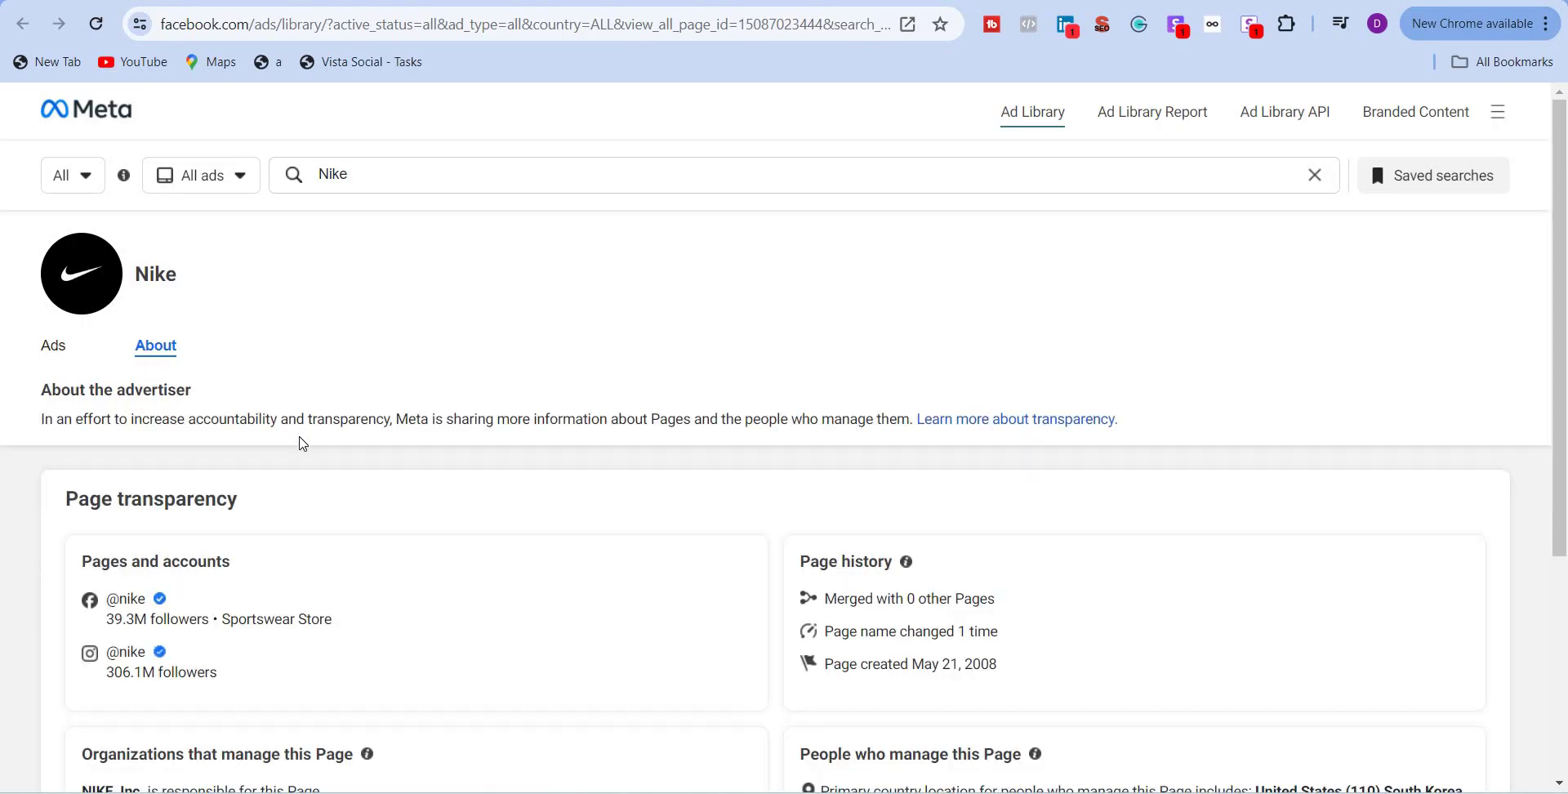
pyautogui.scroll(-4, 302, 445)
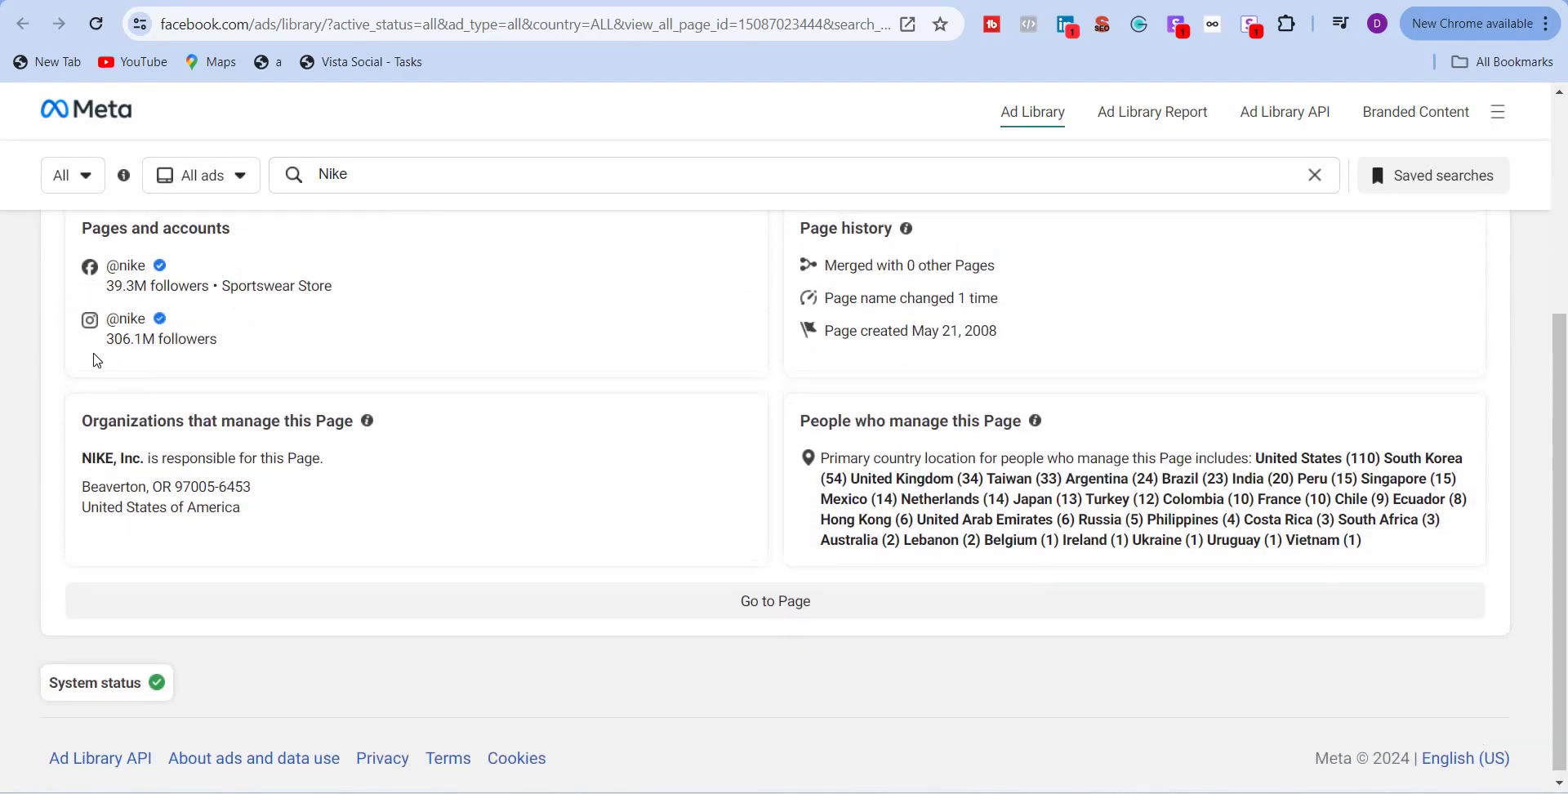
pyautogui.scroll(4, 59, 355)
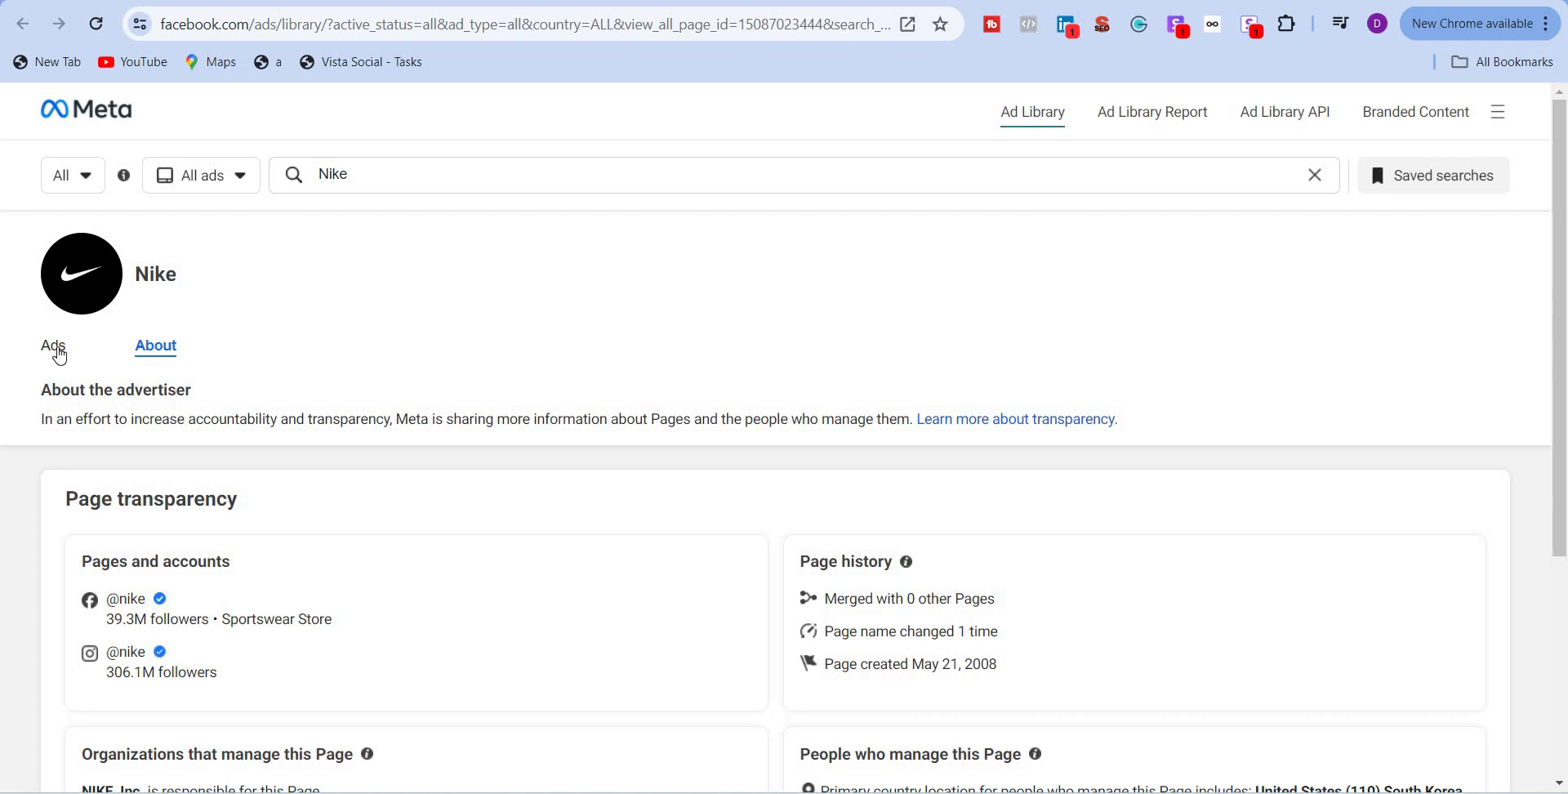
# Return to Nike's ads list and browse the June 2024 ad cards.
pyautogui.click(57, 351)
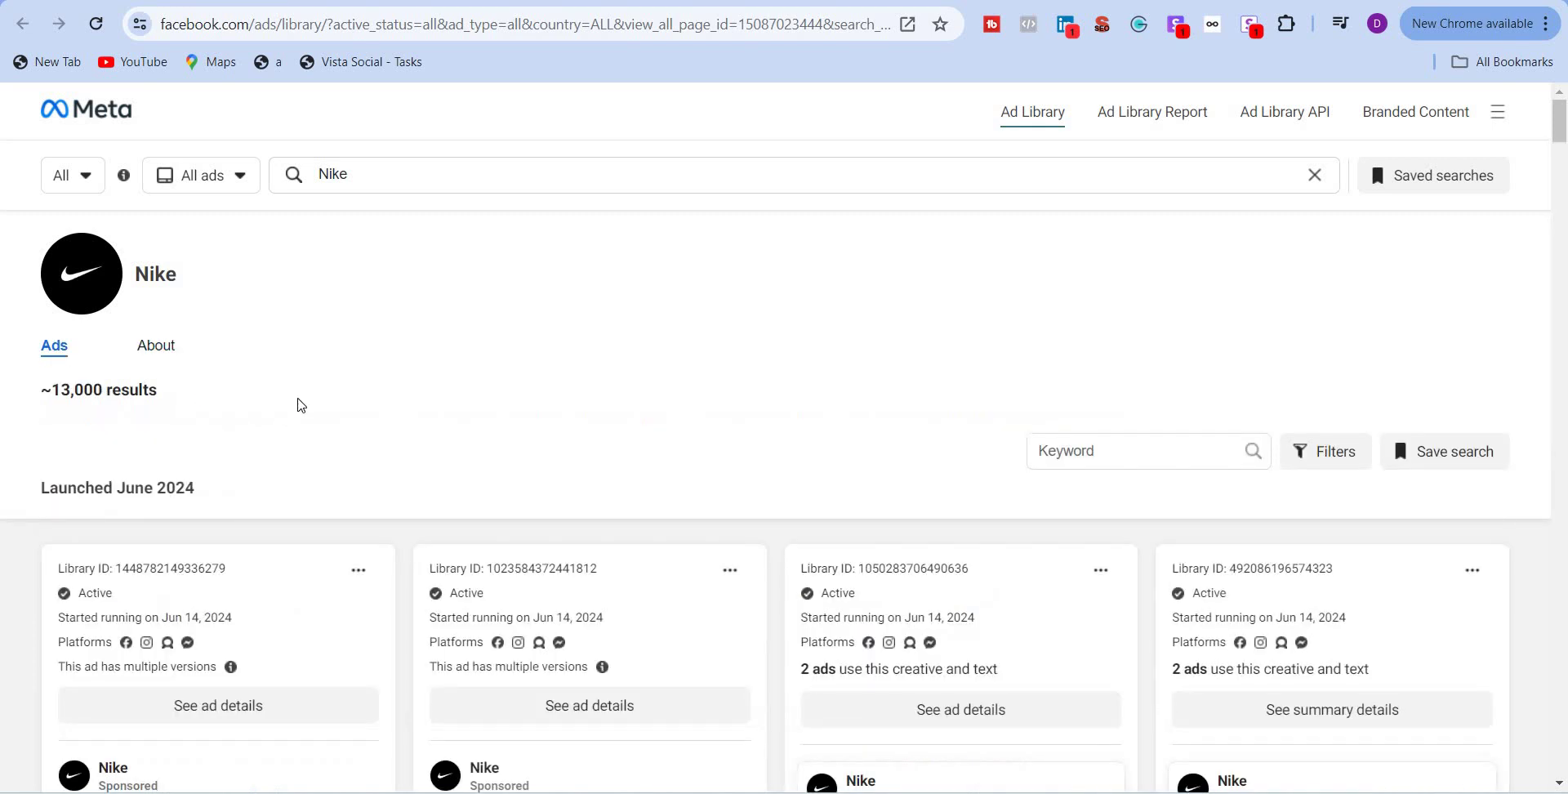
pyautogui.scroll(-1, 139, 433)
pyautogui.scroll(-1, 138, 432)
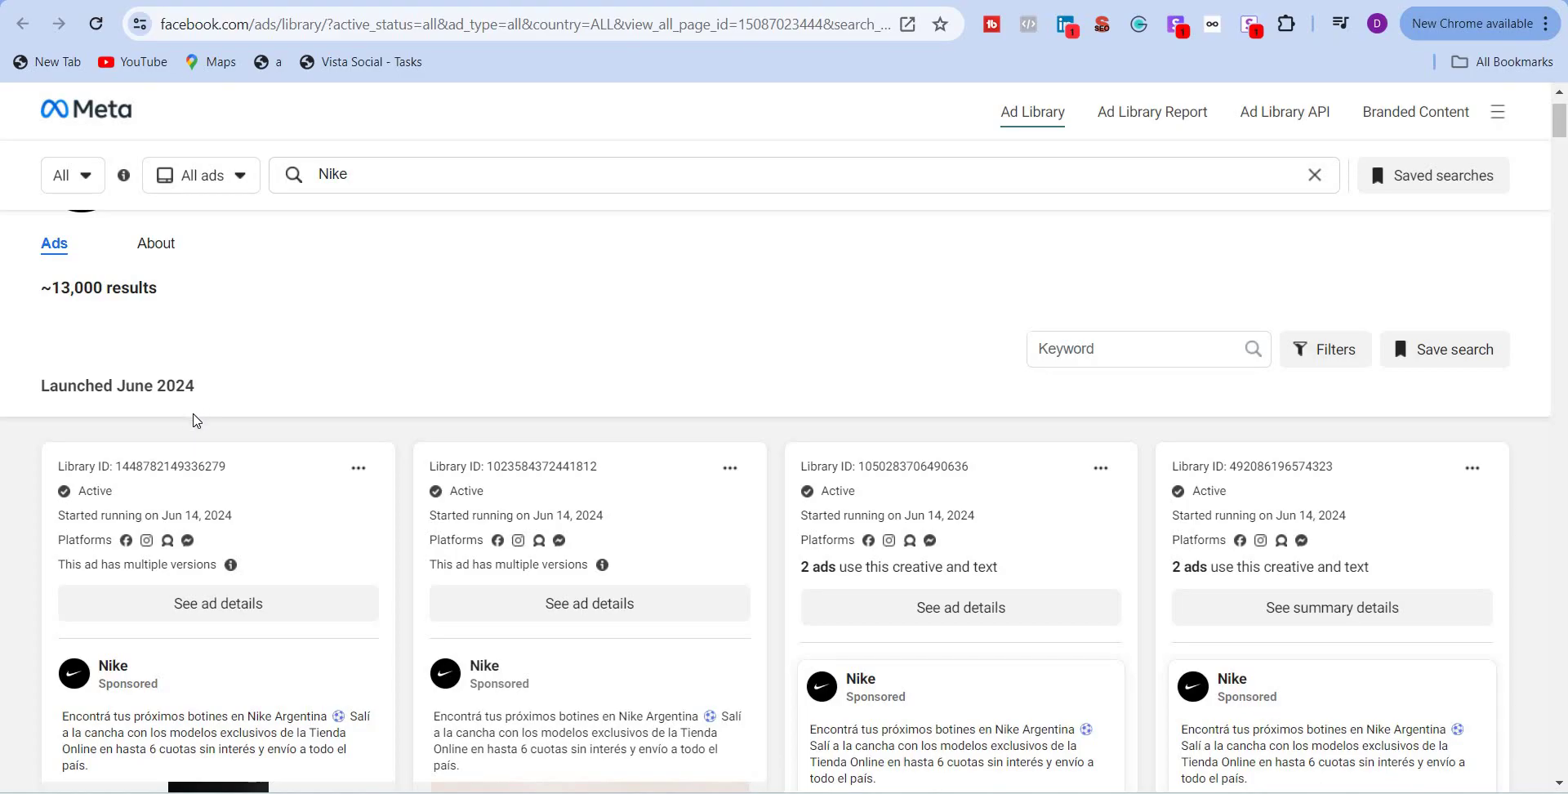
pyautogui.scroll(-1, 97, 415)
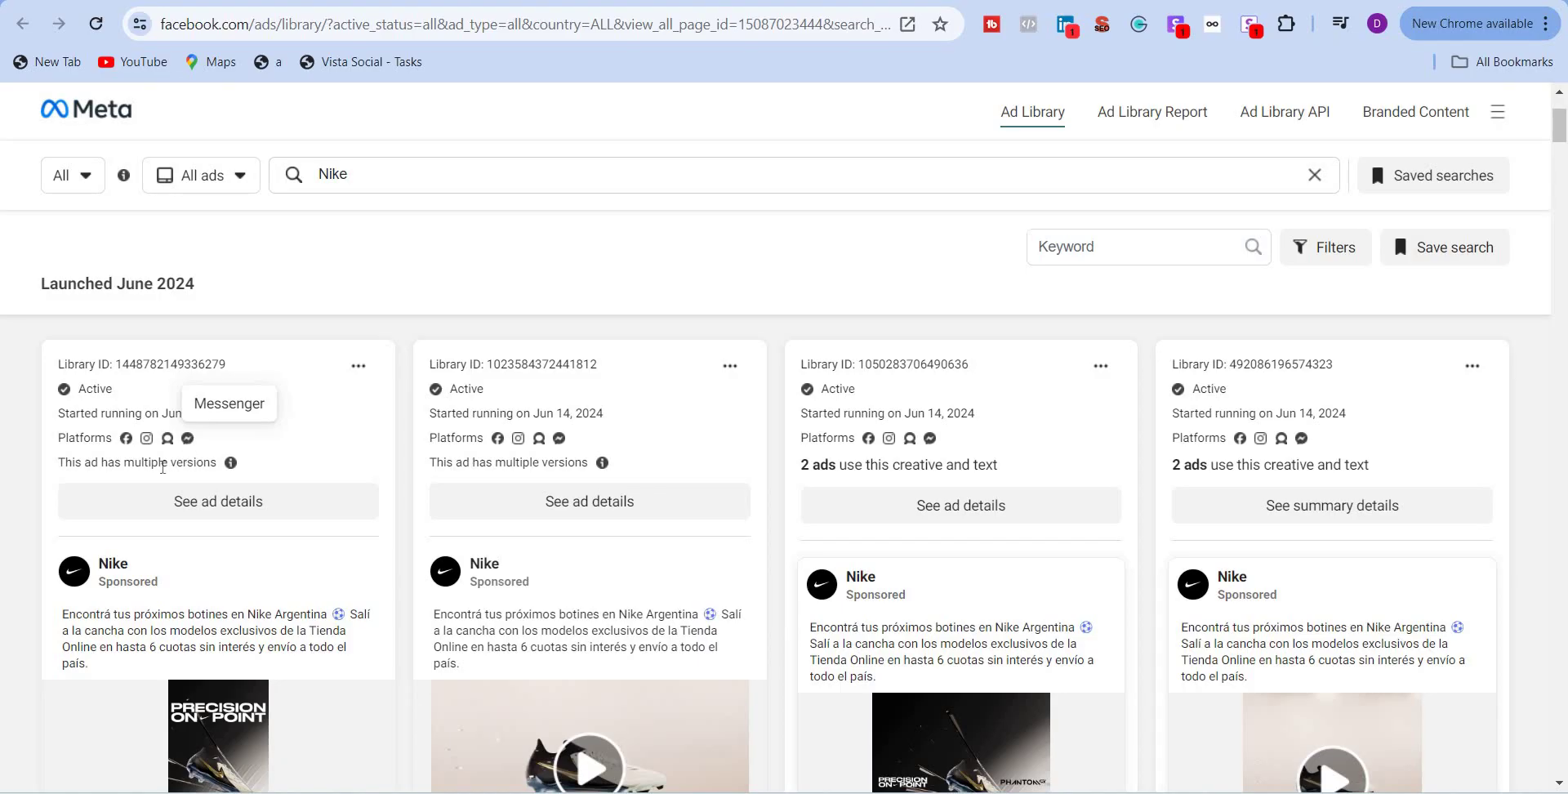
pyautogui.moveTo(228, 473)
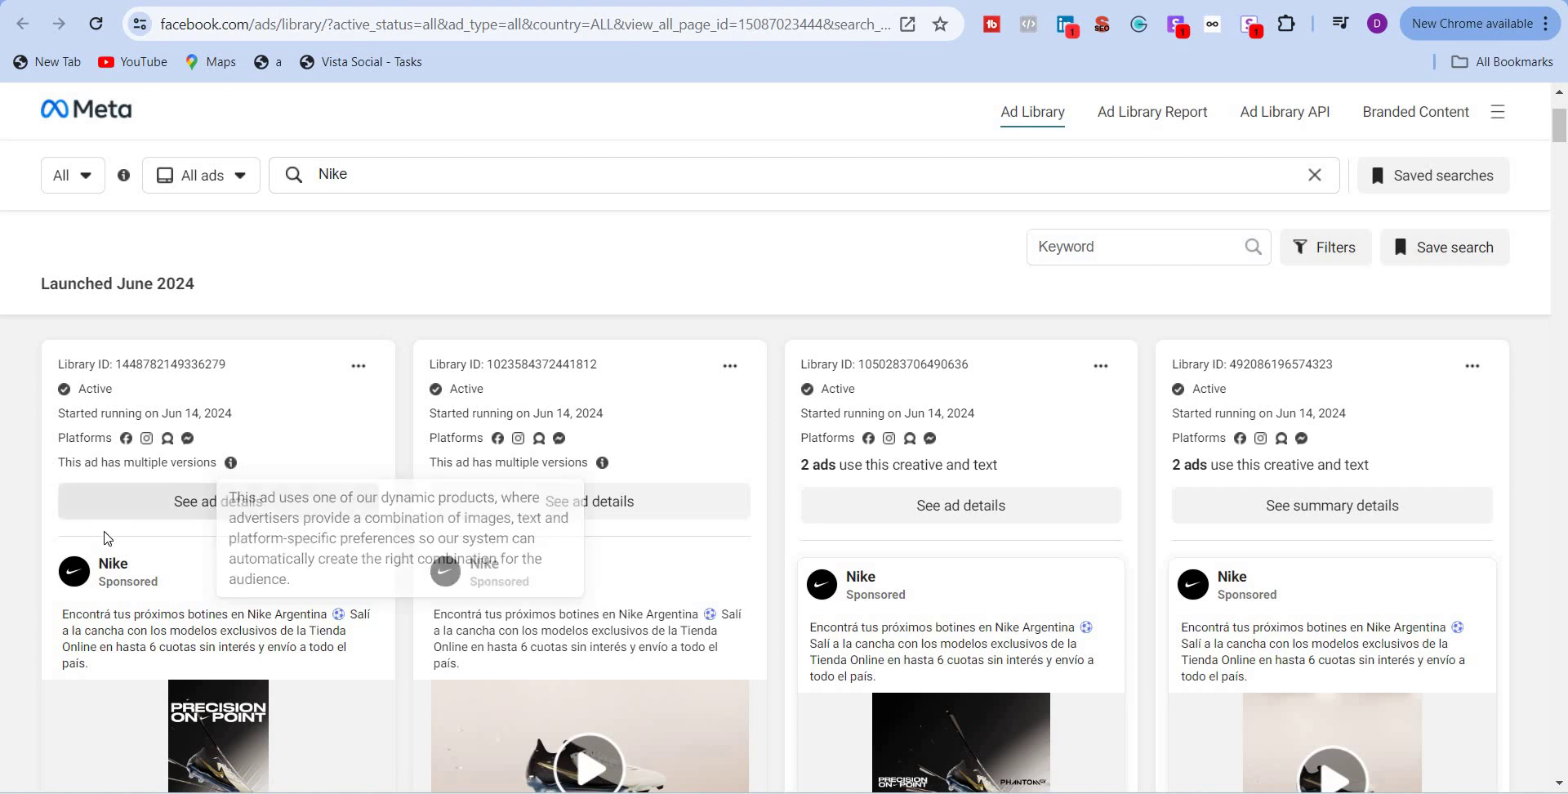
pyautogui.scroll(-3, 168, 521)
pyautogui.scroll(3, 172, 523)
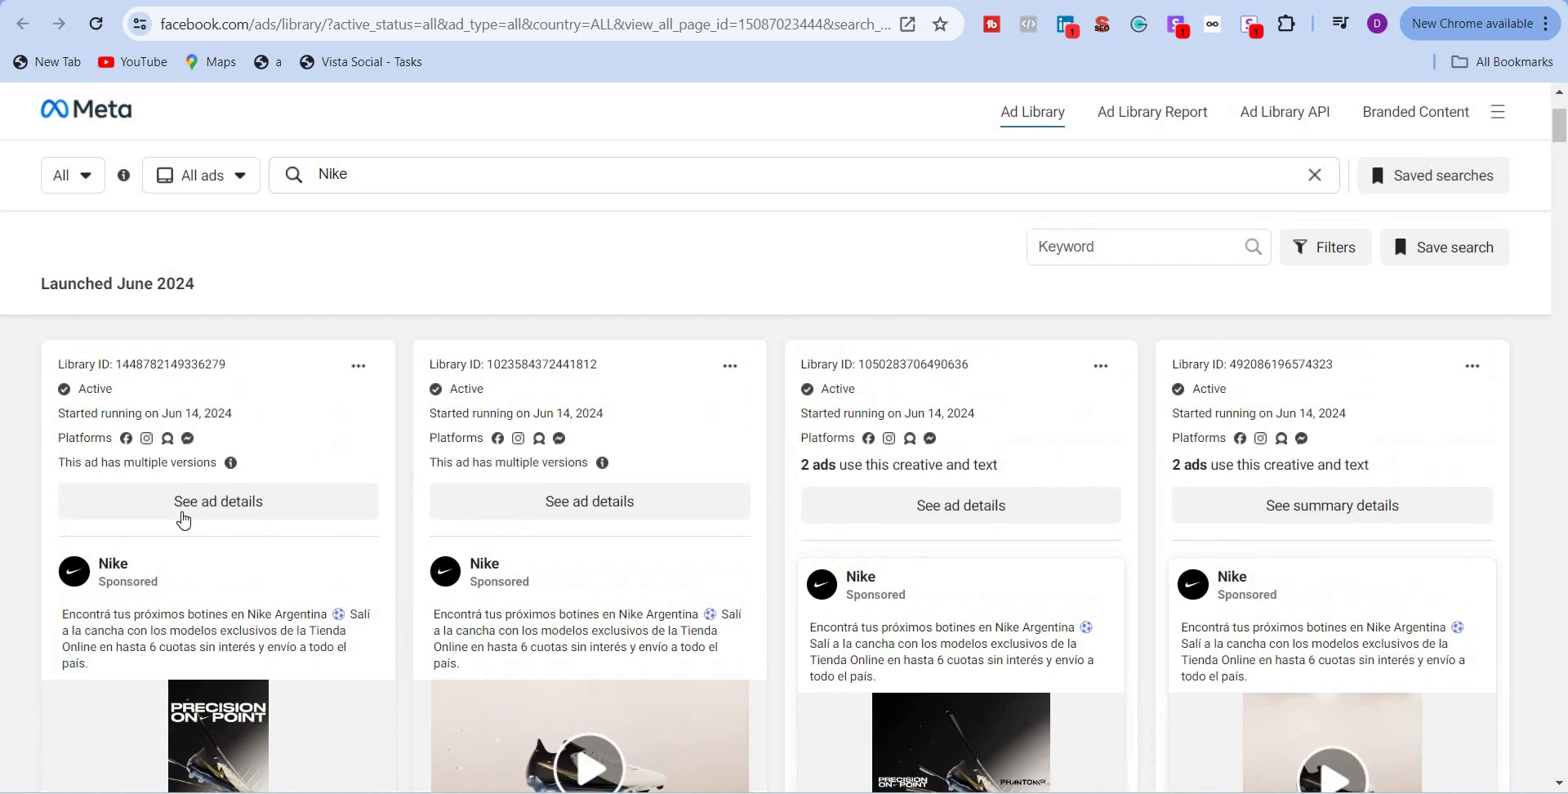
pyautogui.click(185, 515)
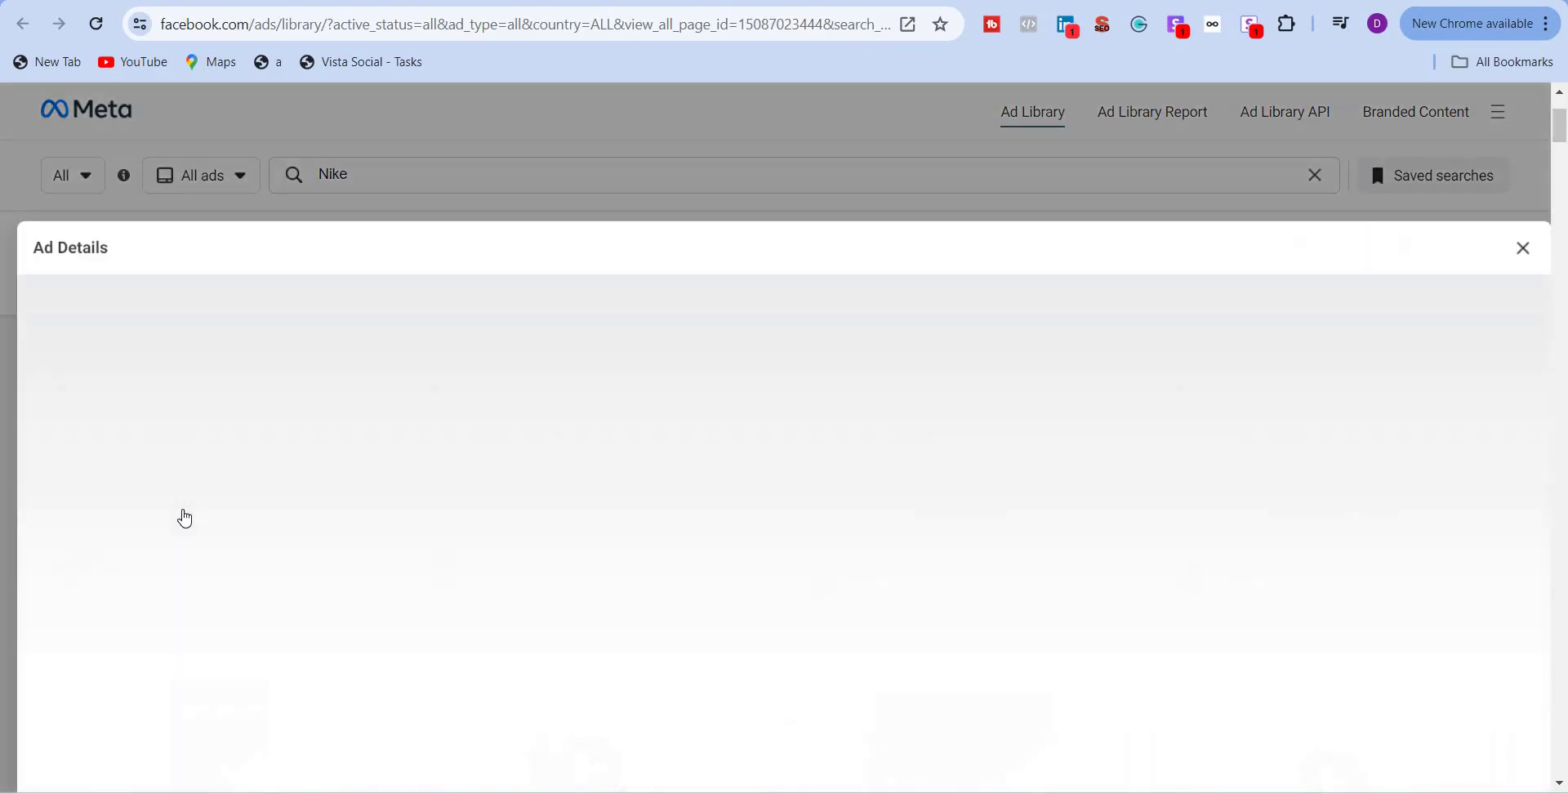
pyautogui.scroll(-1, 265, 437)
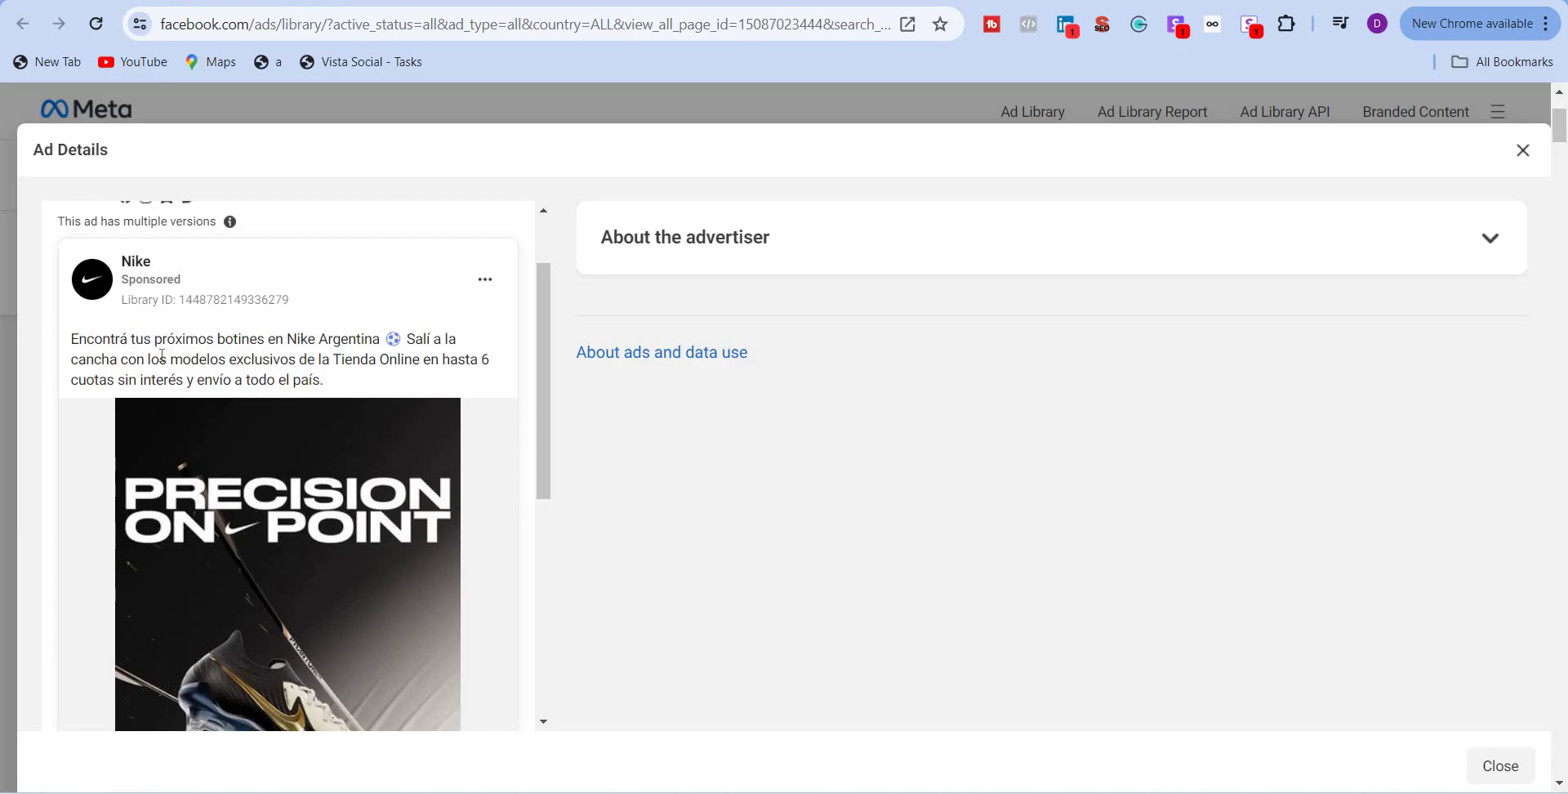
pyautogui.scroll(-3, 304, 465)
pyautogui.scroll(-3, 384, 557)
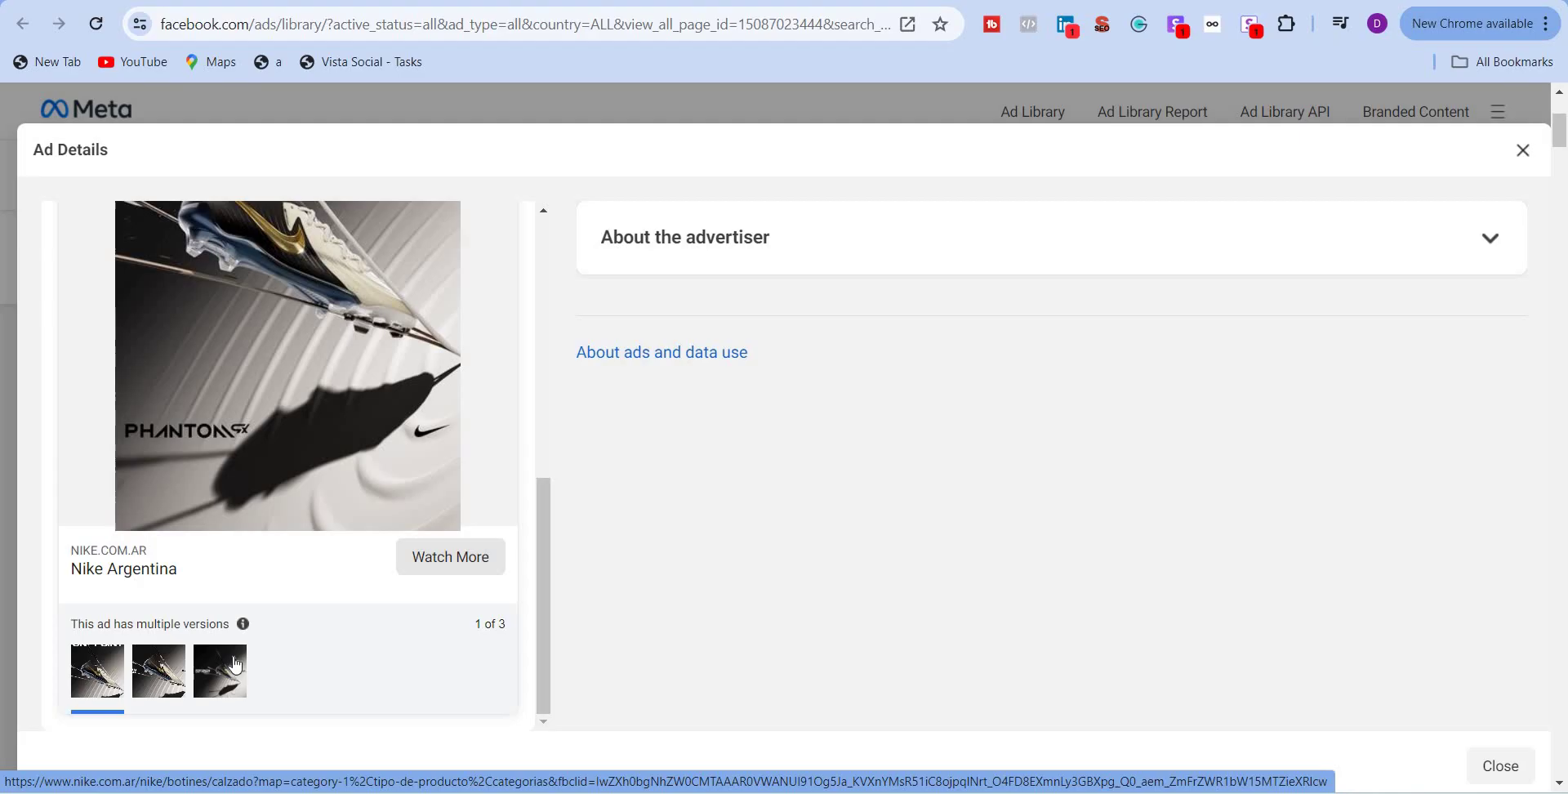
# View the ad's second and third versions and open its Nike Argentina destination page.
pyautogui.click(166, 682)
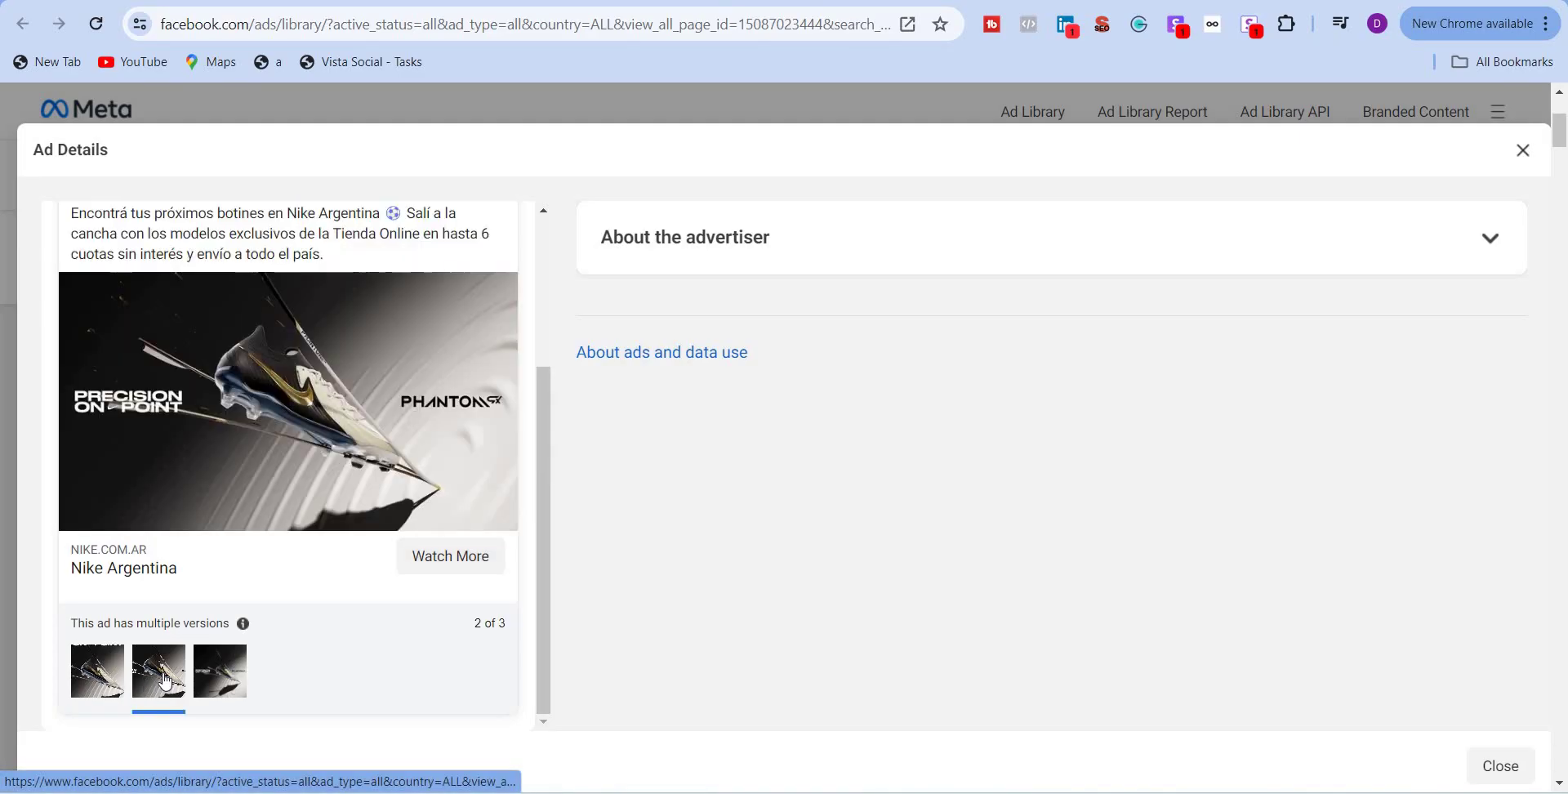
pyautogui.click(235, 688)
pyautogui.scroll(-5, 319, 628)
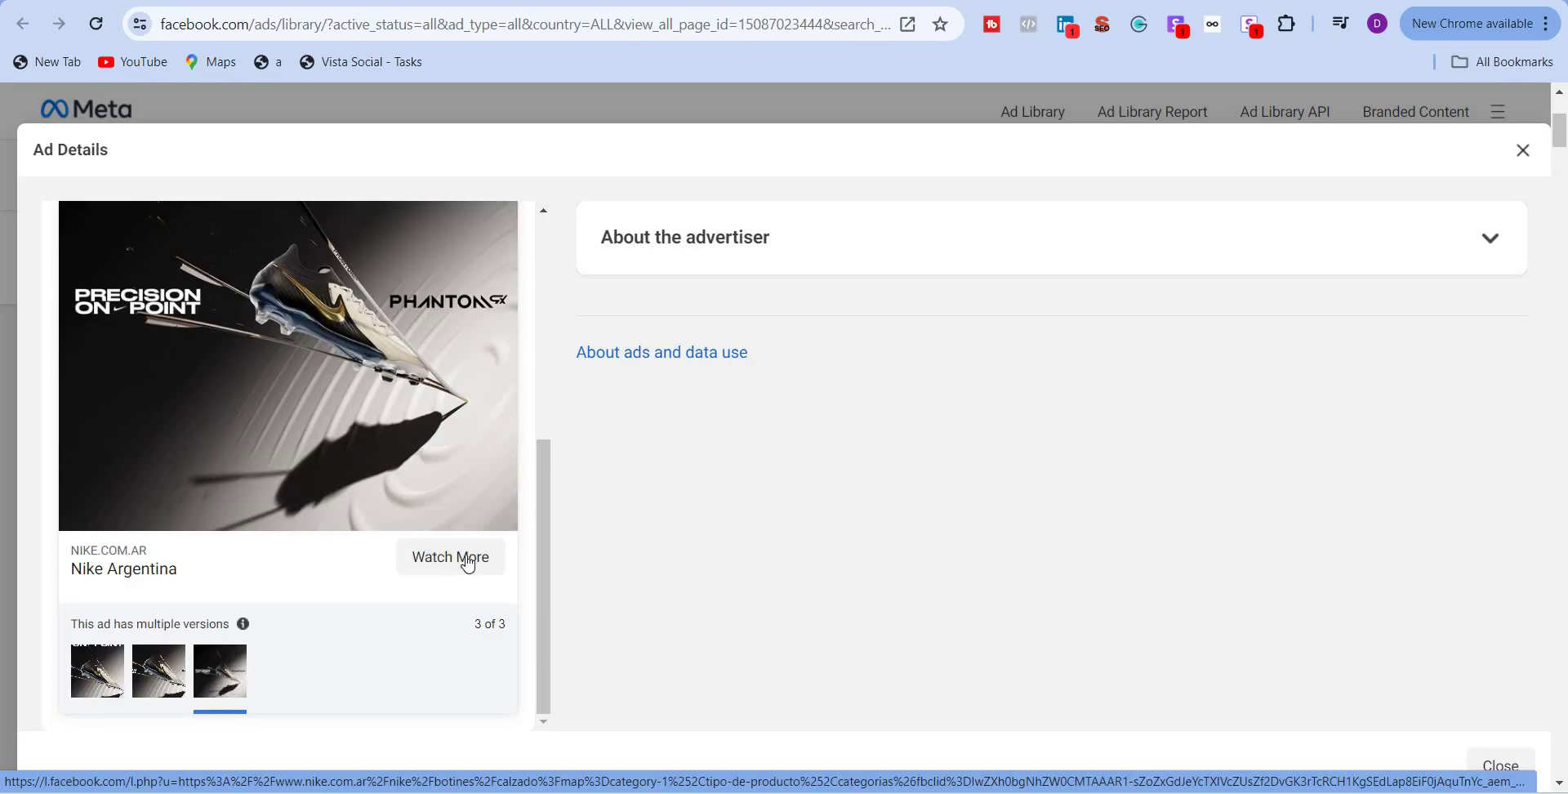
pyautogui.click(464, 555)
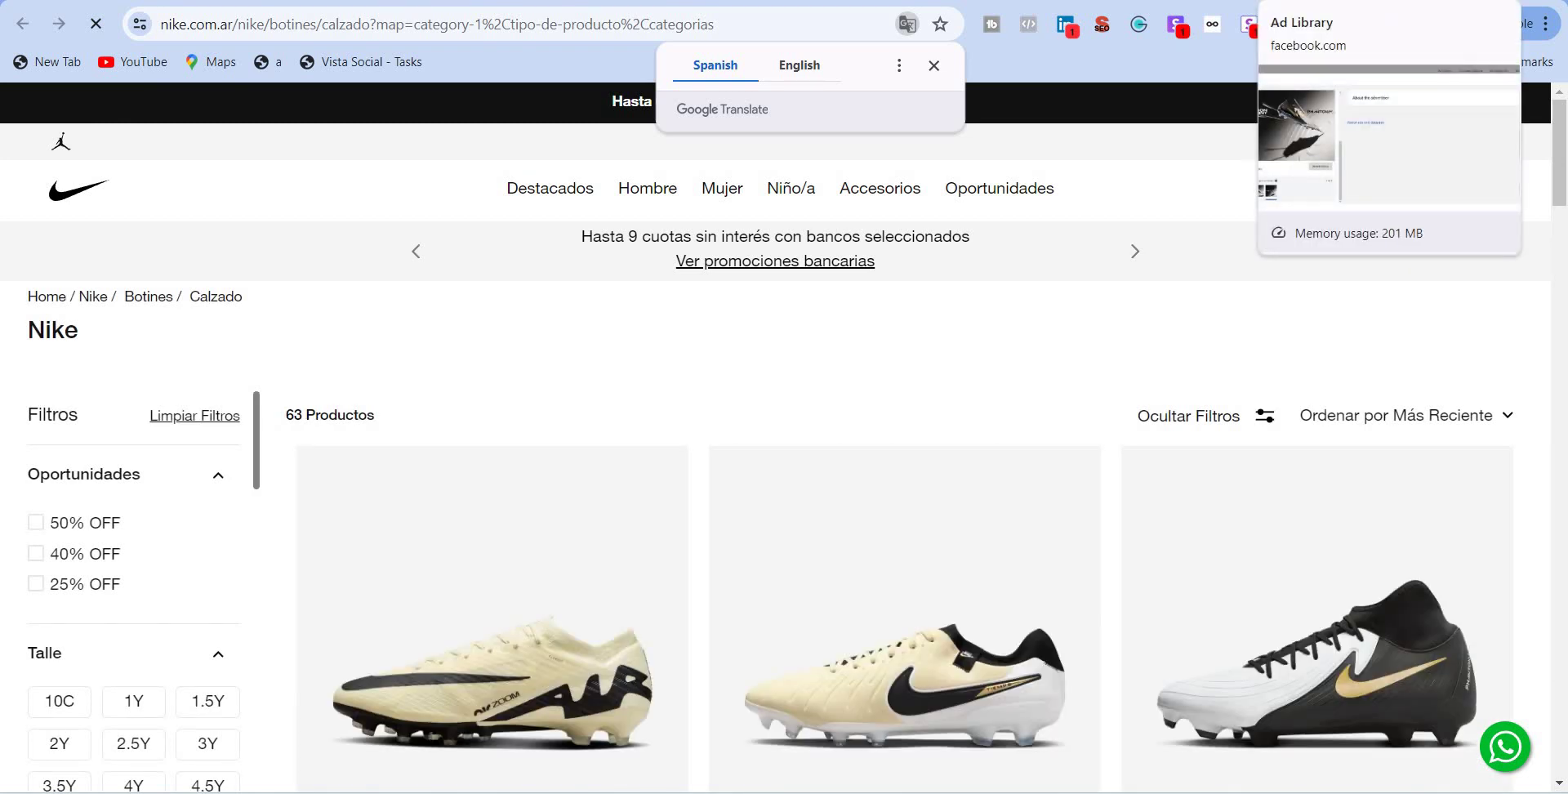
# Browse the Nike Argentina boots listing of 63 products, then return to the Ad Library tab.
pyautogui.scroll(-3, 1037, 522)
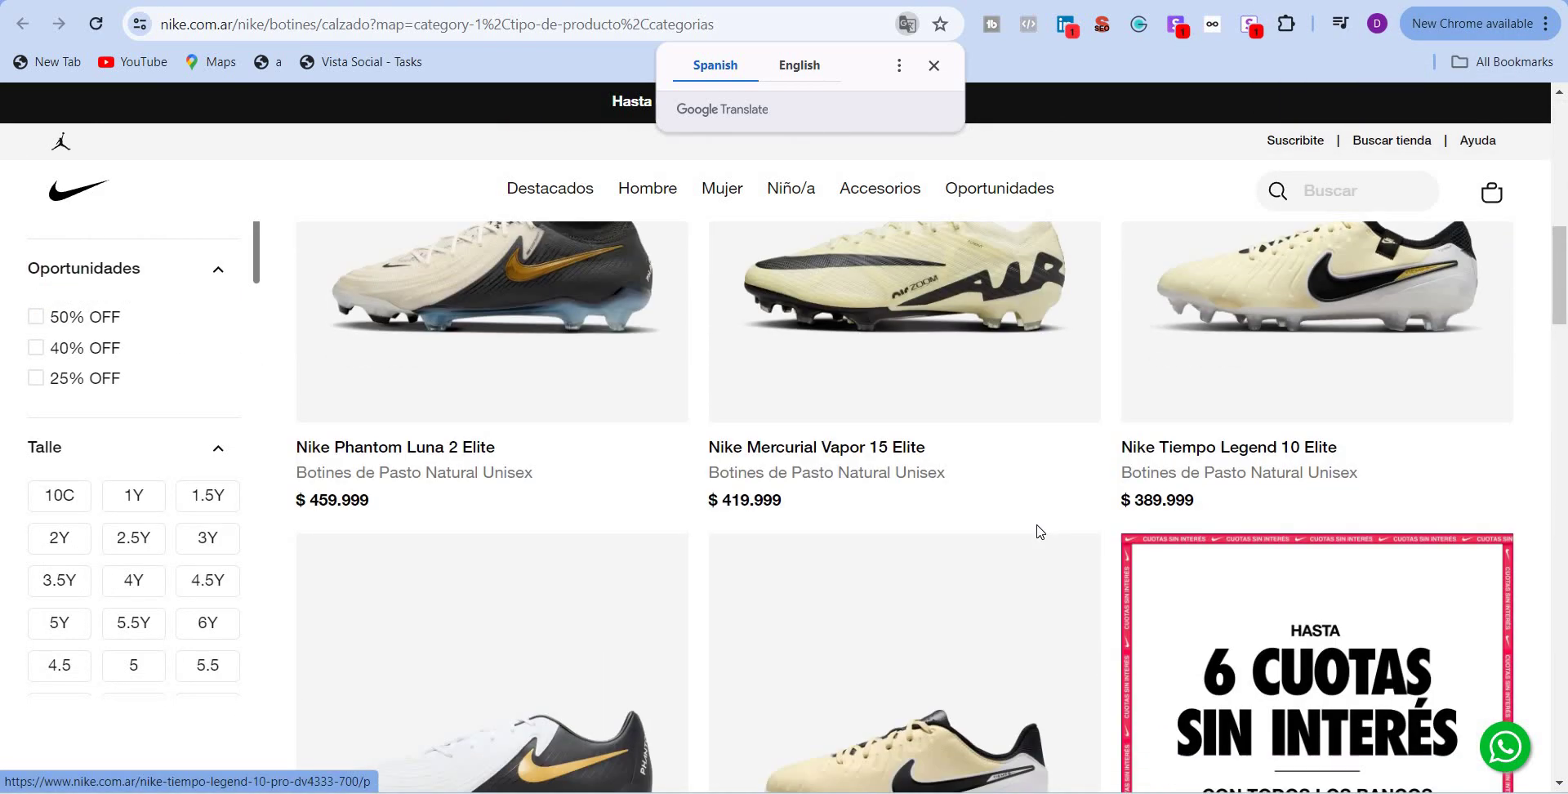
pyautogui.scroll(-10, 1039, 531)
pyautogui.hotkey('ctrl', 'Tab')
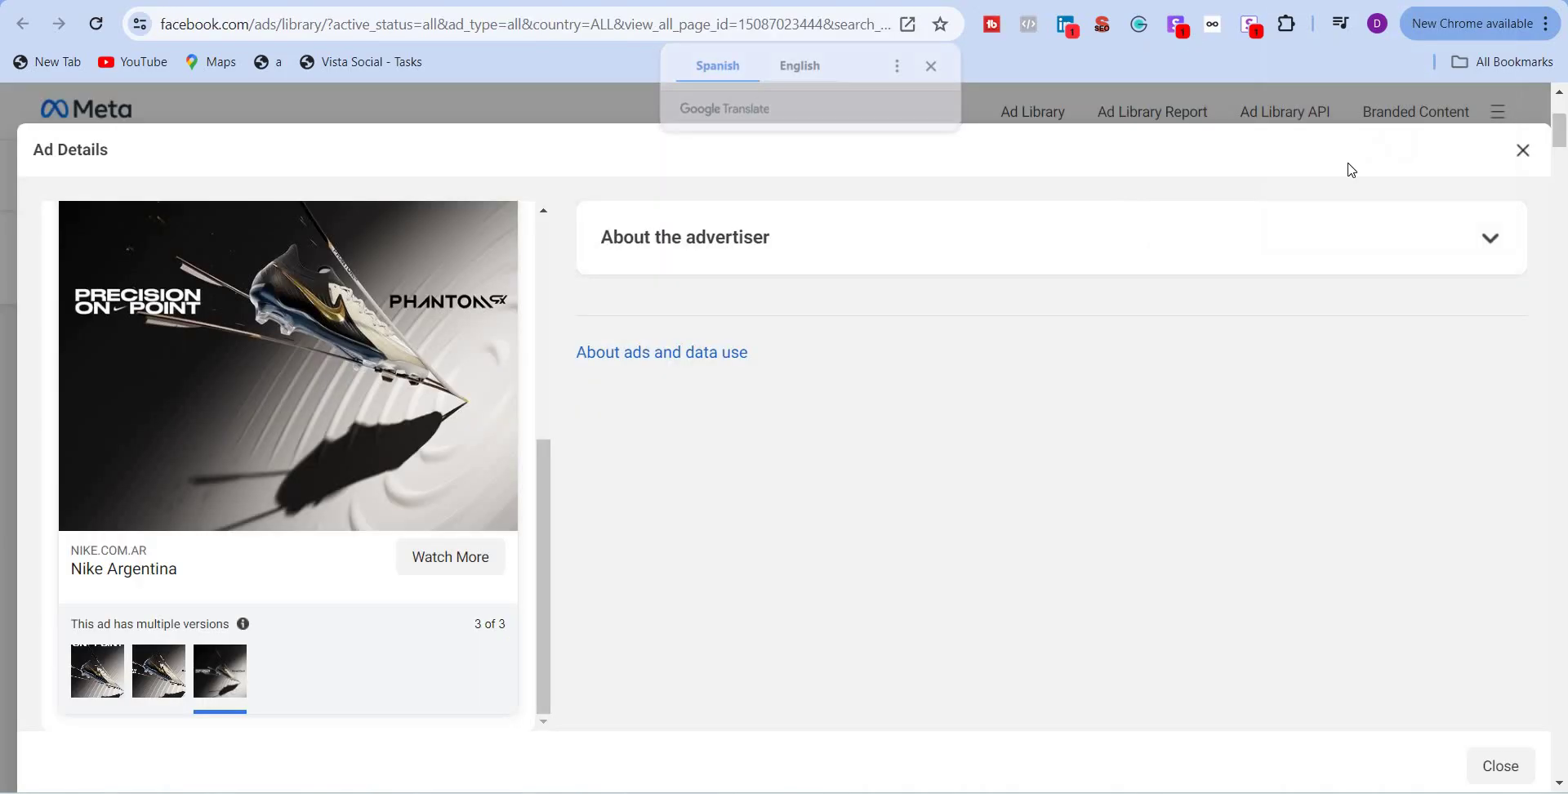
# Close Ad Details and scroll Nike's results down to the Google Play app-download video ads.
pyautogui.click(1523, 152)
pyautogui.scroll(4, 506, 514)
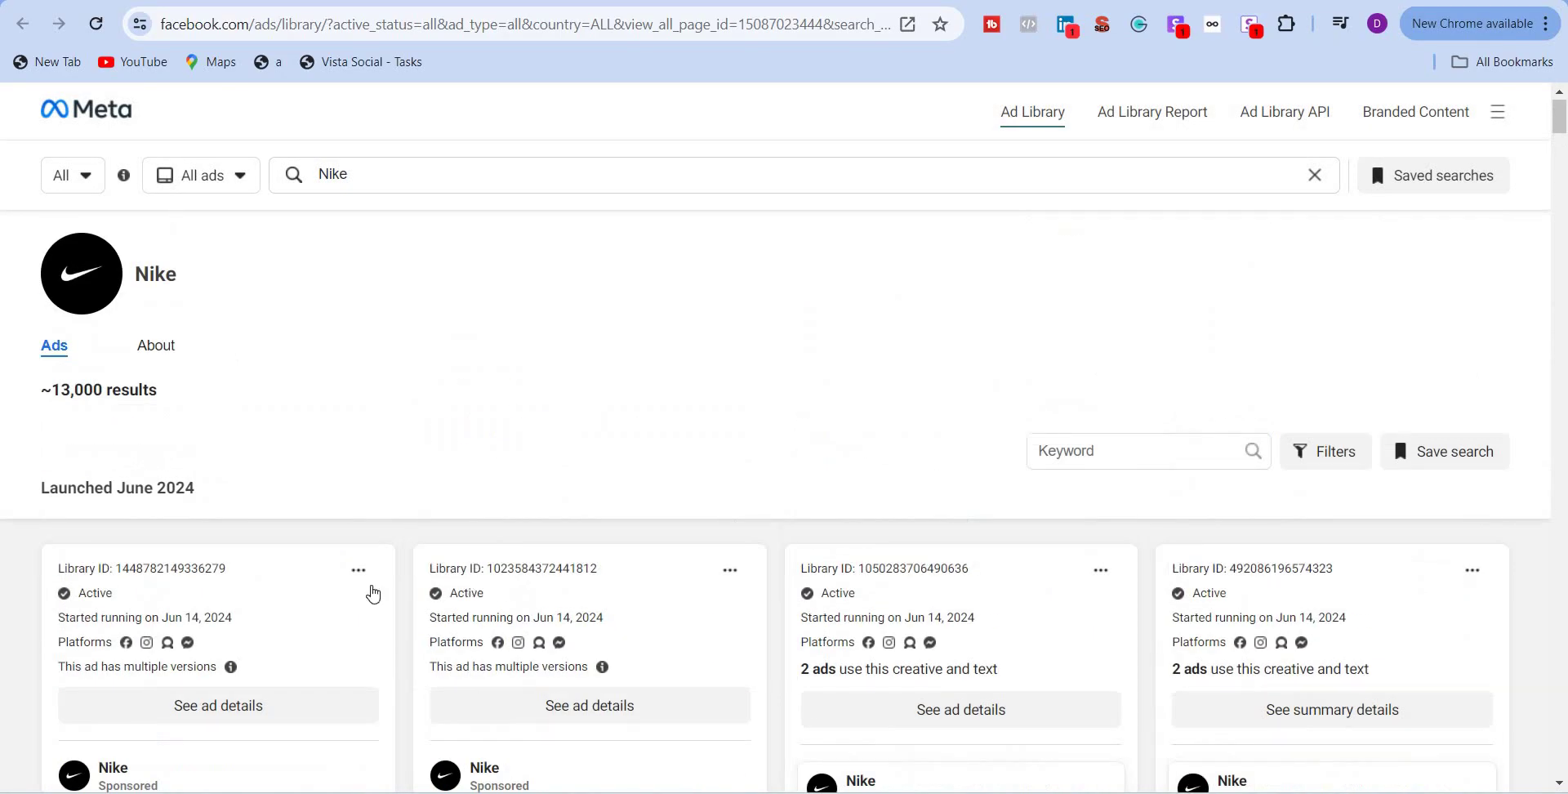
pyautogui.scroll(-7, 354, 598)
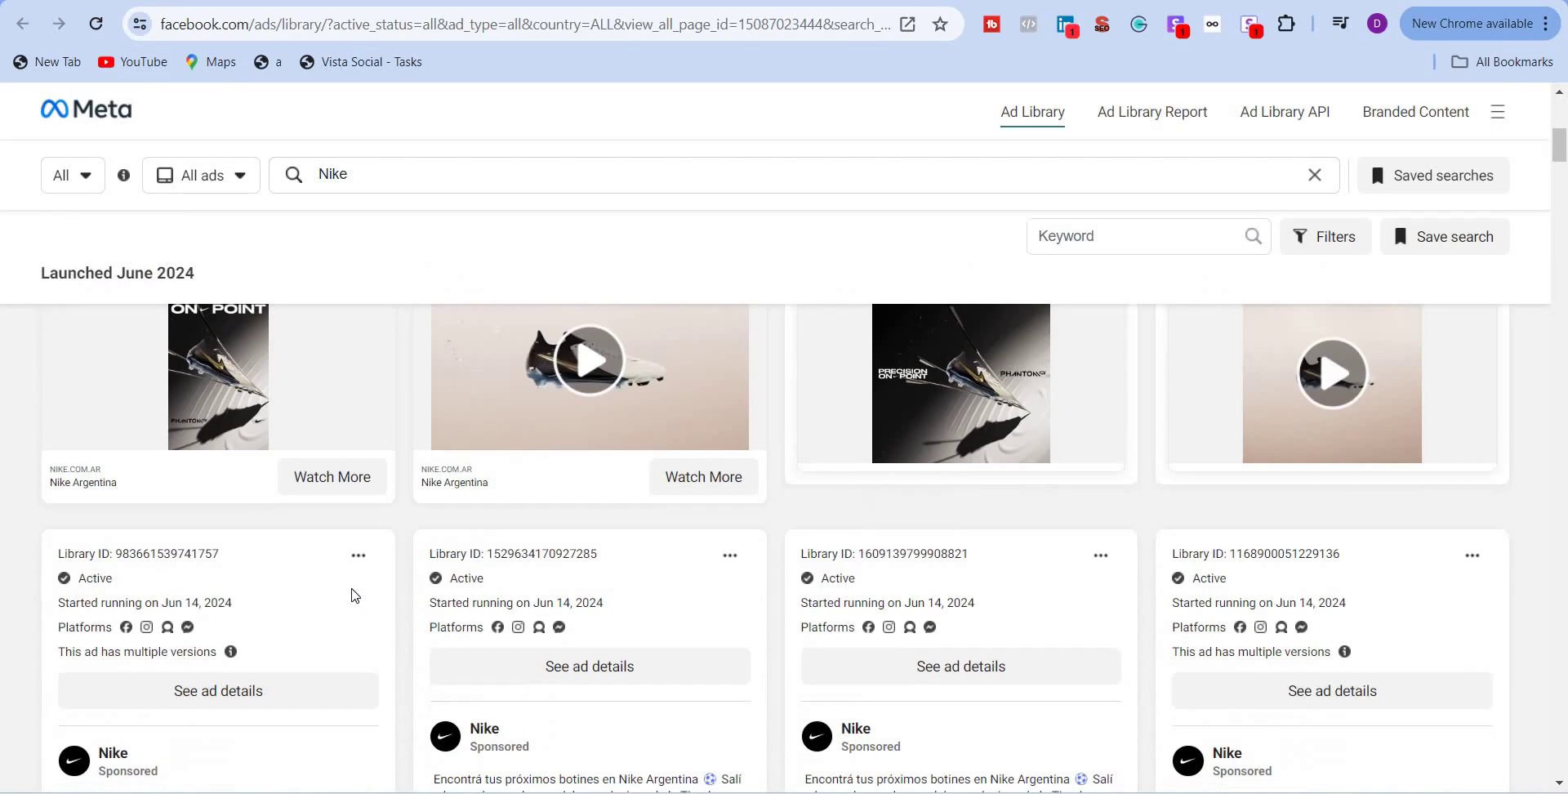
pyautogui.scroll(4, 335, 611)
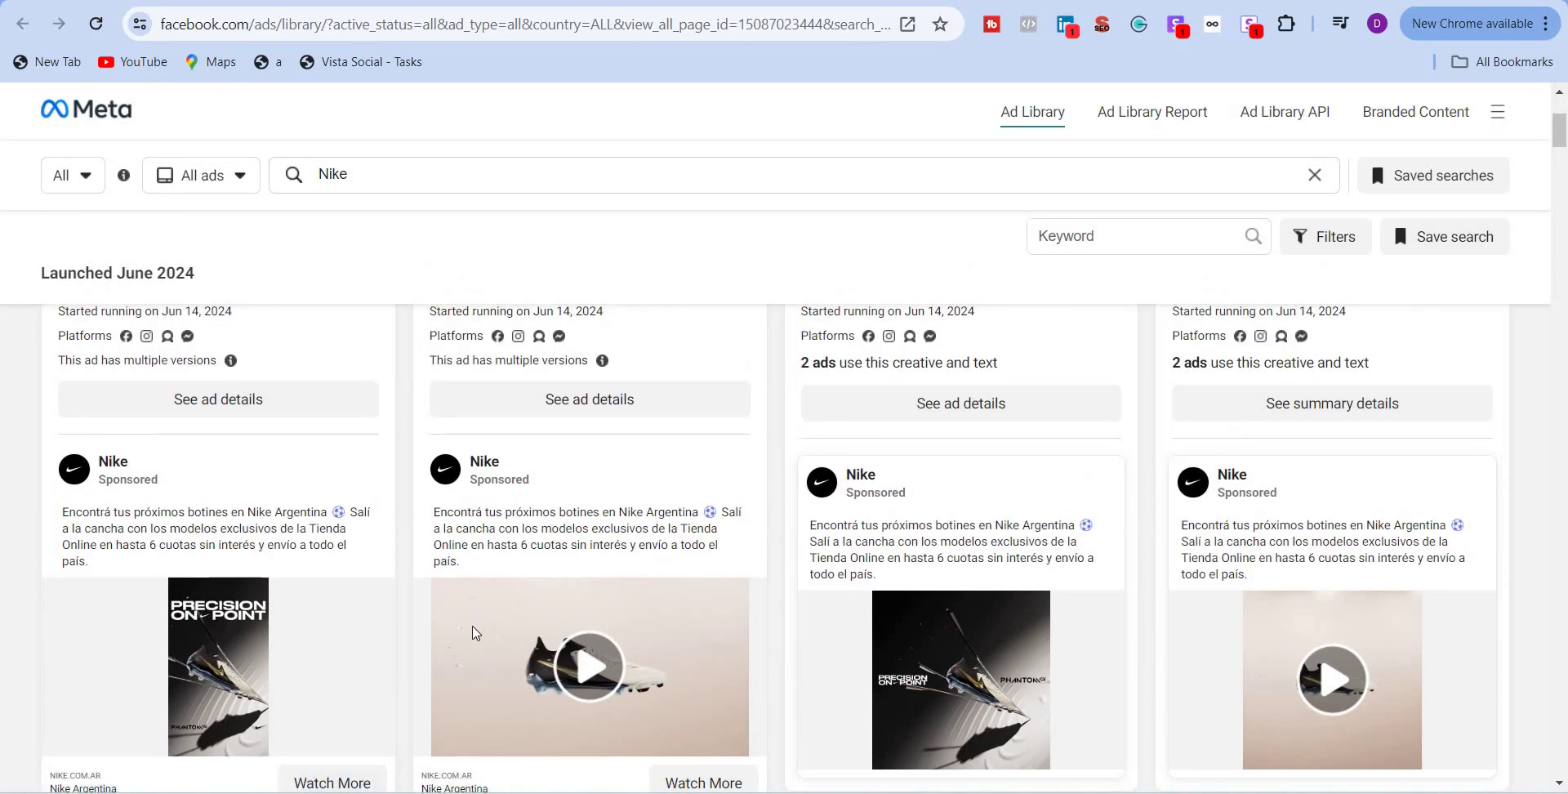
pyautogui.scroll(-2, 481, 624)
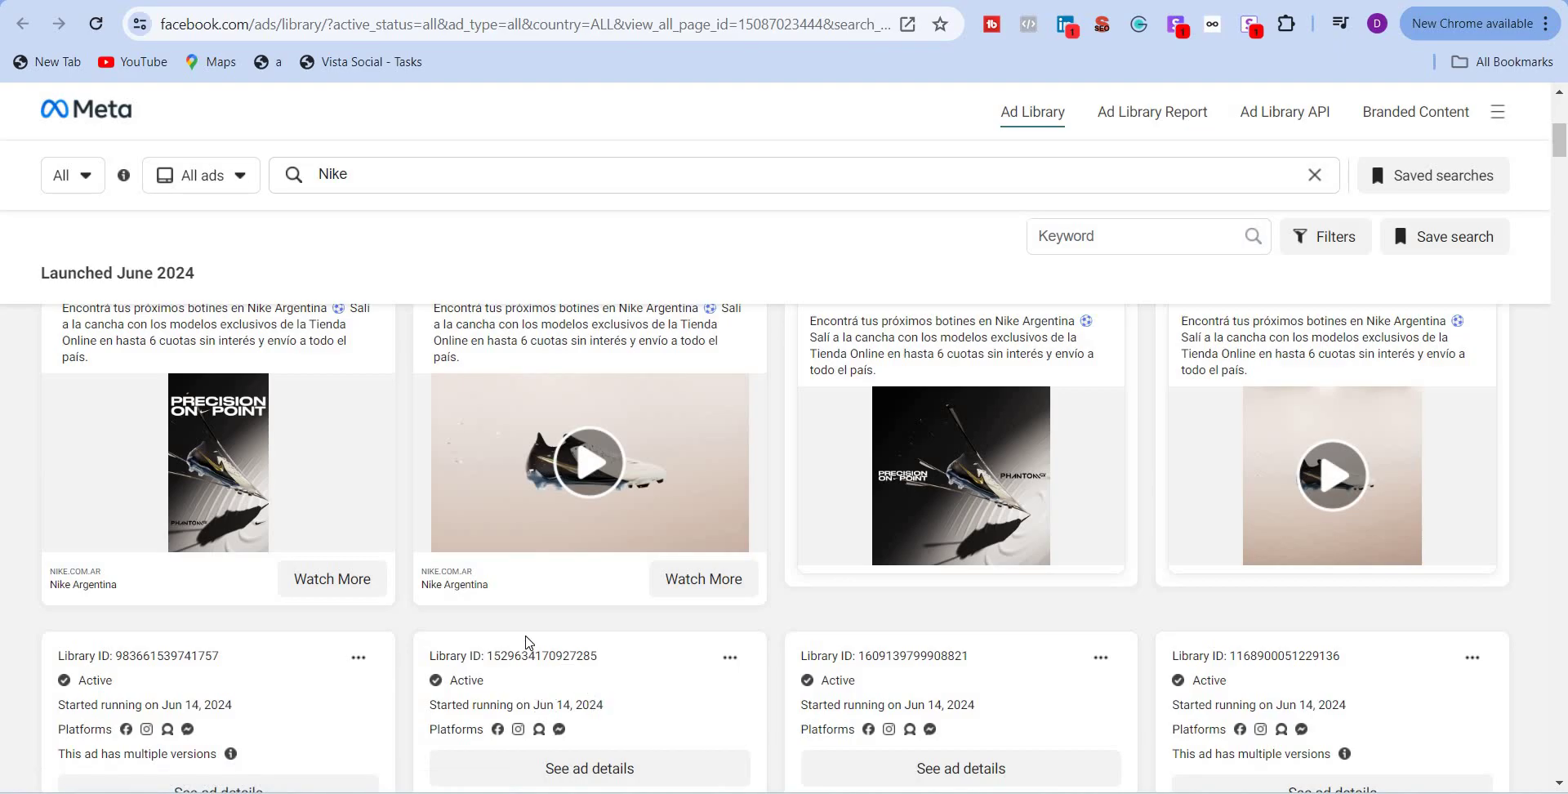
pyautogui.scroll(-4, 527, 642)
pyautogui.scroll(5, 596, 521)
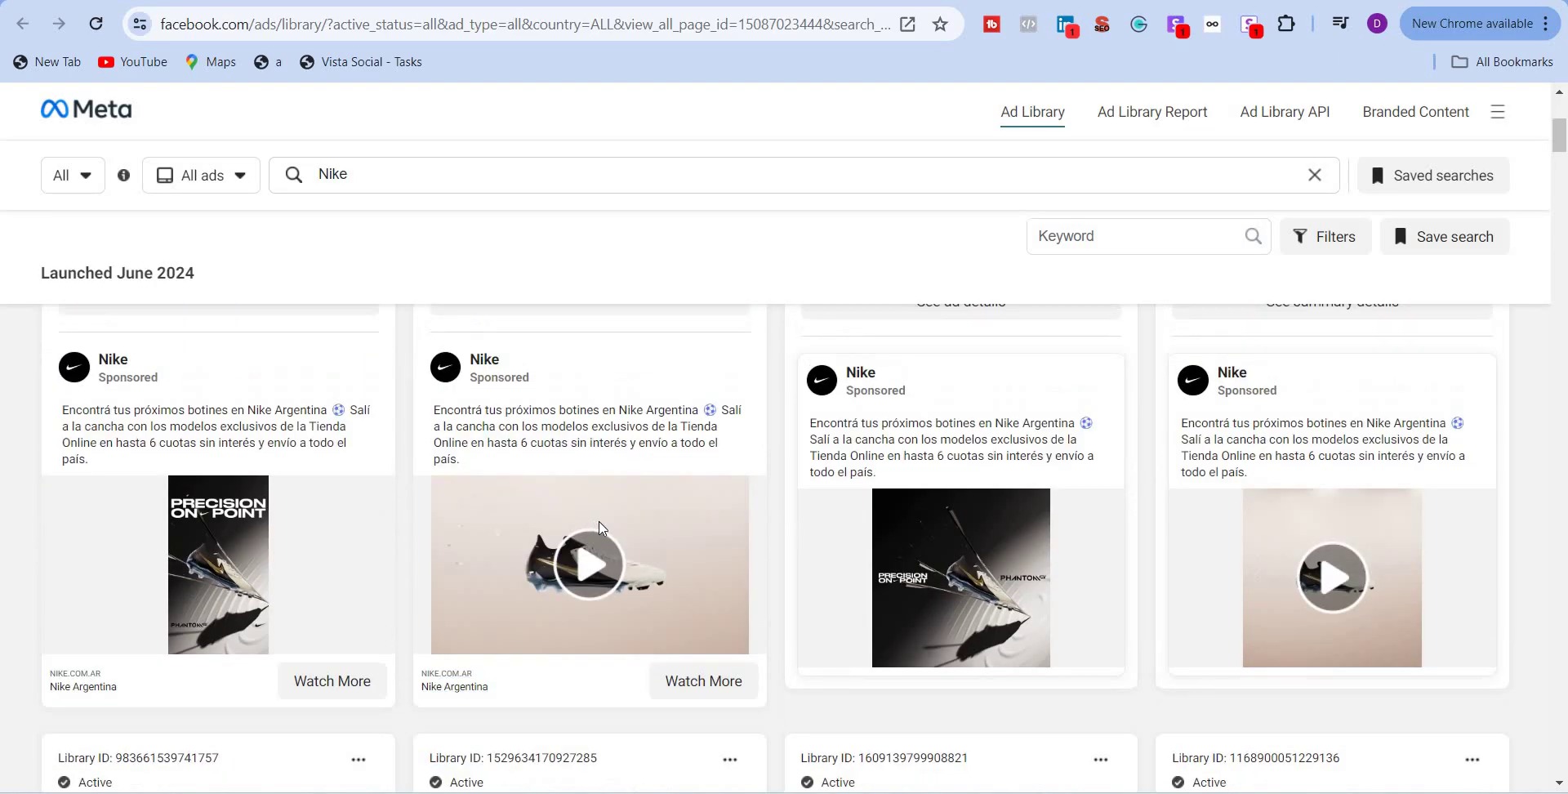
pyautogui.scroll(-8, 1361, 574)
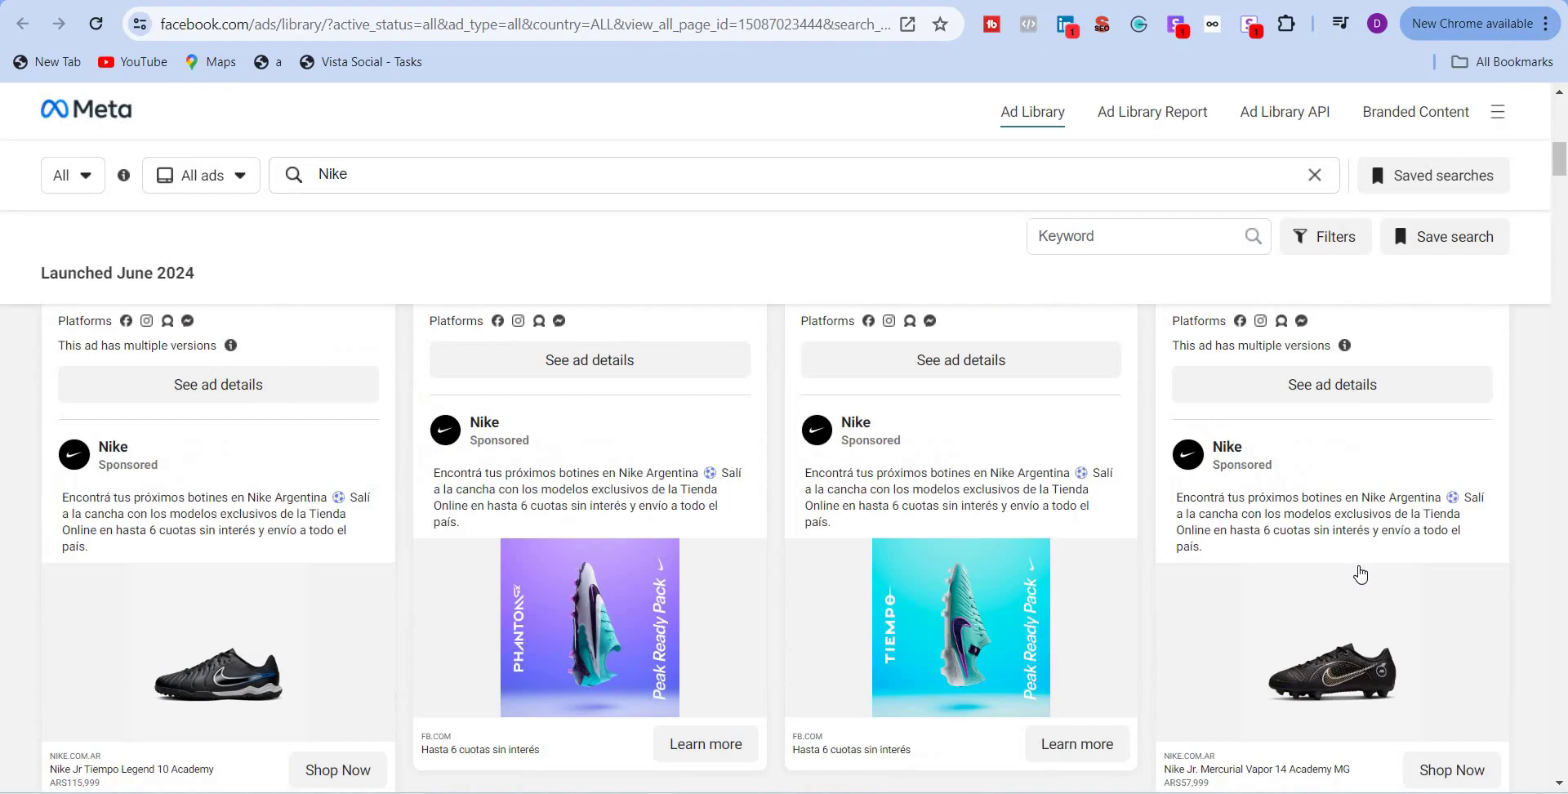
pyautogui.scroll(1, 572, 539)
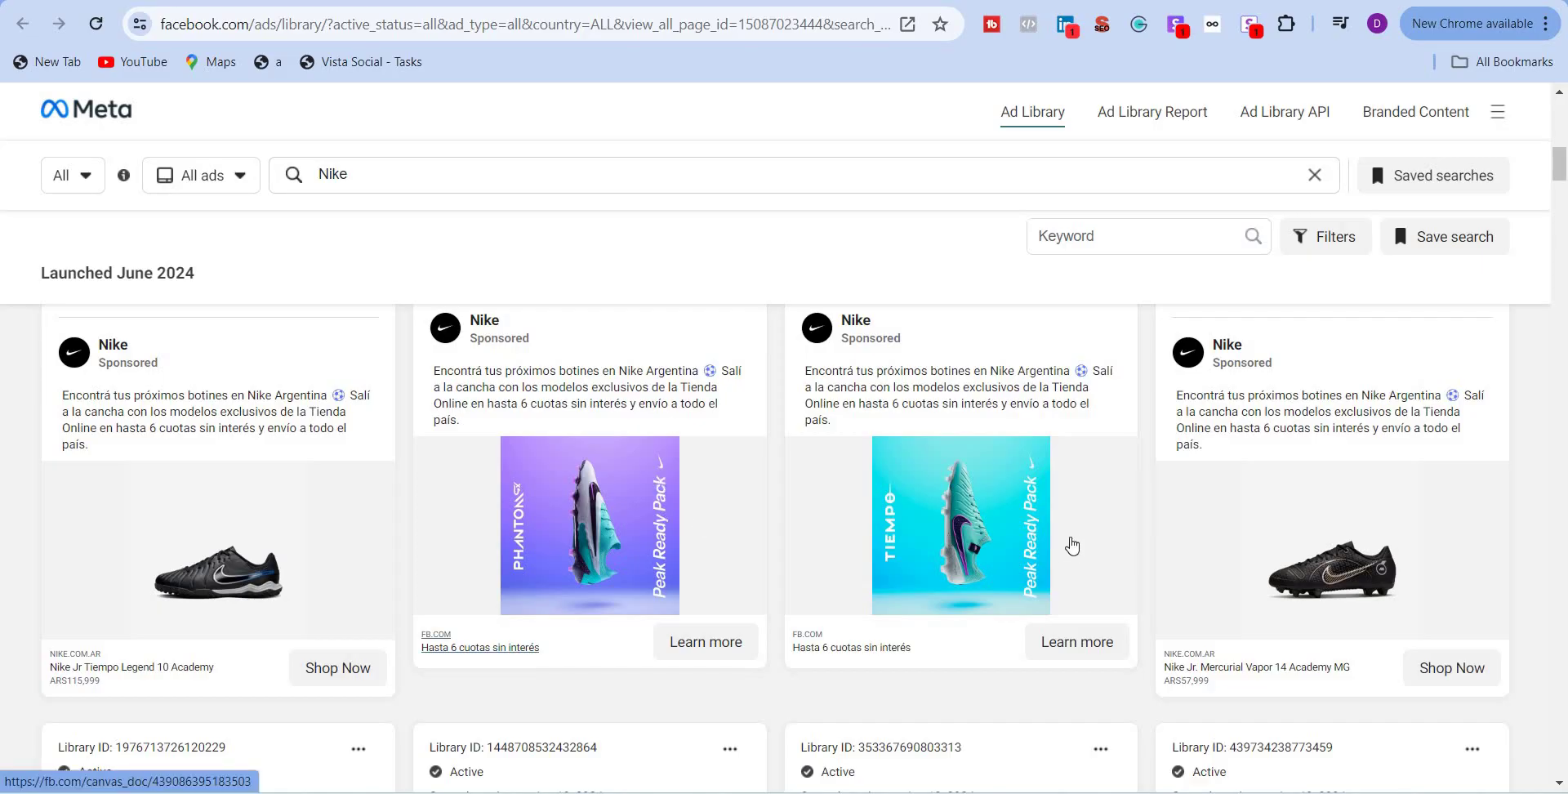
pyautogui.scroll(-1, 1060, 557)
pyautogui.scroll(-10, 1060, 557)
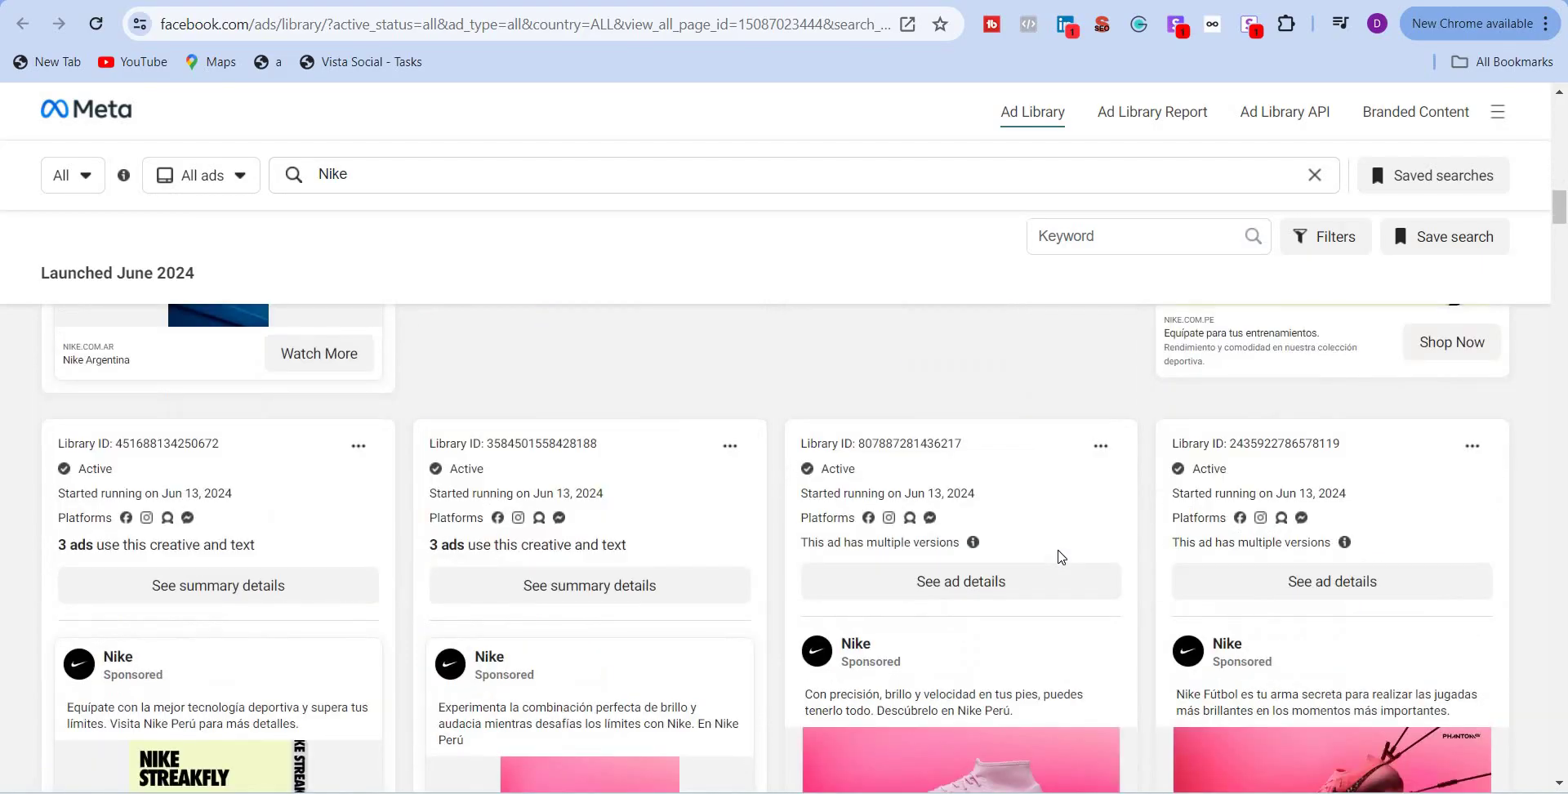
pyautogui.scroll(-5, 1060, 556)
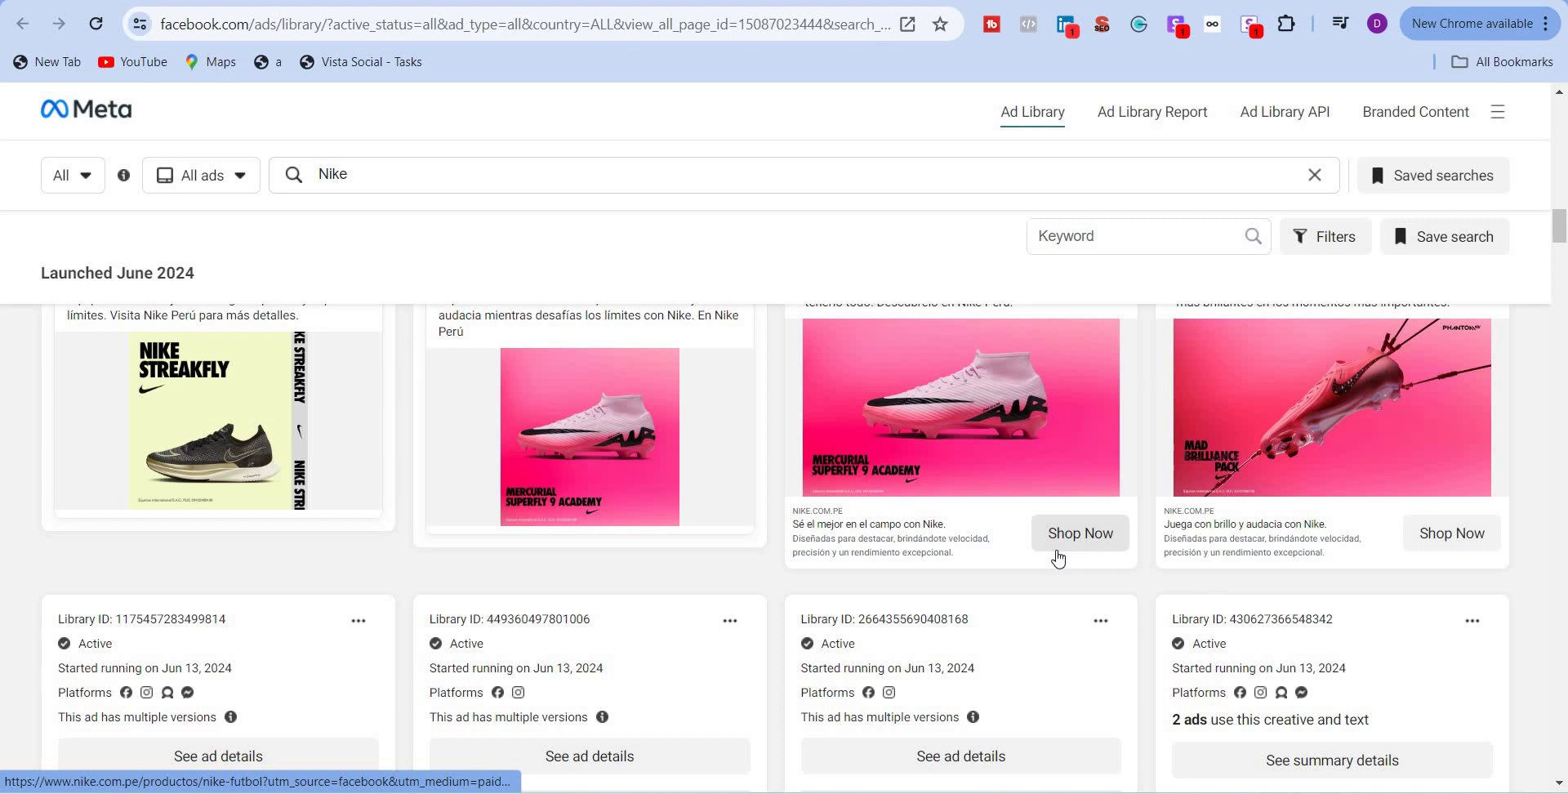
pyautogui.scroll(-5, 786, 570)
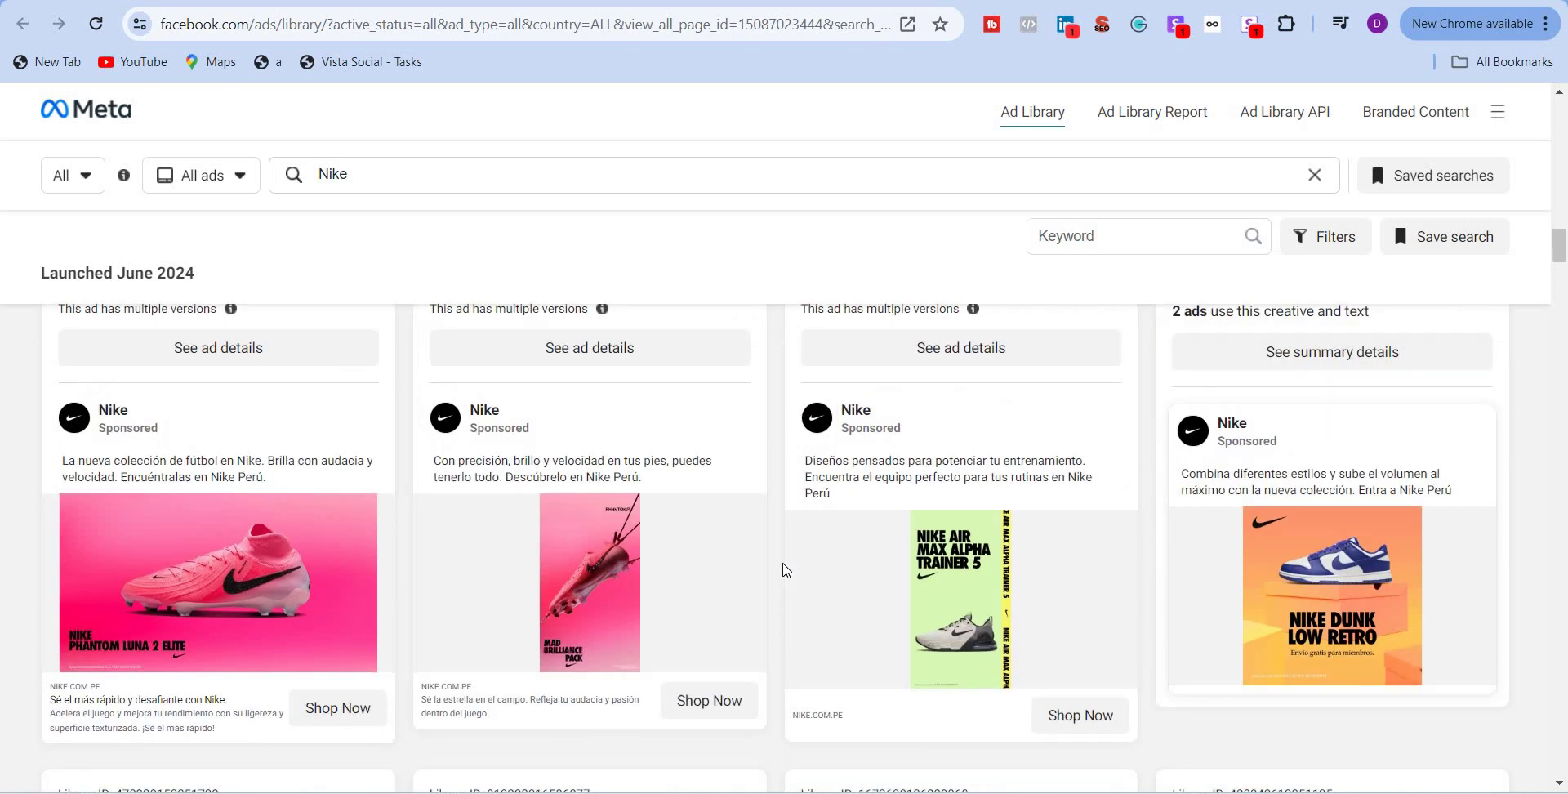
pyautogui.scroll(-5, 788, 576)
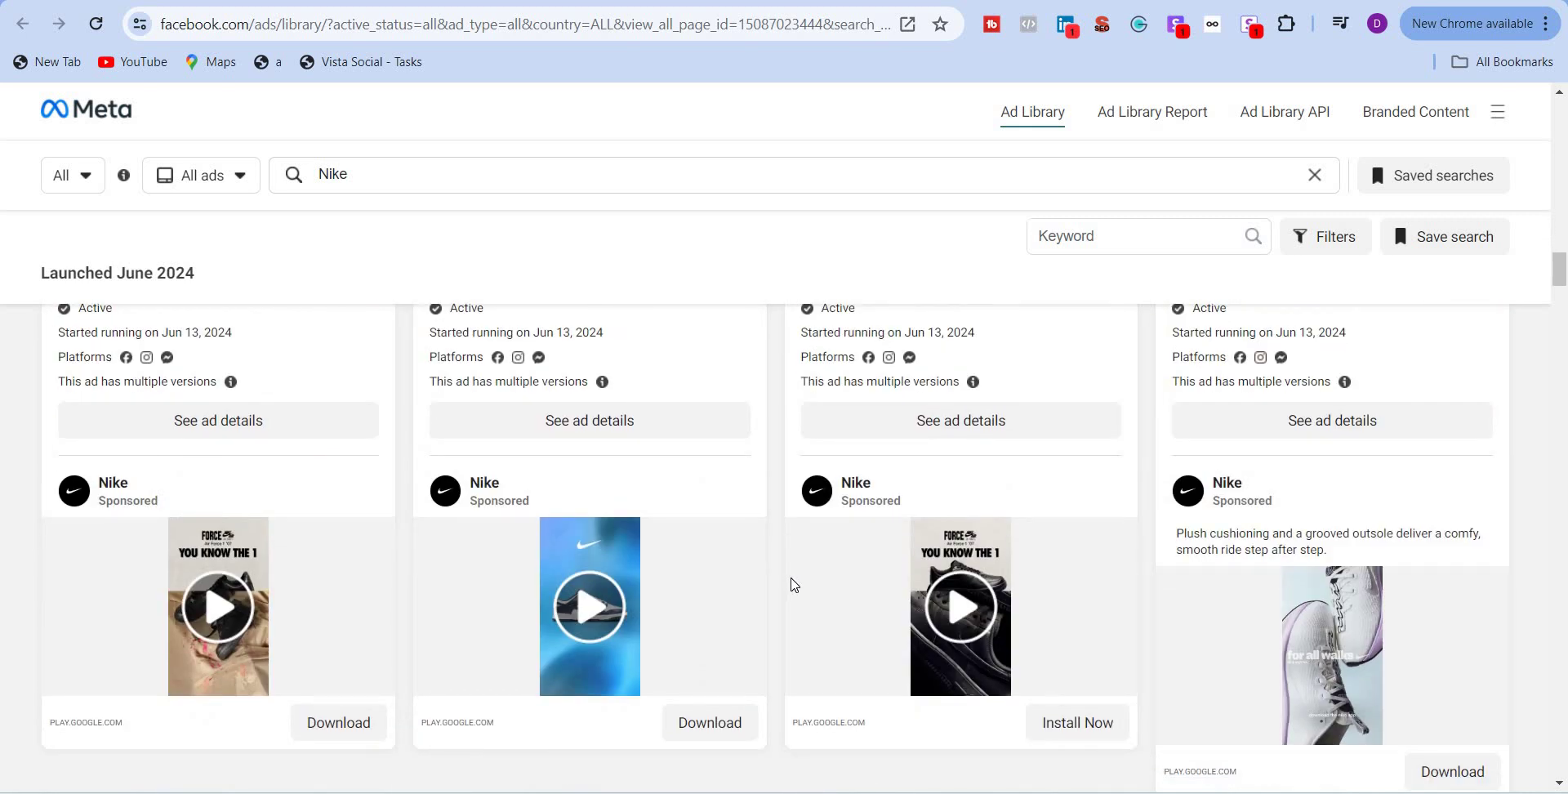
pyautogui.scroll(-5, 791, 585)
pyautogui.scroll(5, 792, 587)
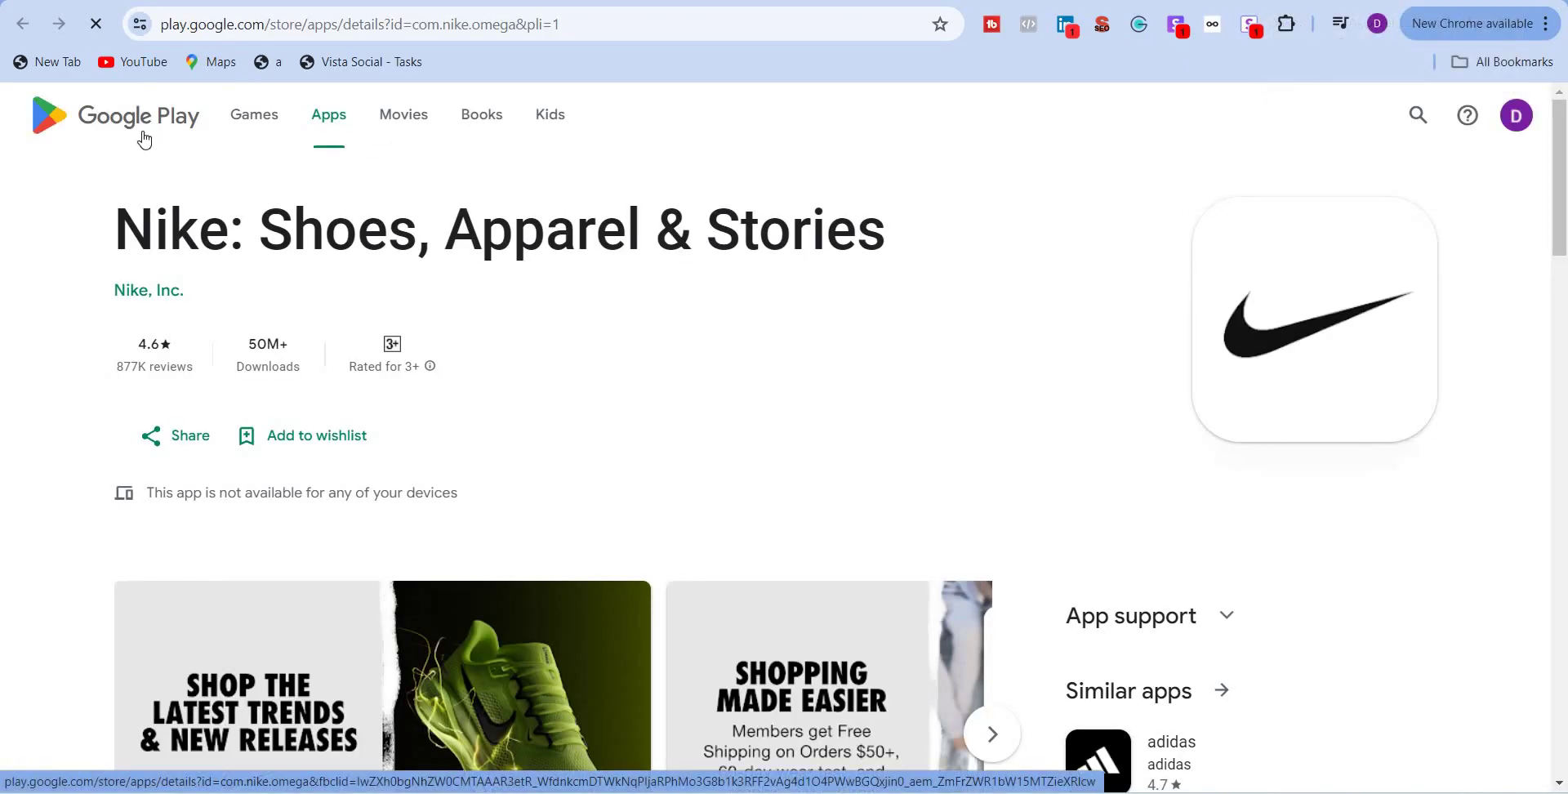
# Scroll the Nike: Shoes, Apparel & Stories Play Store page to its About and Data safety sections.
pyautogui.scroll(-5, 182, 322)
pyautogui.scroll(-4, 986, 459)
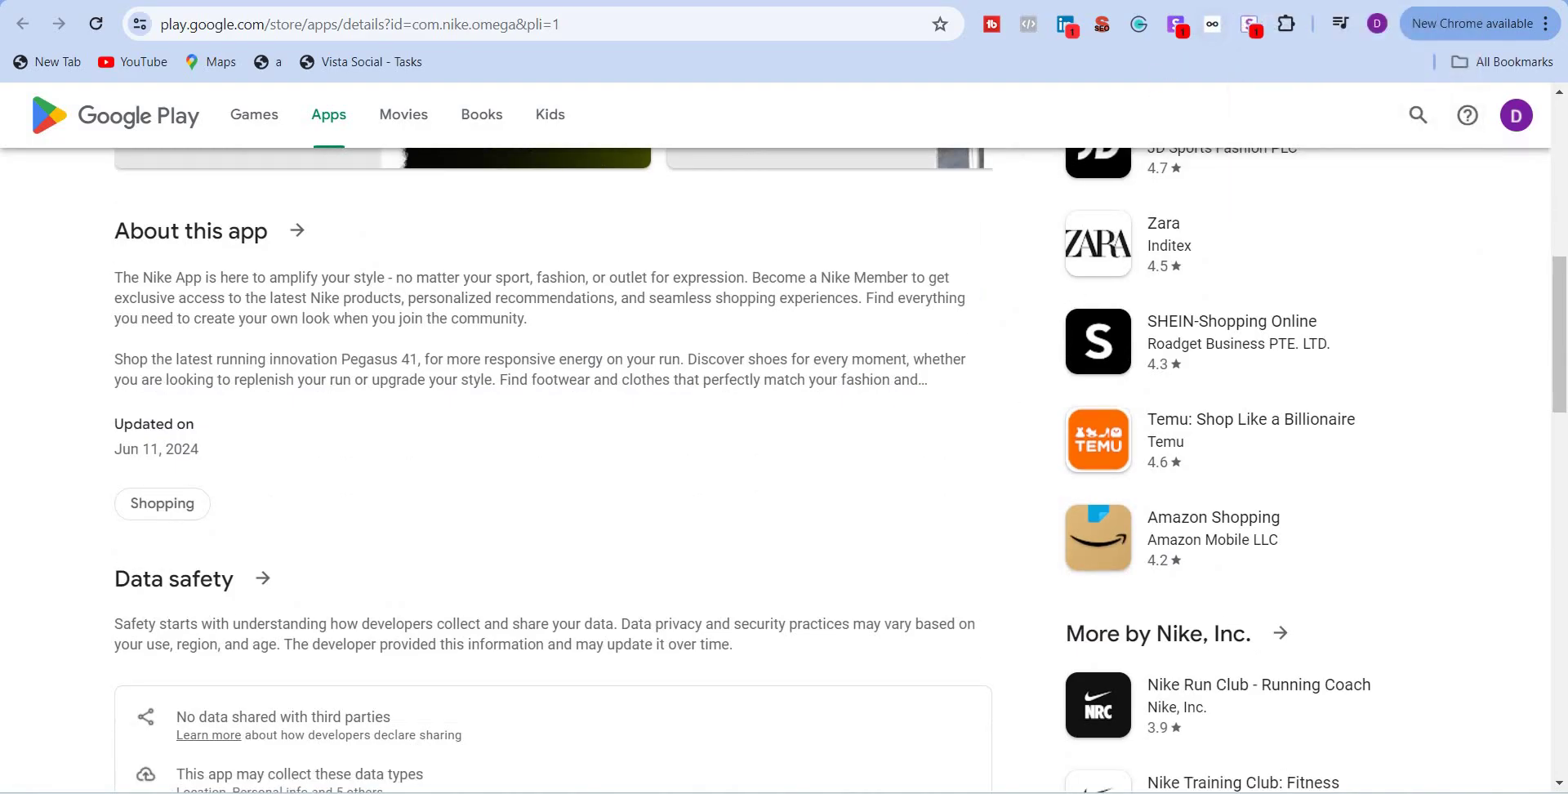
# Return to Nike's June 2024 results and scroll down to the inactive Jun 13–14 ads.
pyautogui.hotkey('ctrl', 'Tab')
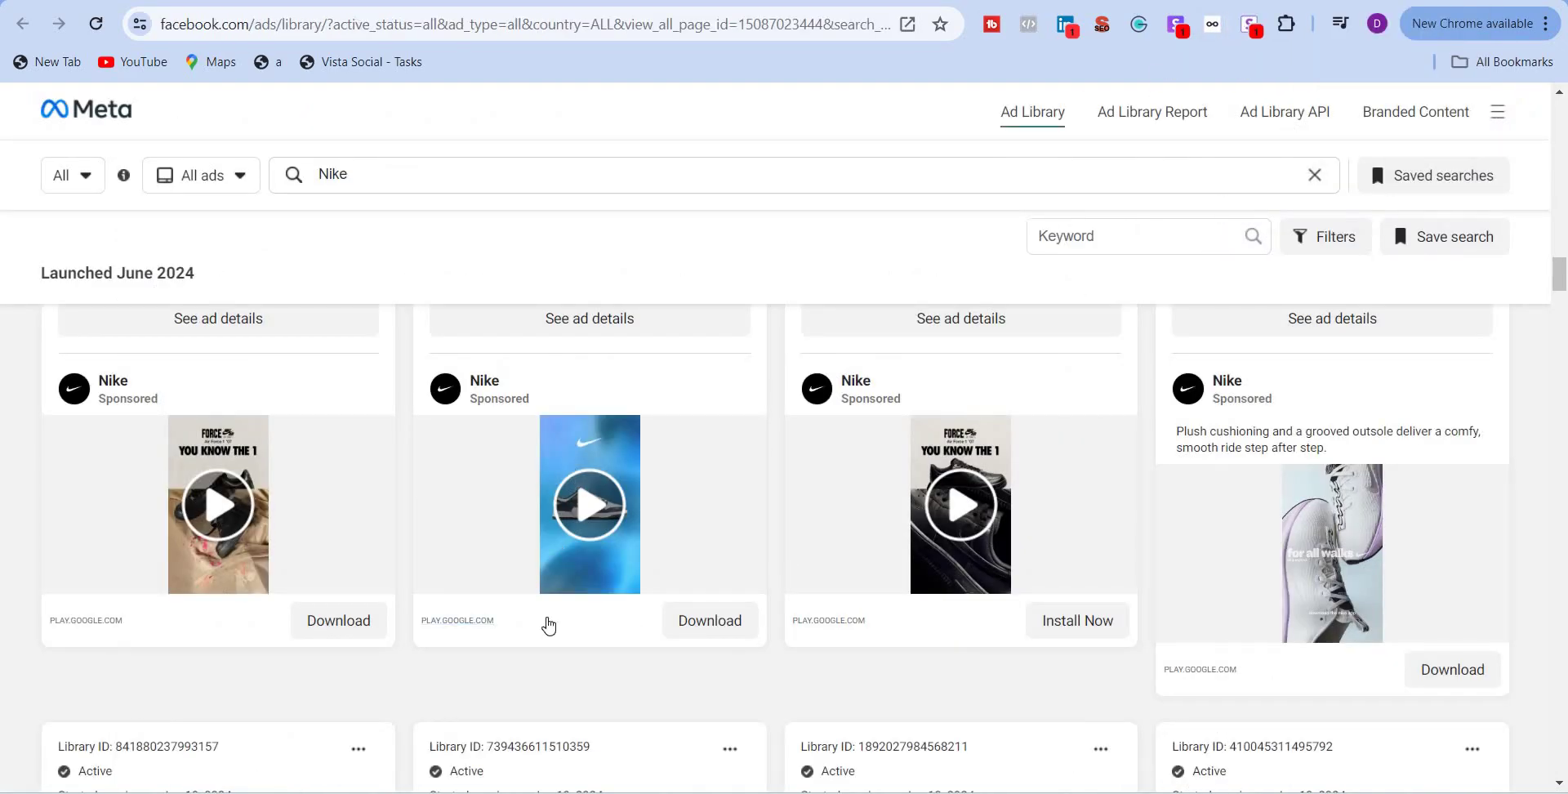
pyautogui.scroll(-1, 642, 465)
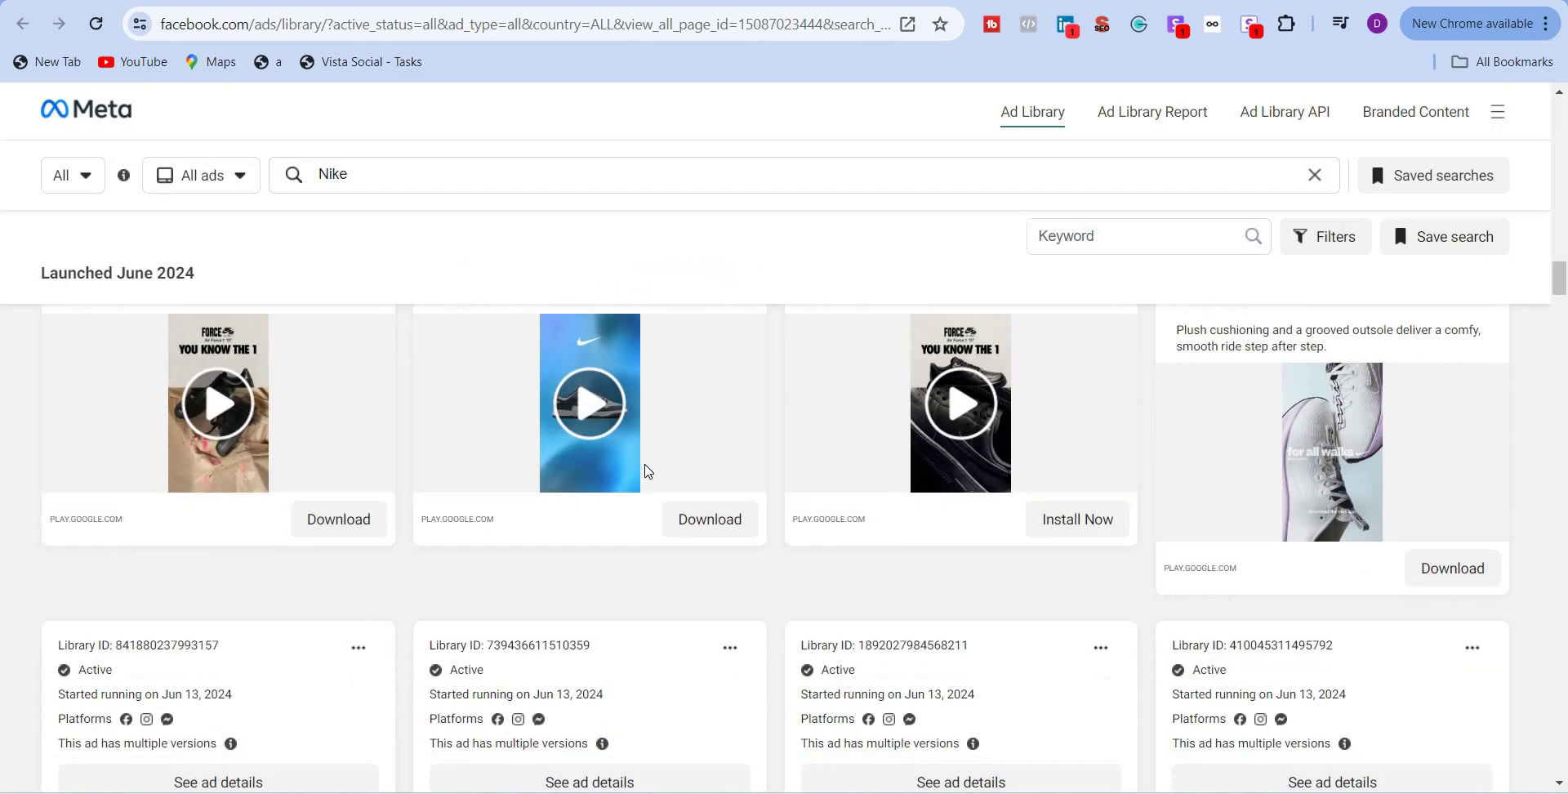
pyautogui.scroll(5, 509, 555)
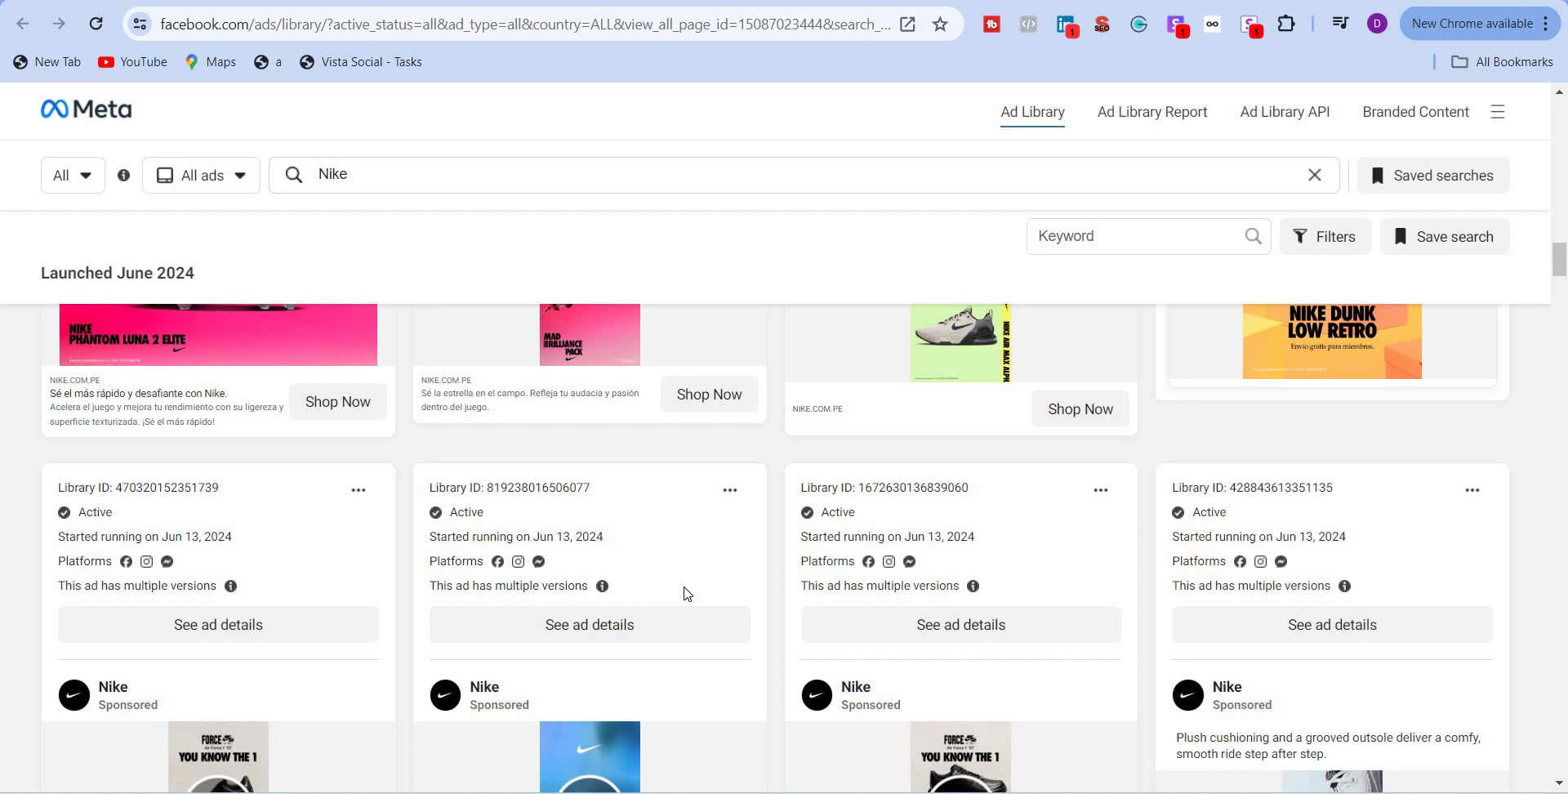
pyautogui.scroll(-5, 690, 588)
pyautogui.scroll(-20, 695, 588)
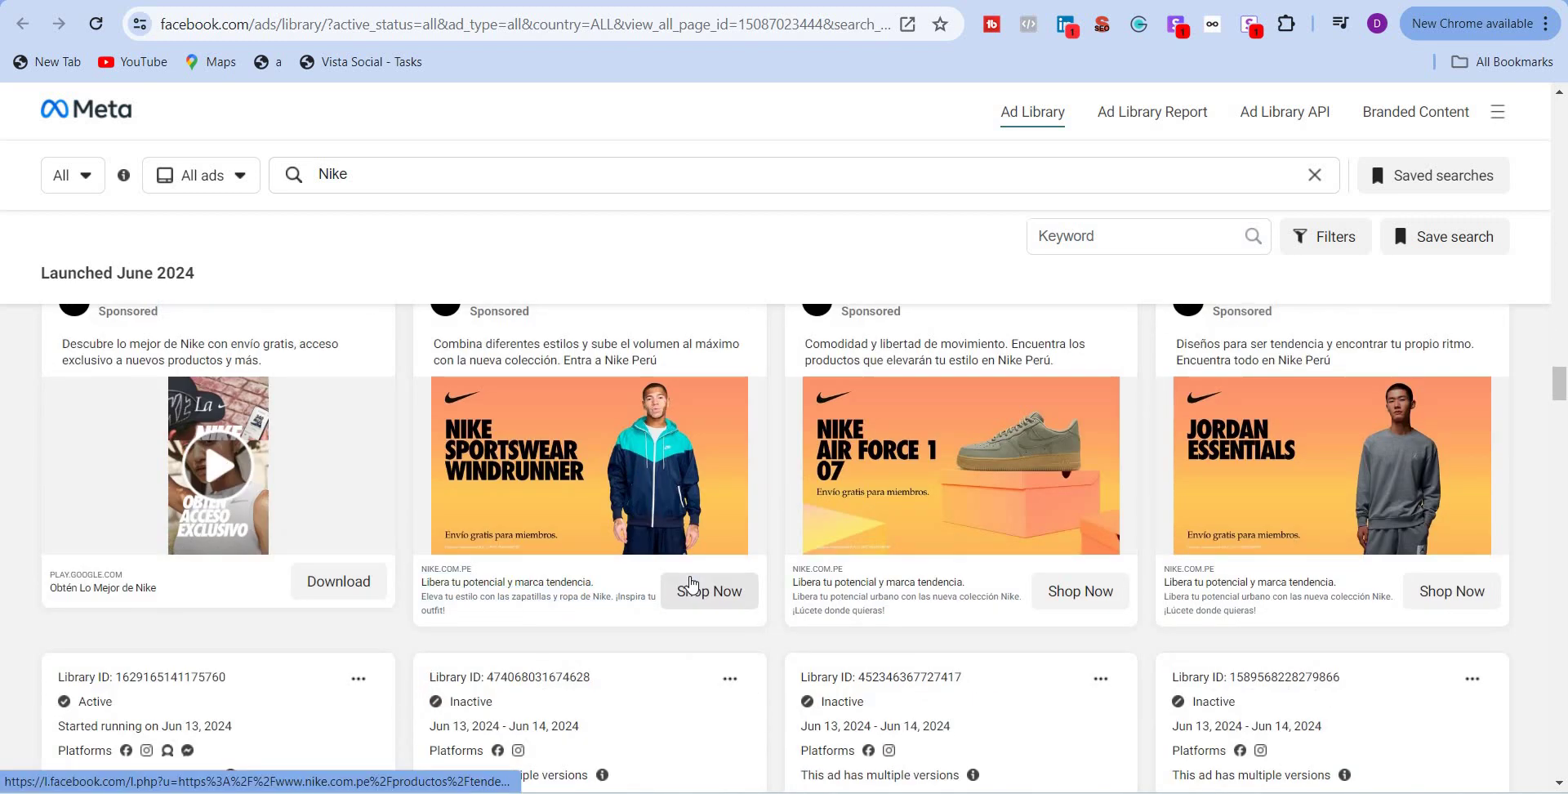
pyautogui.scroll(1, 690, 586)
pyautogui.scroll(-4, 572, 572)
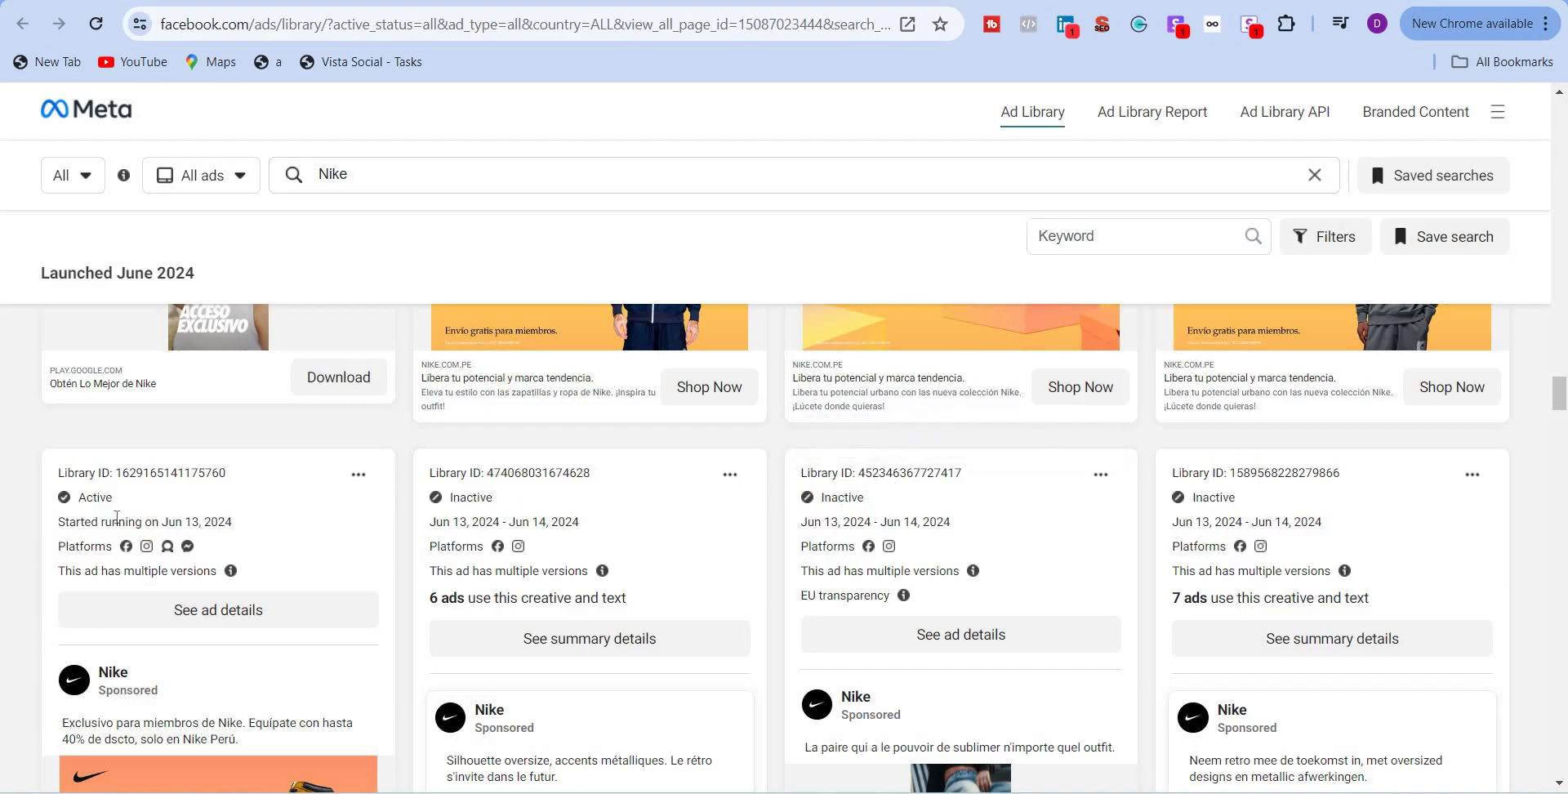
pyautogui.scroll(-8, 213, 537)
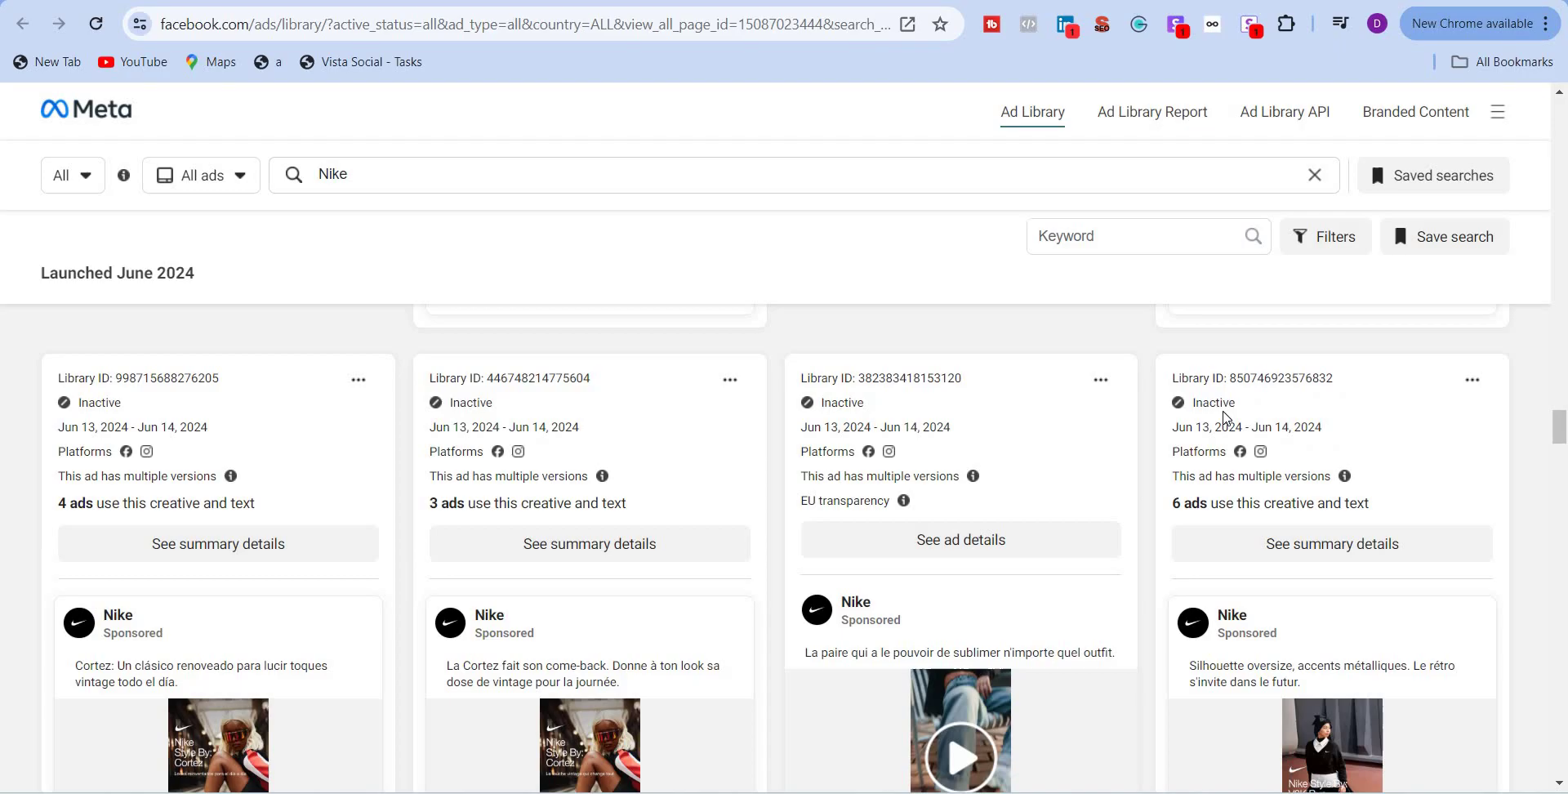
pyautogui.scroll(5, 1225, 418)
pyautogui.scroll(-7, 1217, 343)
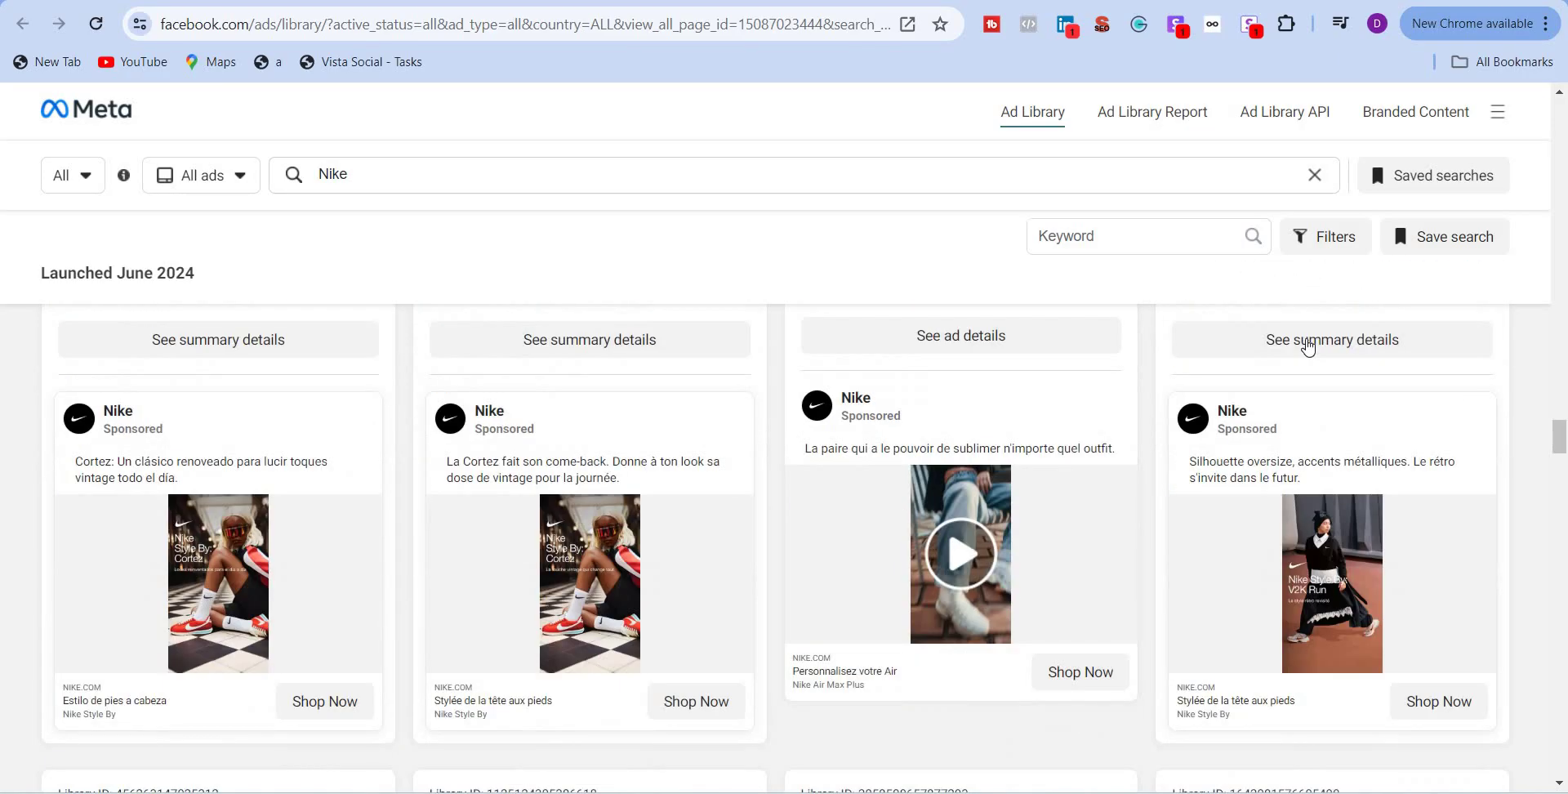
pyautogui.click(1307, 342)
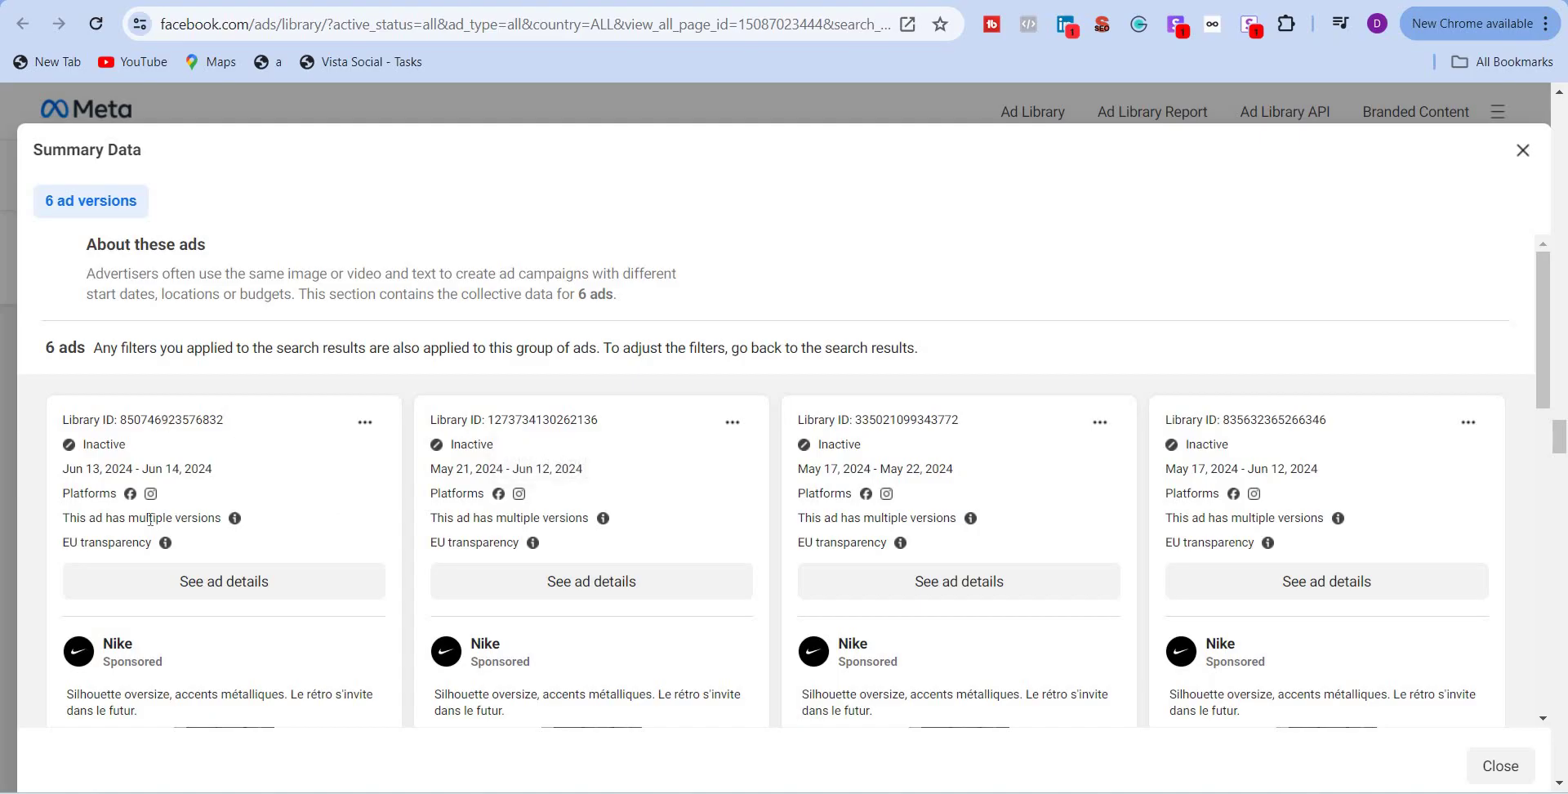
pyautogui.scroll(-3, 827, 519)
pyautogui.scroll(-7, 826, 519)
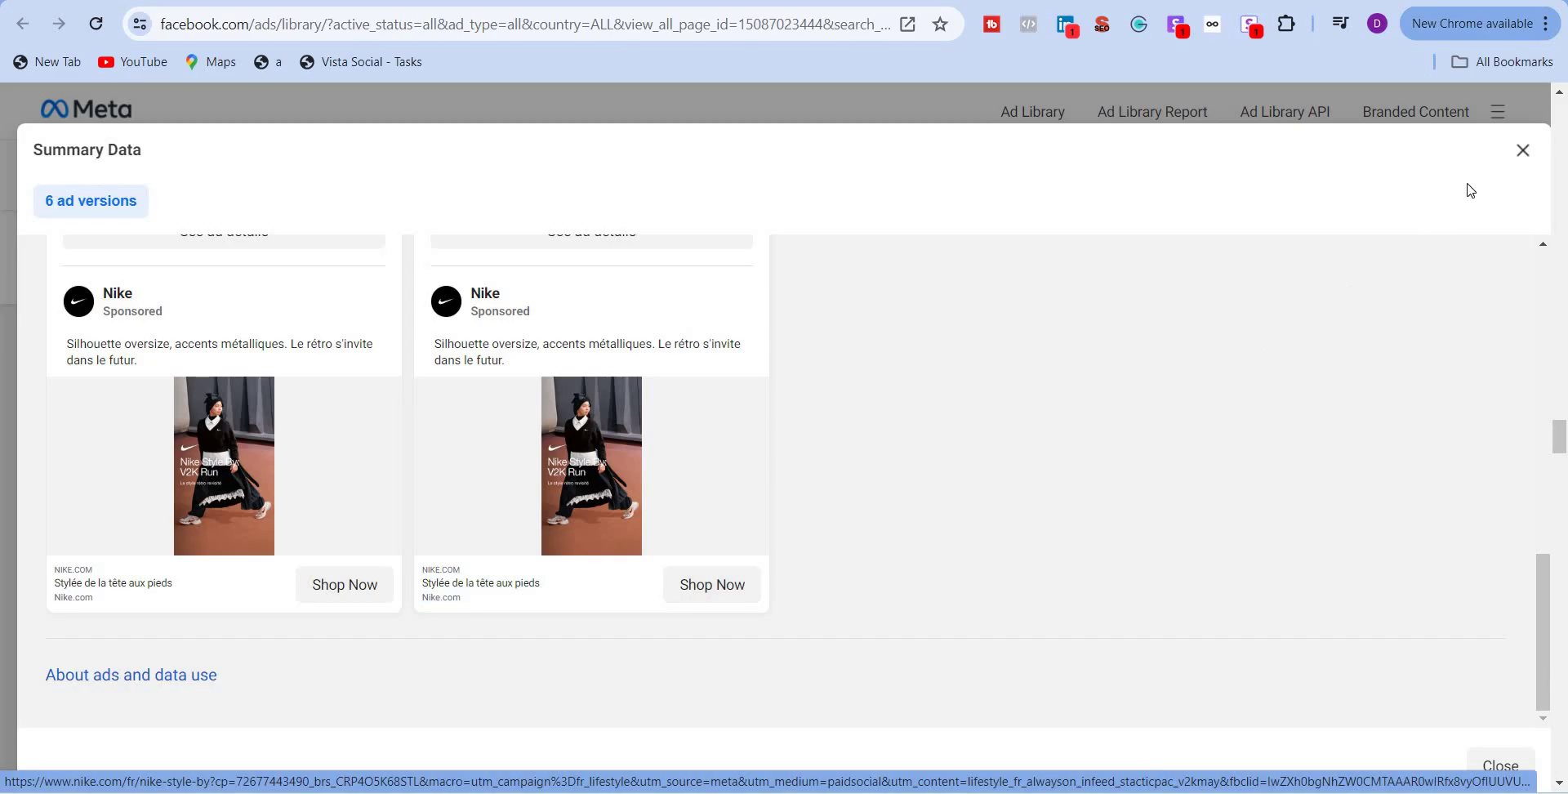
pyautogui.click(1521, 152)
pyautogui.scroll(5, 682, 603)
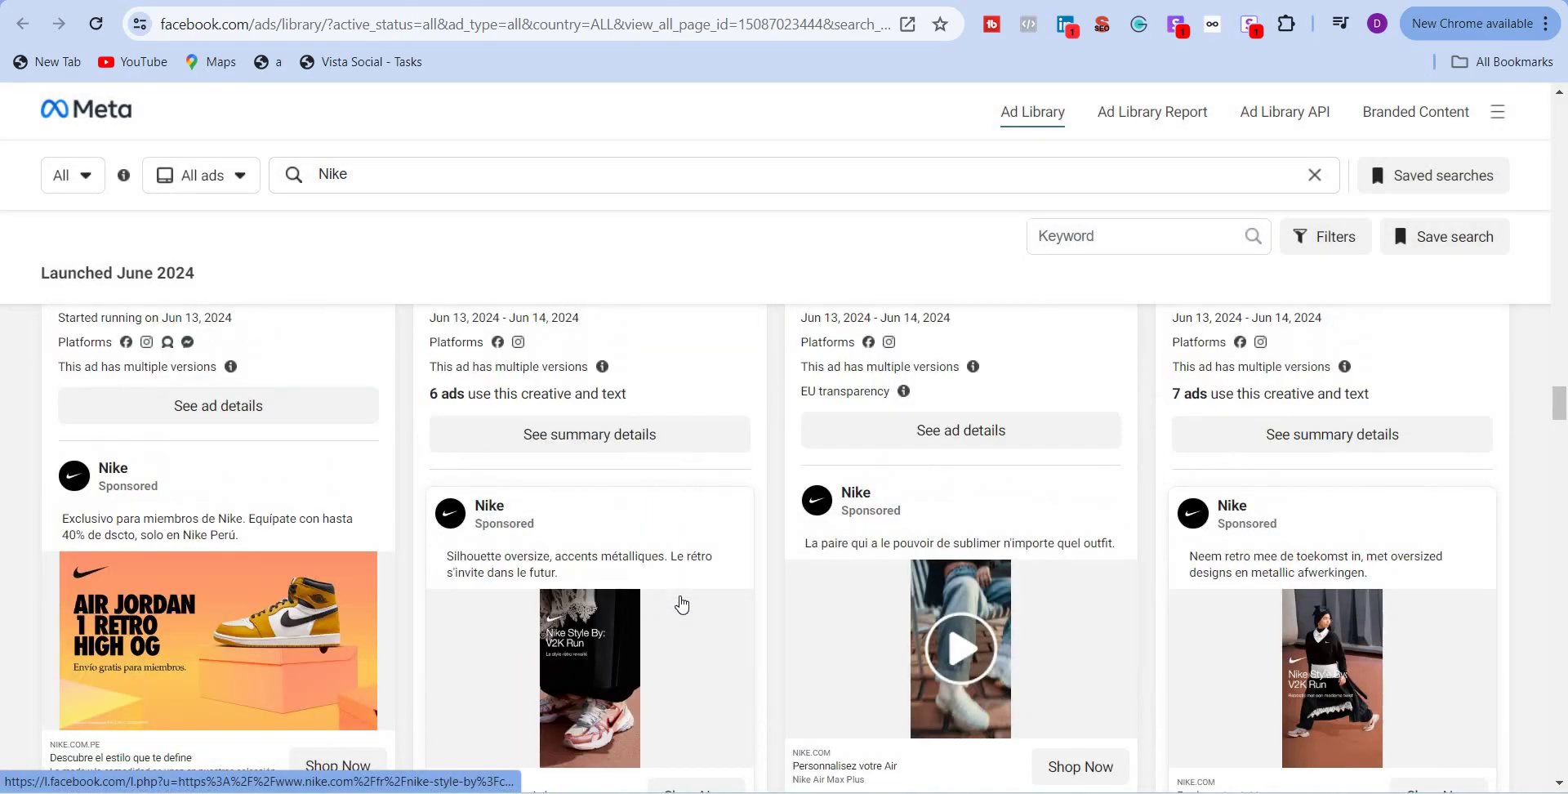
pyautogui.scroll(20, 682, 603)
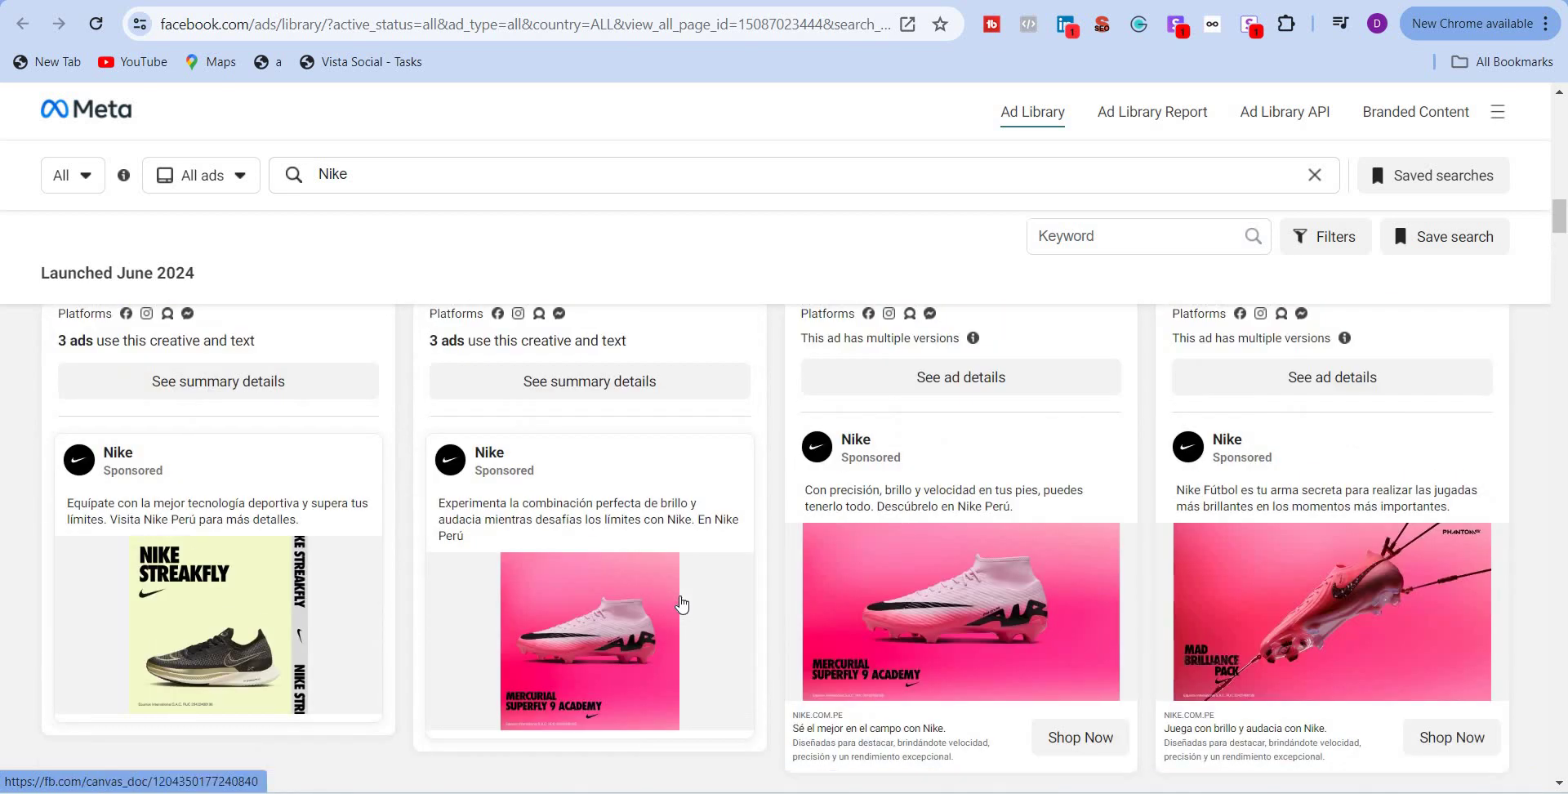
pyautogui.scroll(20, 682, 603)
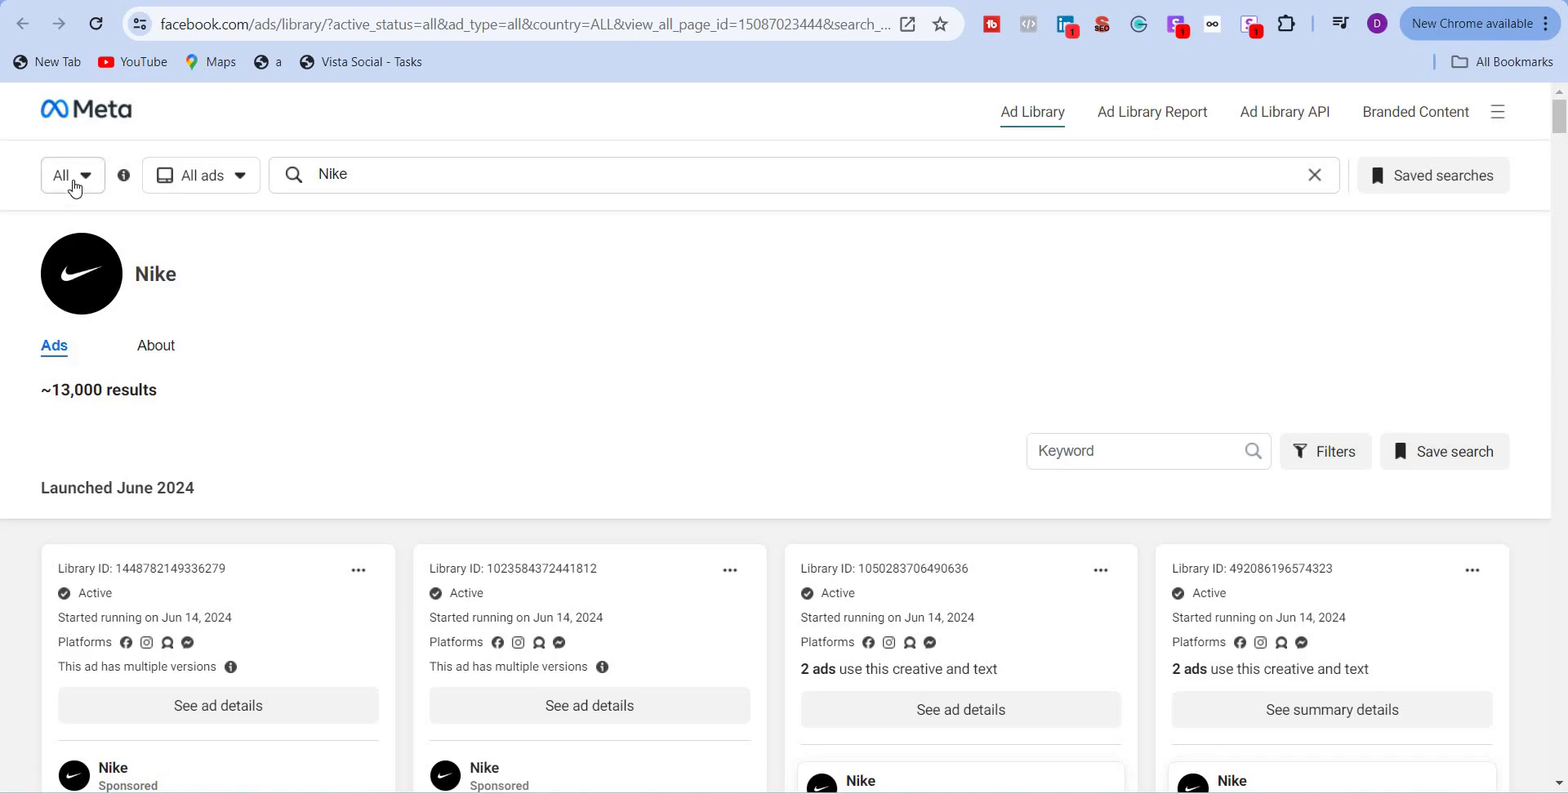
# Set the country to India and the ad category to All ads.
pyautogui.click(82, 179)
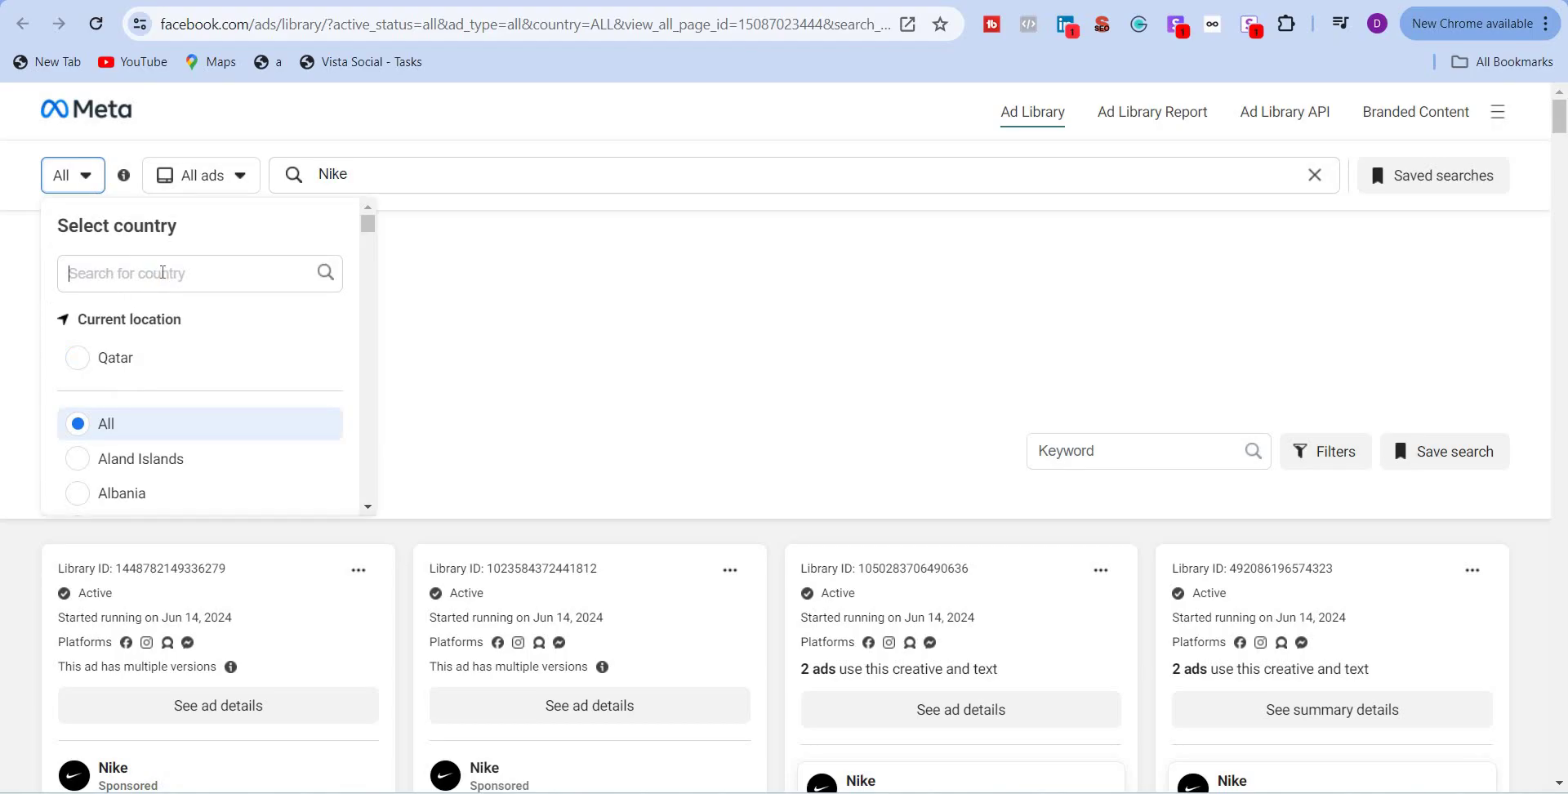
pyautogui.write('india')
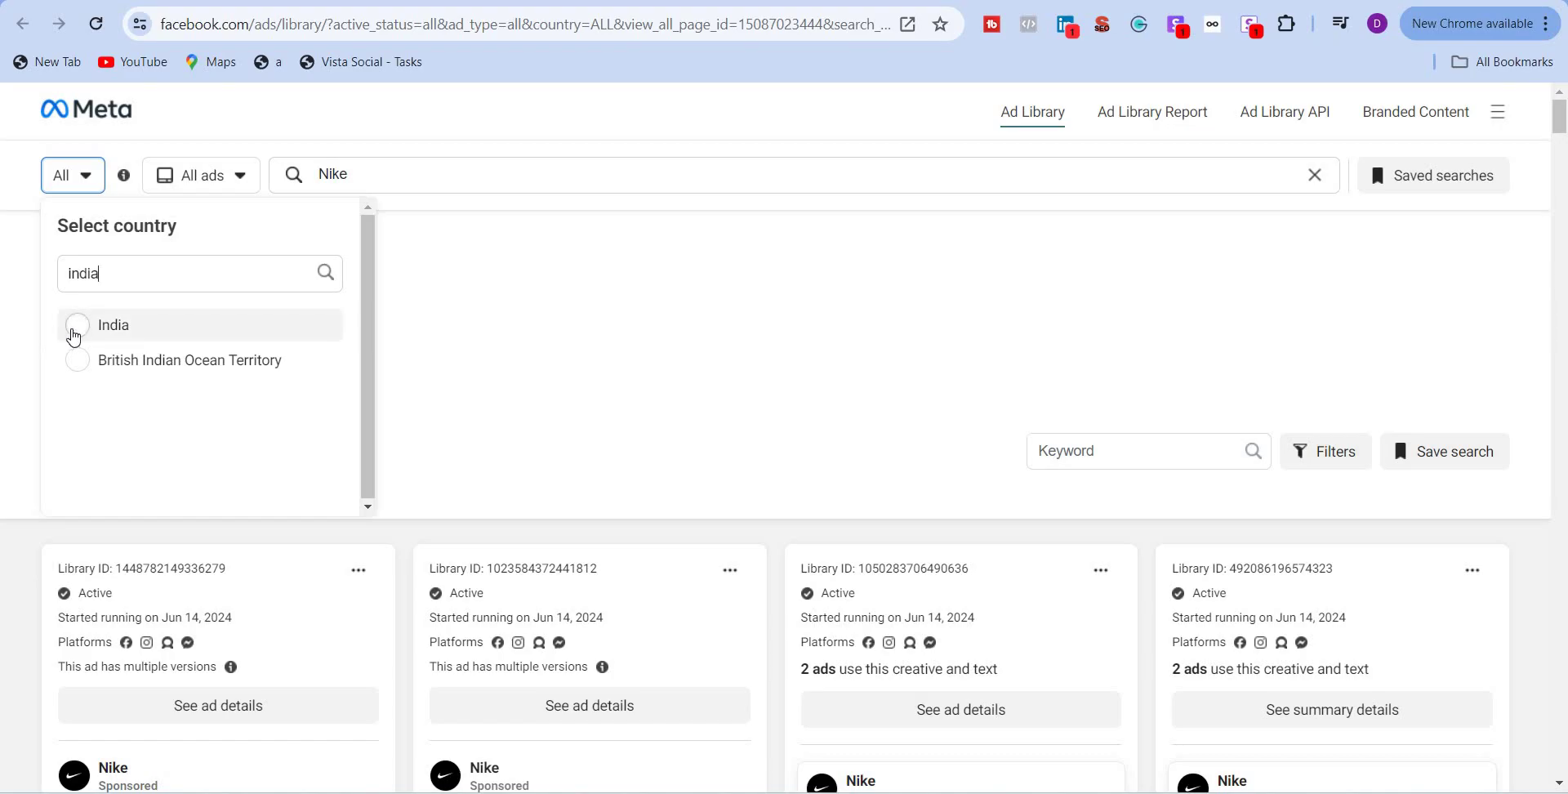
pyautogui.click(73, 333)
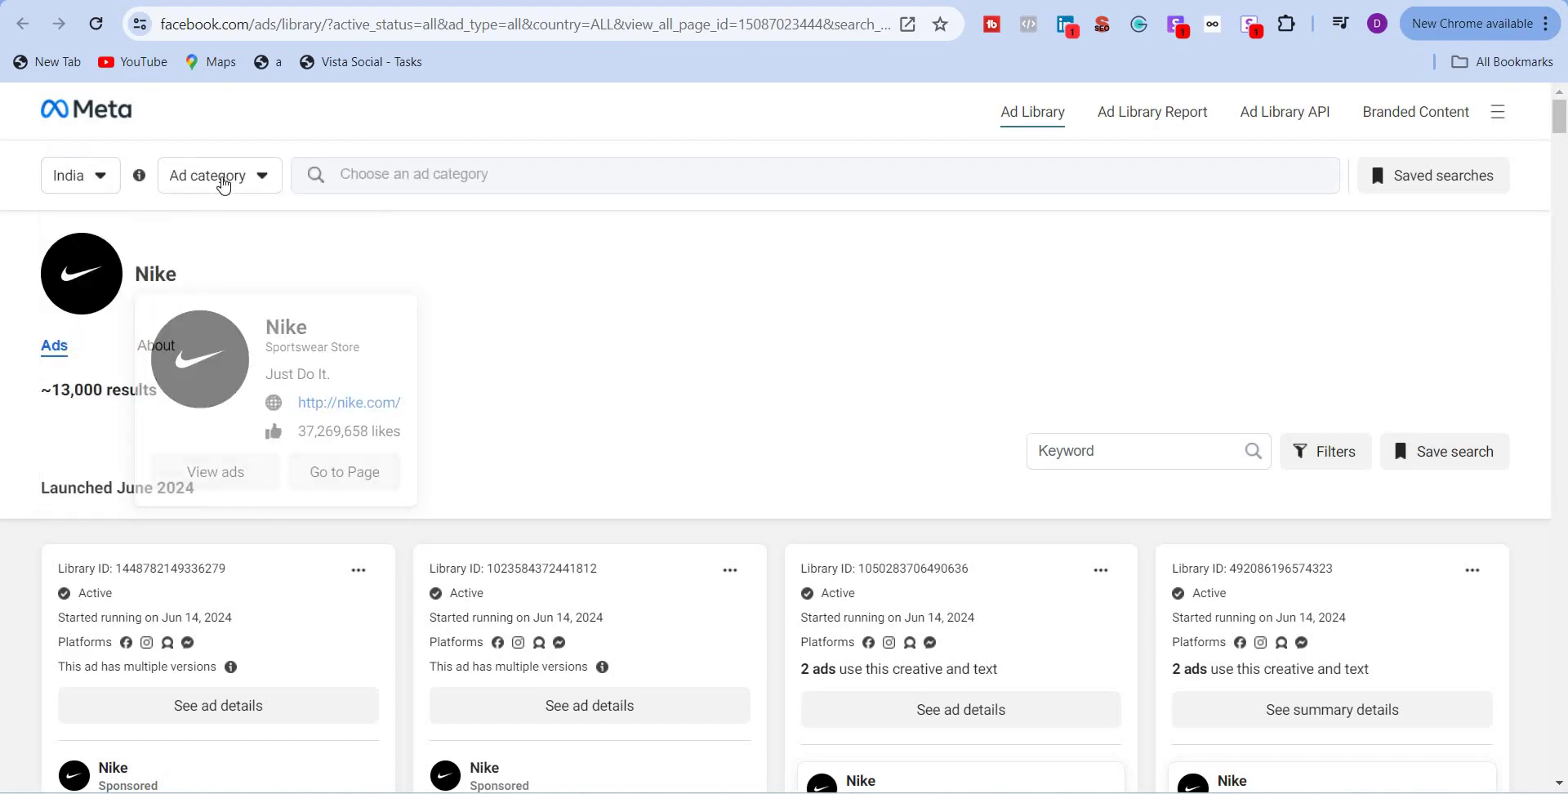
pyautogui.click(219, 178)
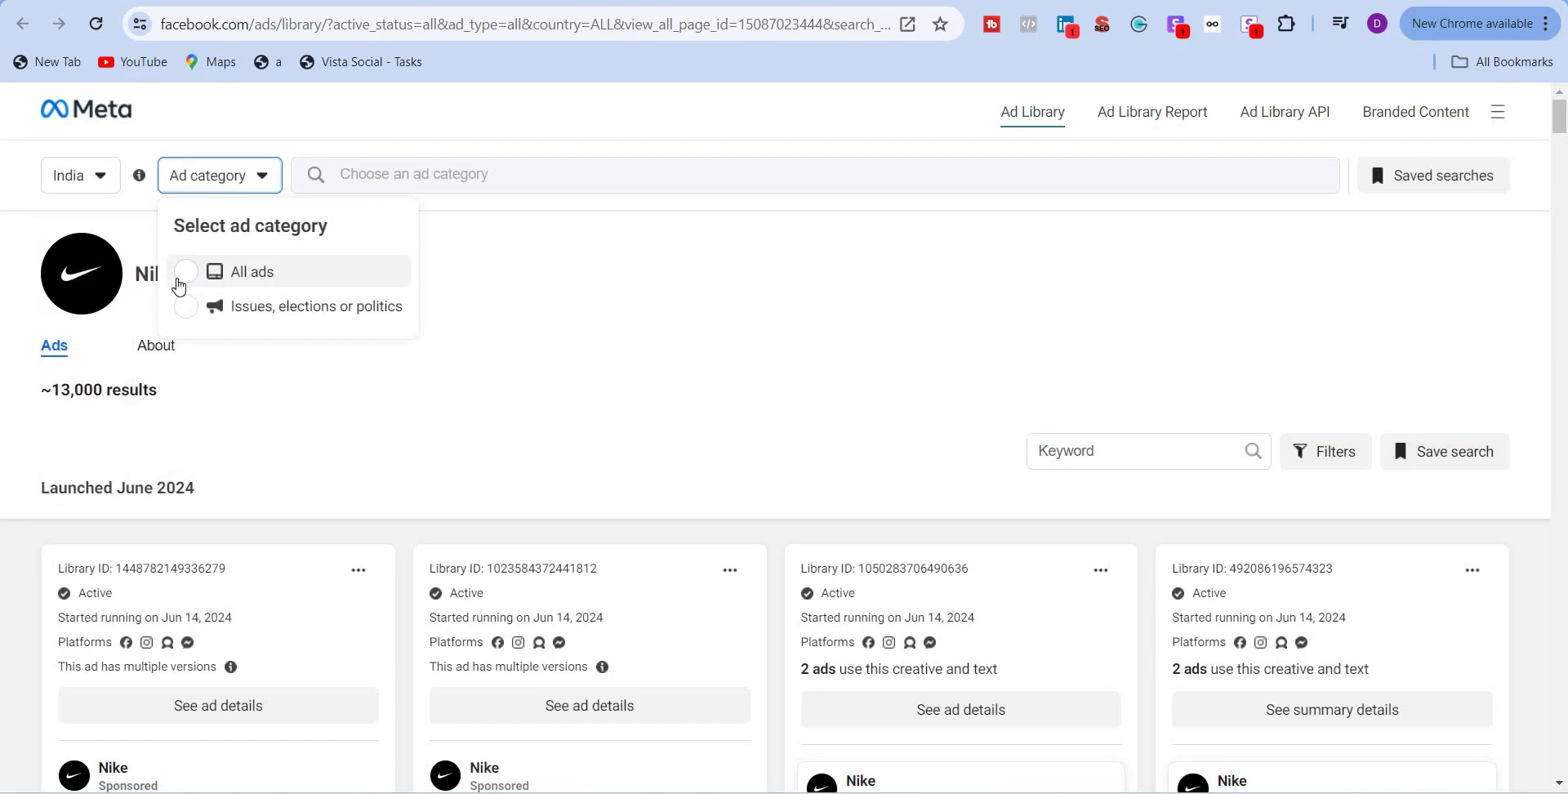
pyautogui.click(184, 273)
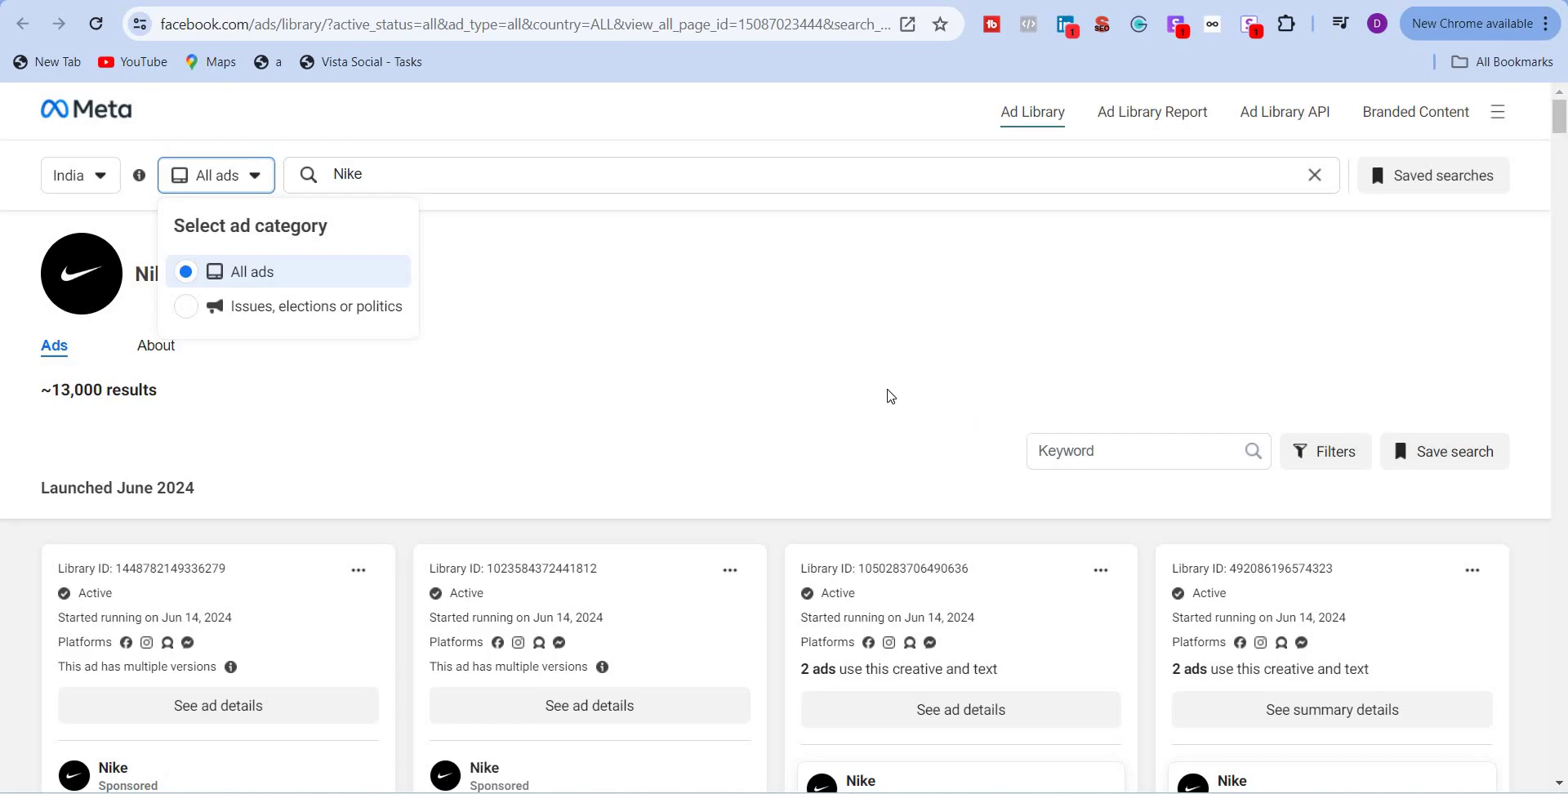
pyautogui.click(894, 398)
# Run the Nike keyword search and scroll through the roughly 39,000 results.
pyautogui.scroll(-2, 897, 399)
pyautogui.scroll(2, 369, 317)
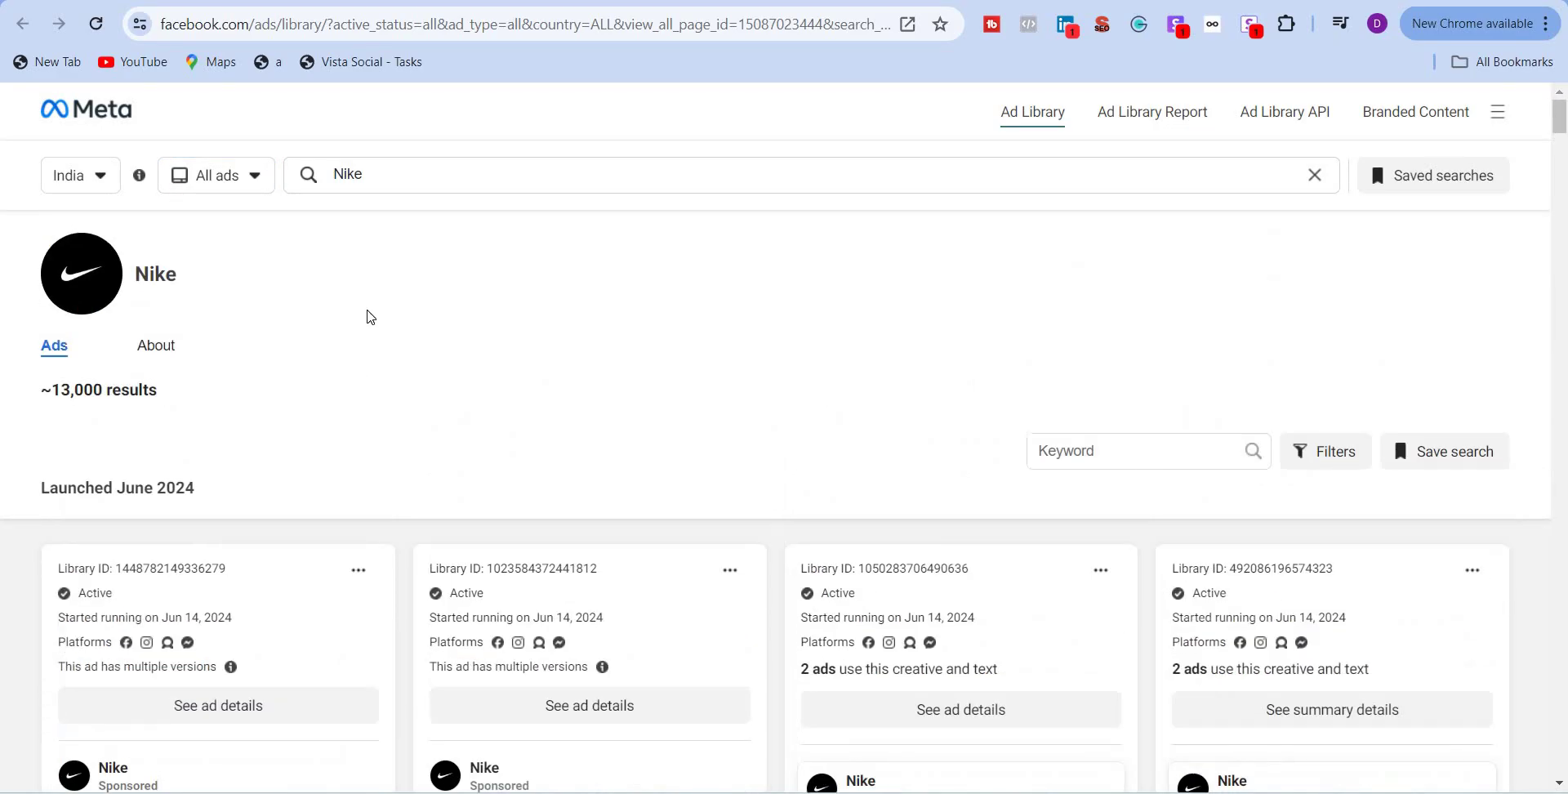
pyautogui.click(387, 179)
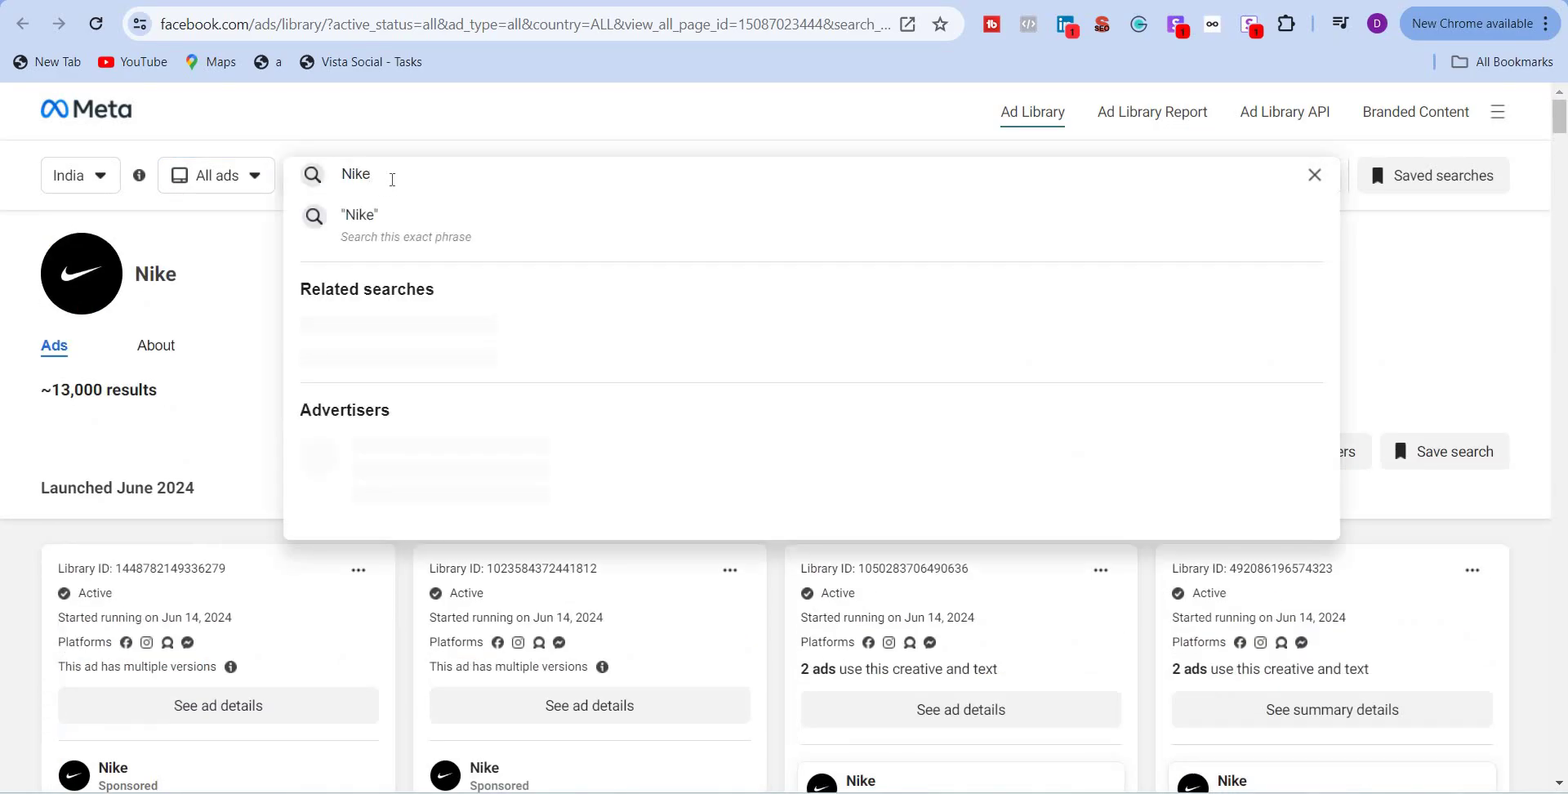
pyautogui.press('Return')
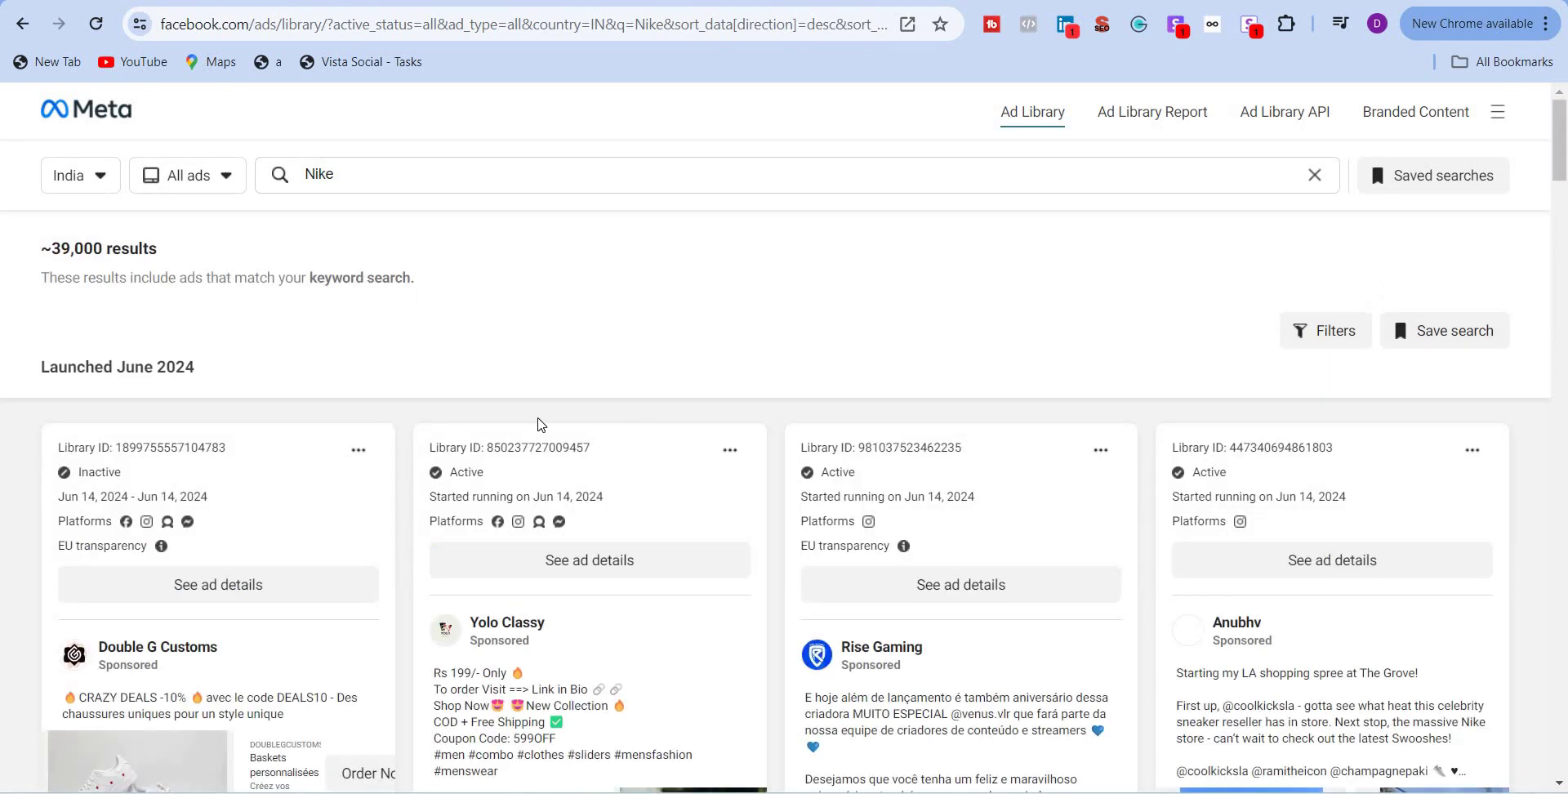
pyautogui.scroll(-1, 182, 483)
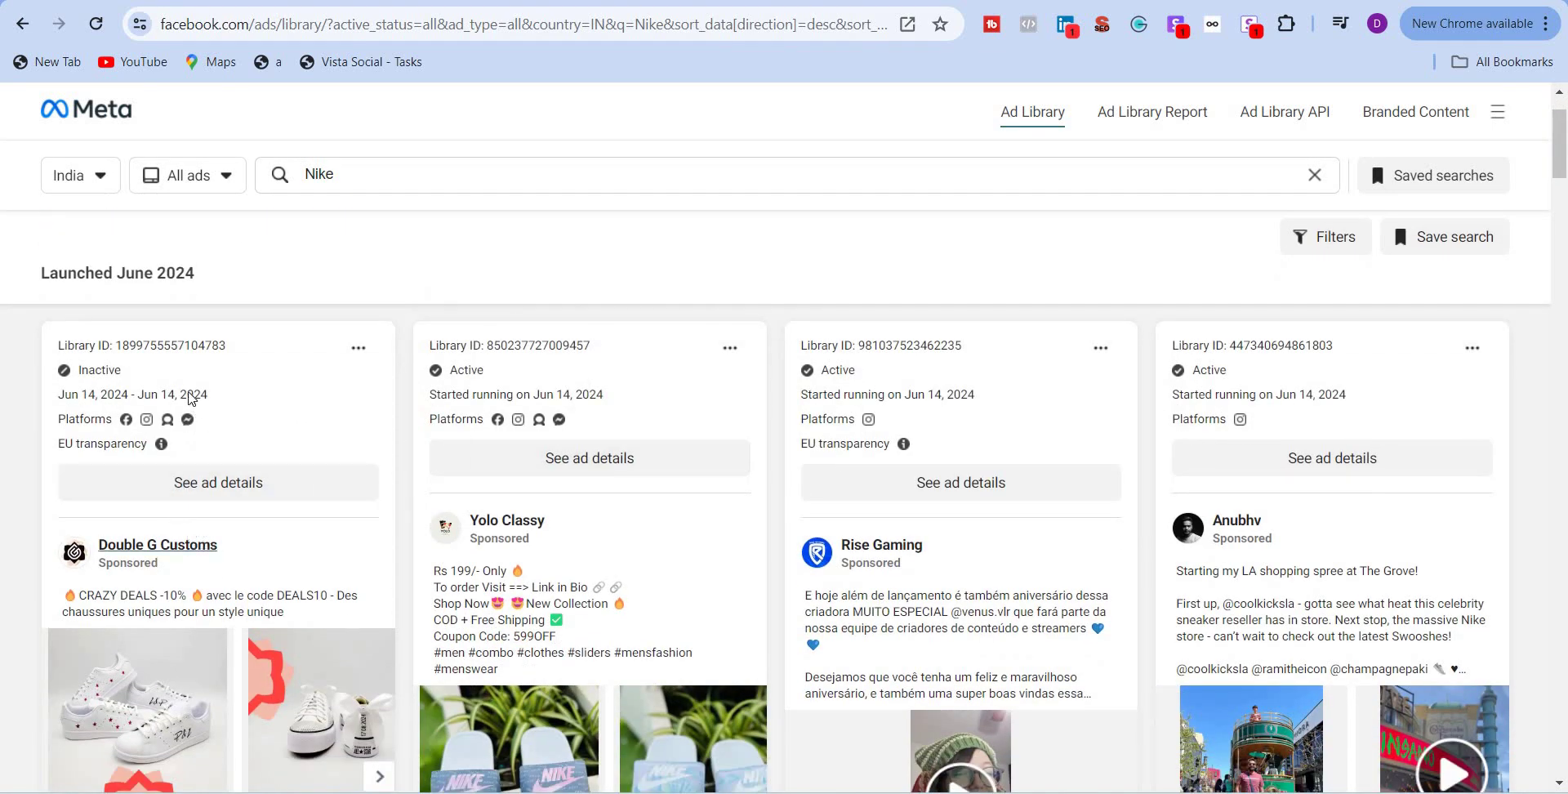
pyautogui.scroll(1, 743, 308)
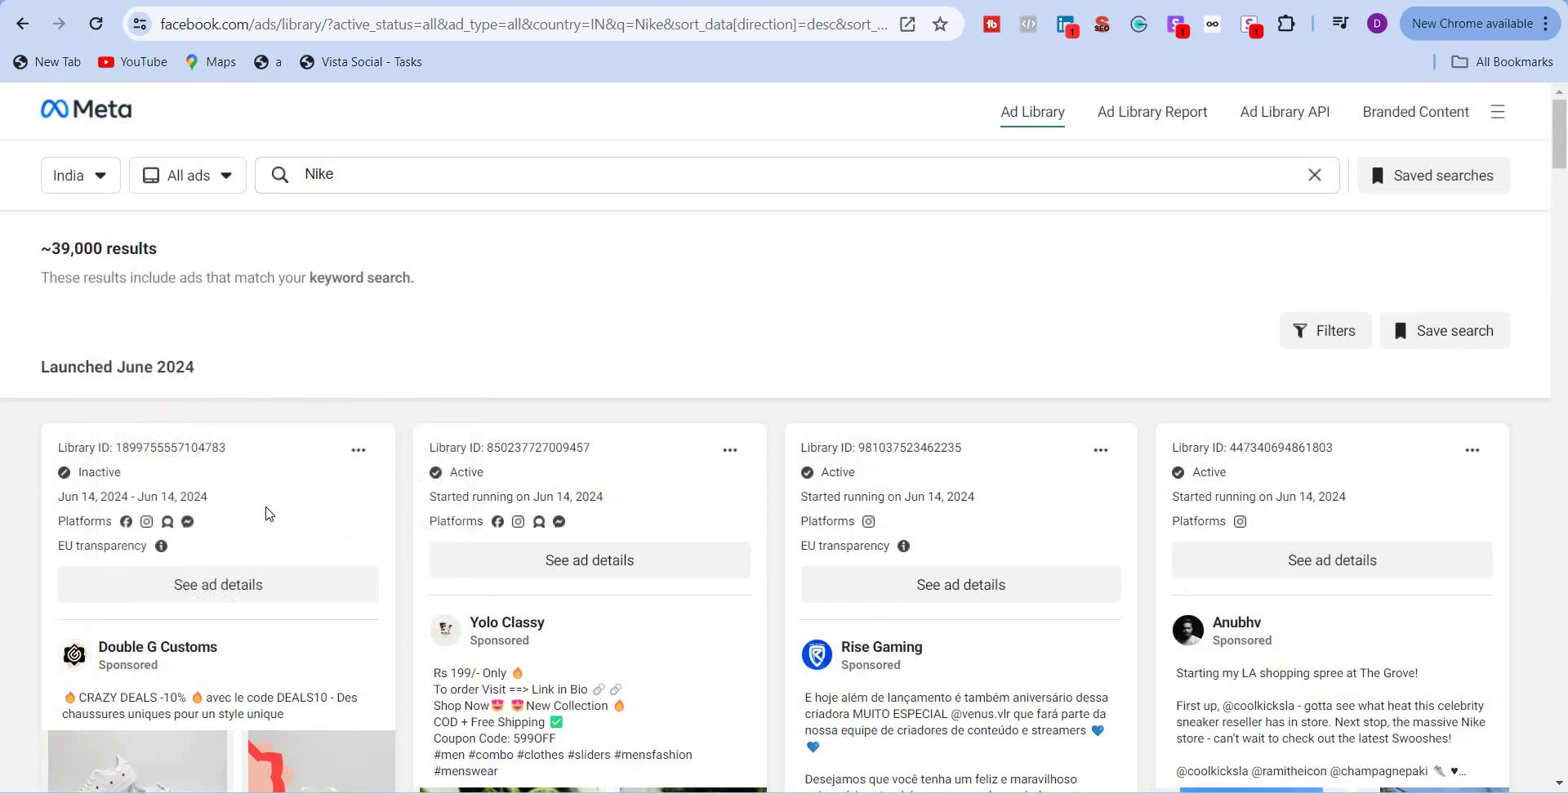
pyautogui.moveTo(161, 545)
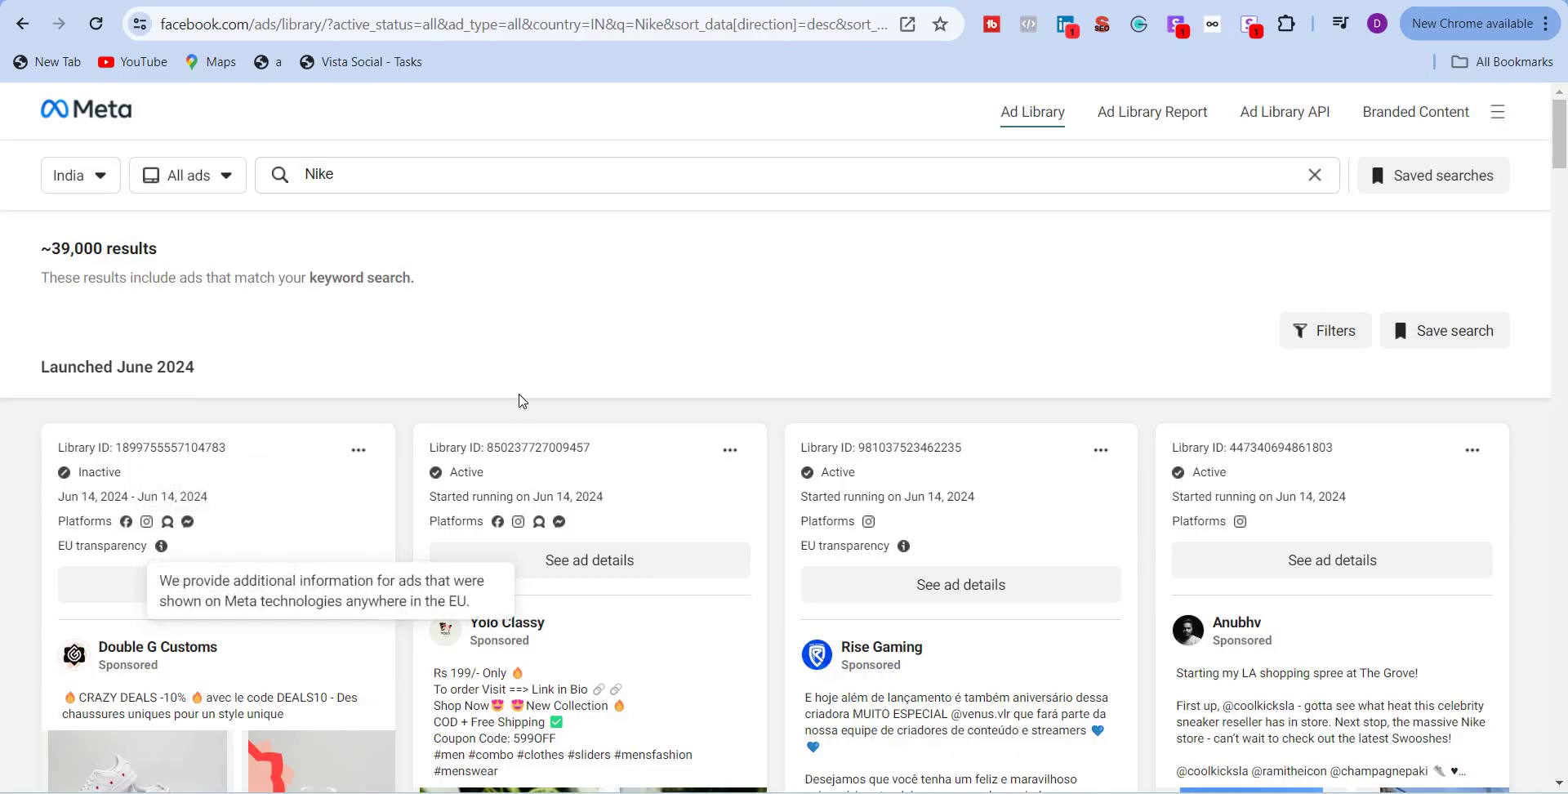
pyautogui.scroll(-5, 559, 420)
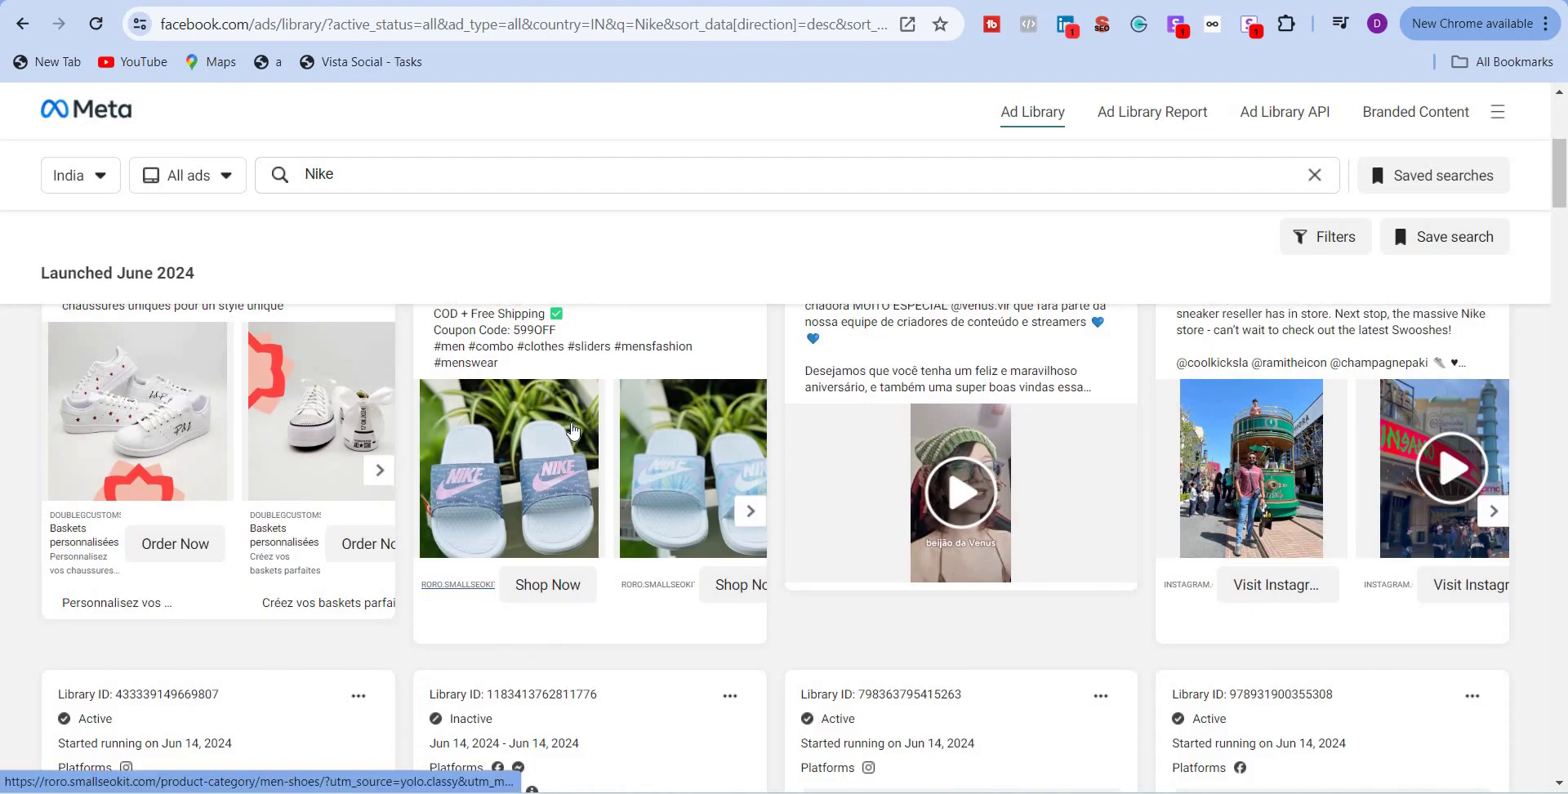
pyautogui.scroll(-5, 575, 430)
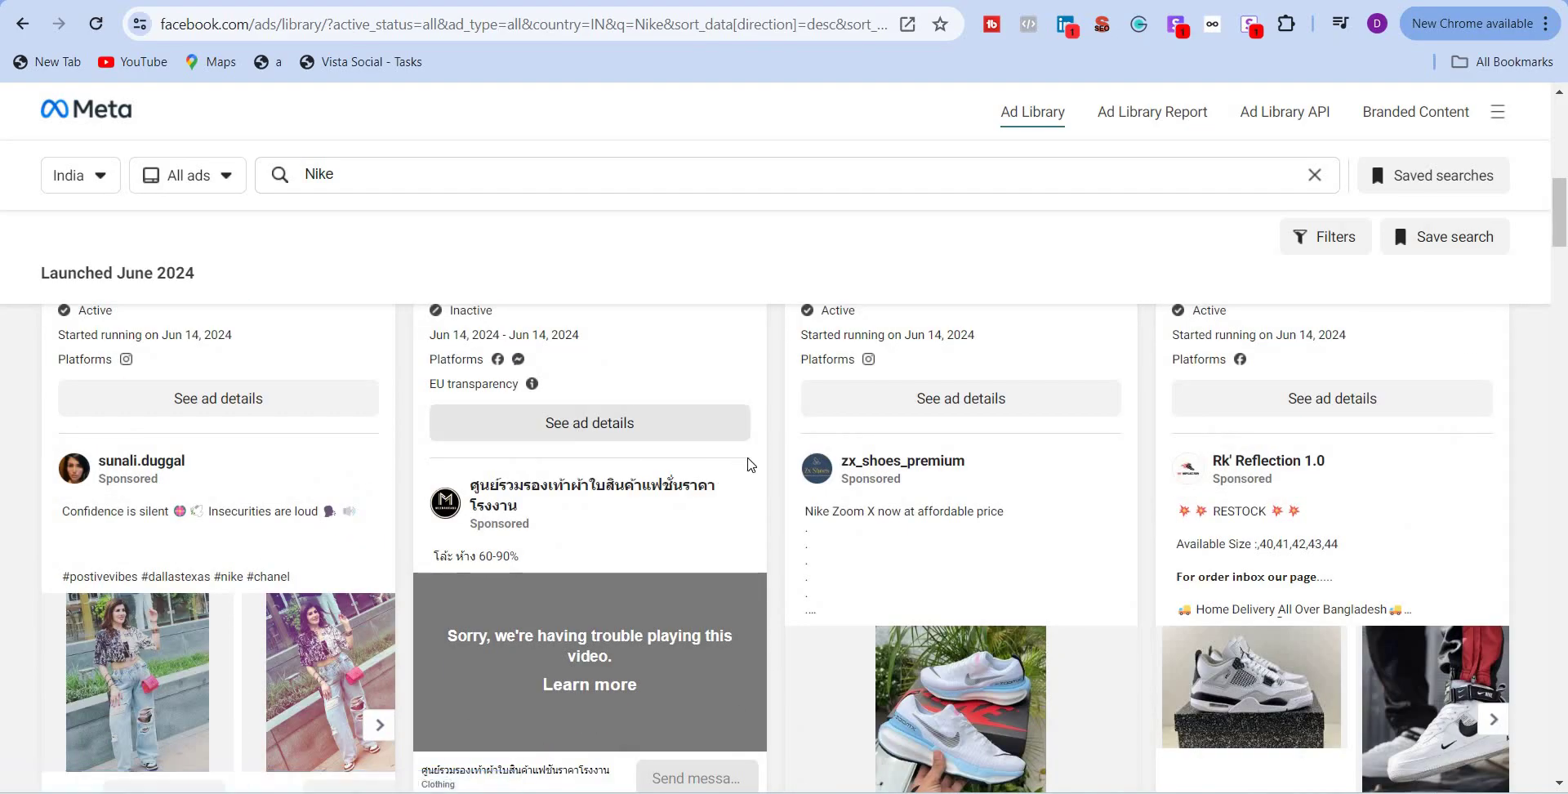
pyautogui.scroll(10, 750, 463)
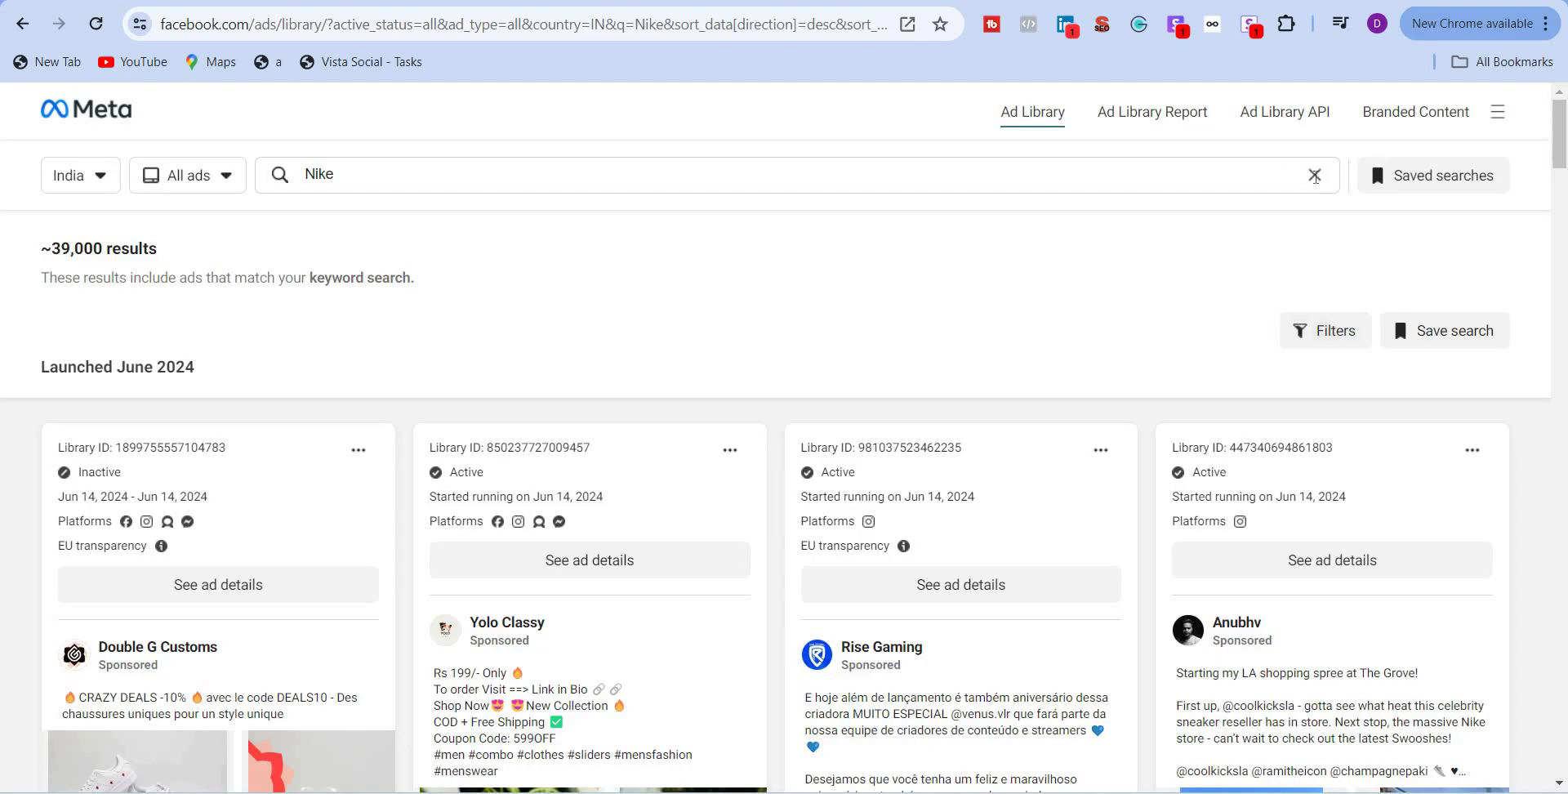
# Clear the Nike search term and filter the ads to English.
pyautogui.click(1315, 176)
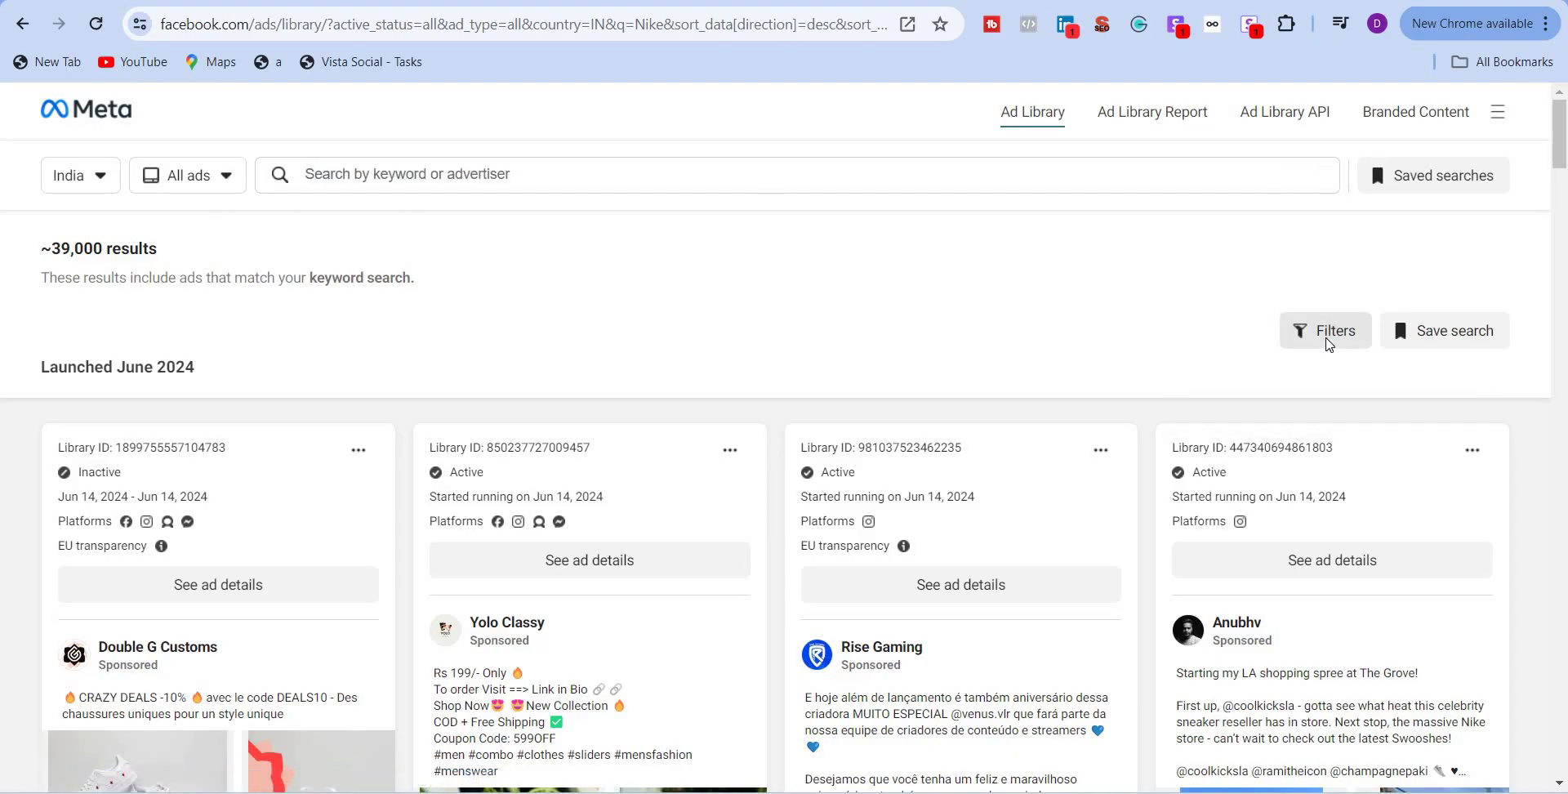
pyautogui.click(1329, 341)
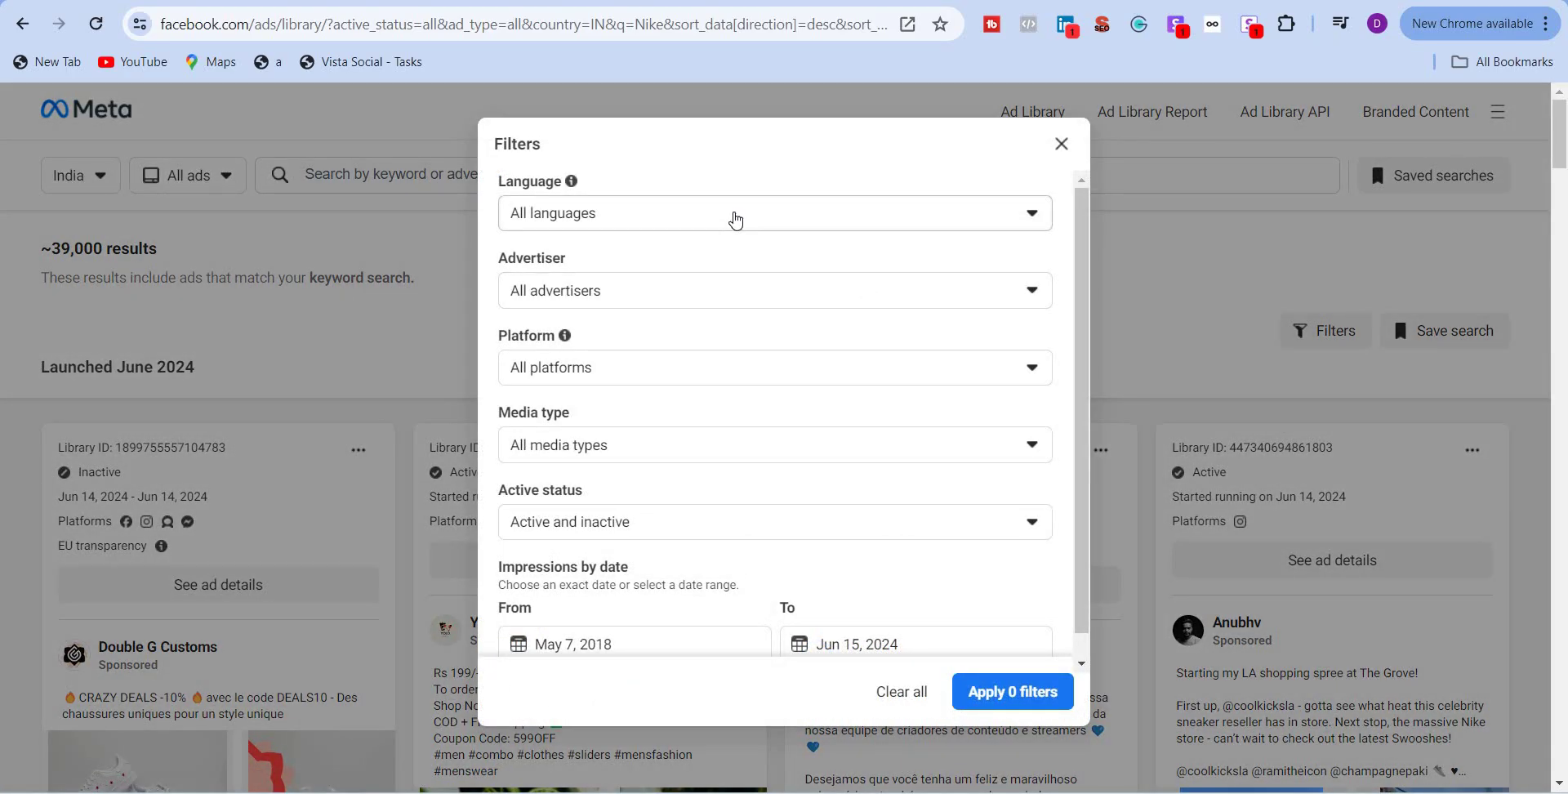
pyautogui.click(735, 219)
pyautogui.click(525, 334)
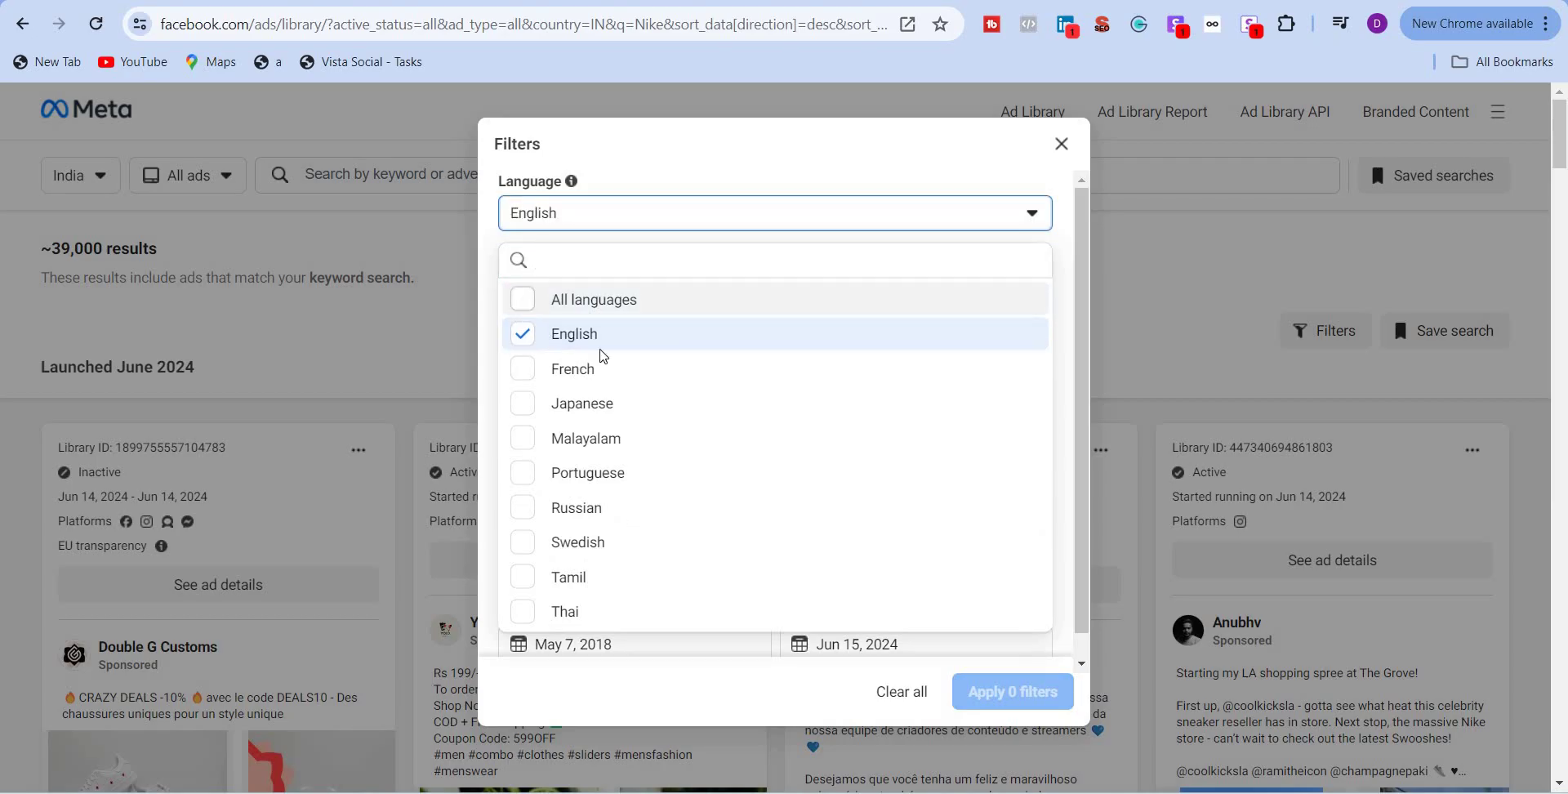
pyautogui.click(970, 213)
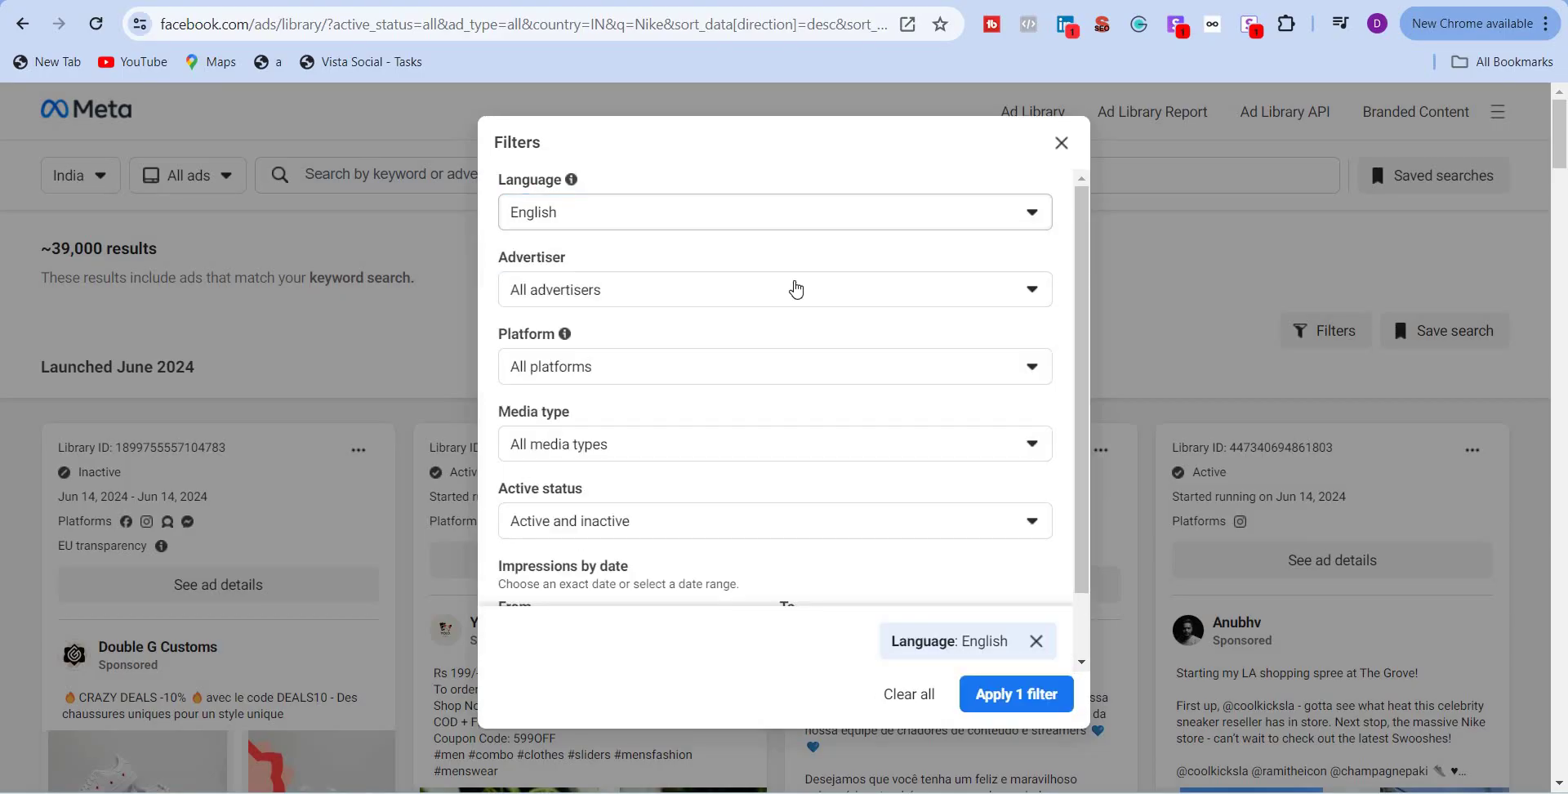
# Look over the advertiser list, then restrict the platform to Instagram.
pyautogui.click(798, 290)
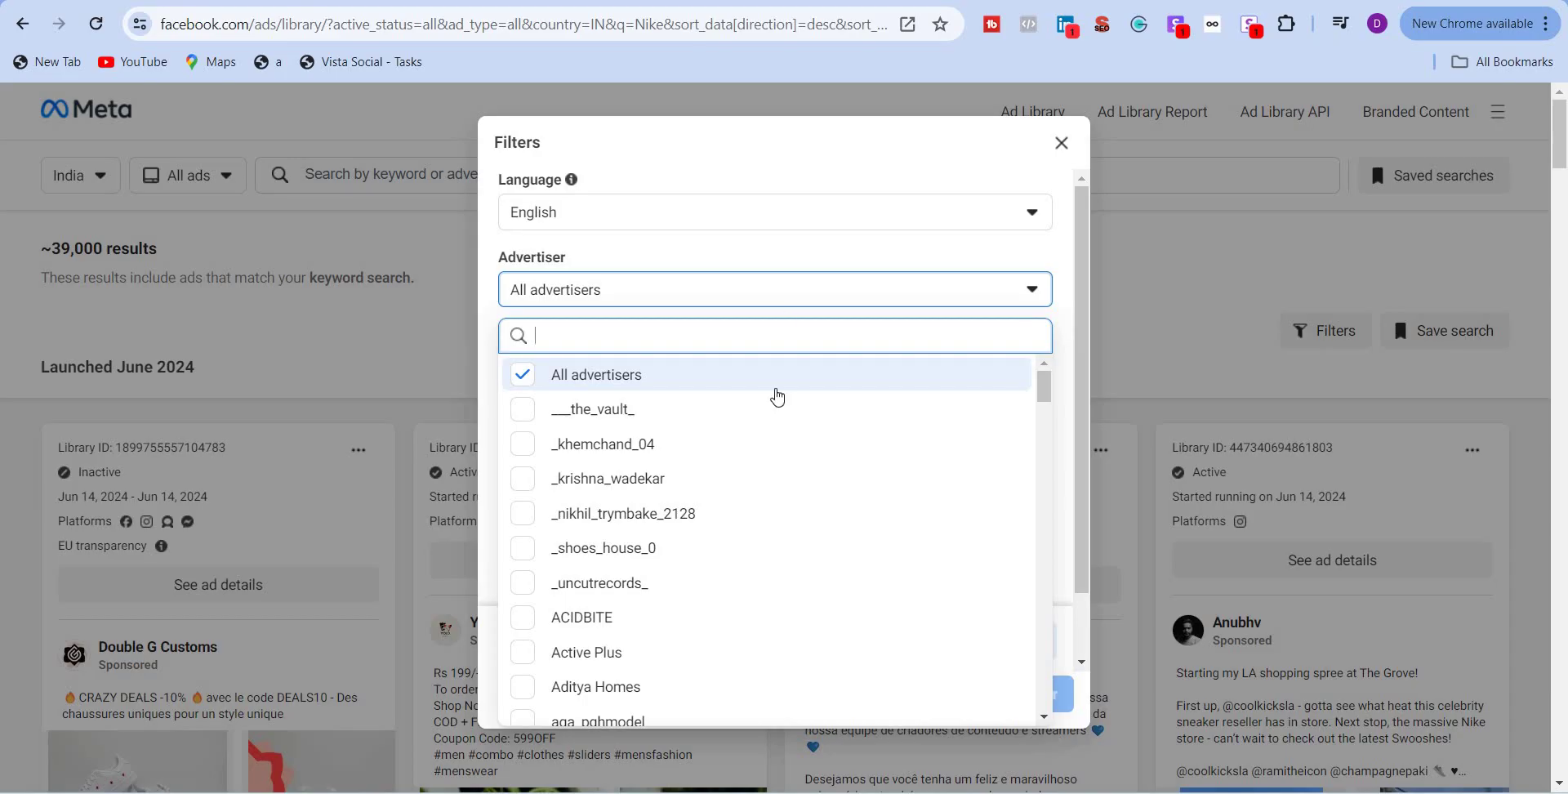
pyautogui.scroll(-8, 792, 490)
pyautogui.scroll(-15, 800, 504)
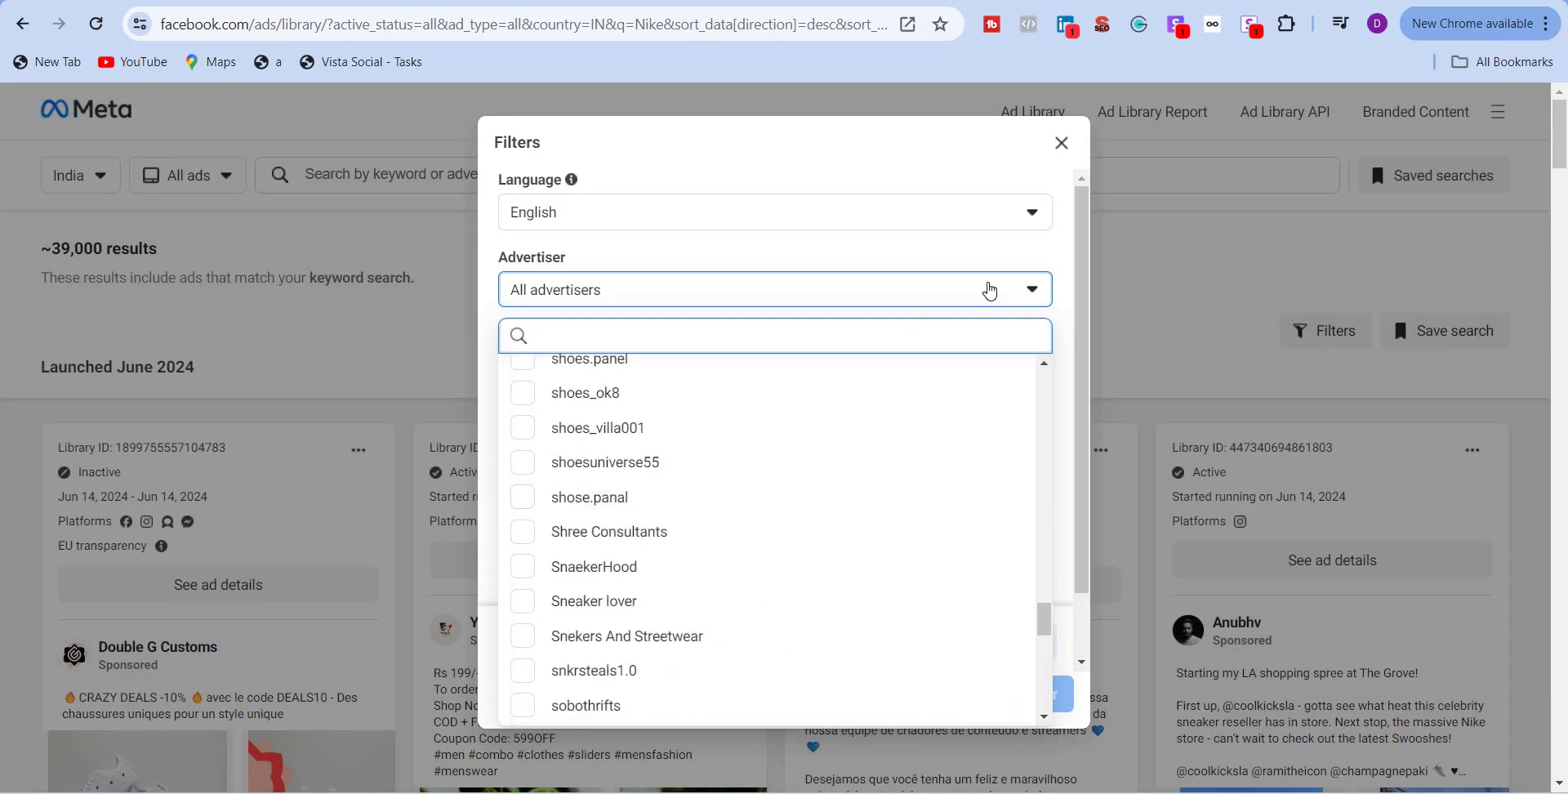
pyautogui.click(990, 291)
pyautogui.click(908, 366)
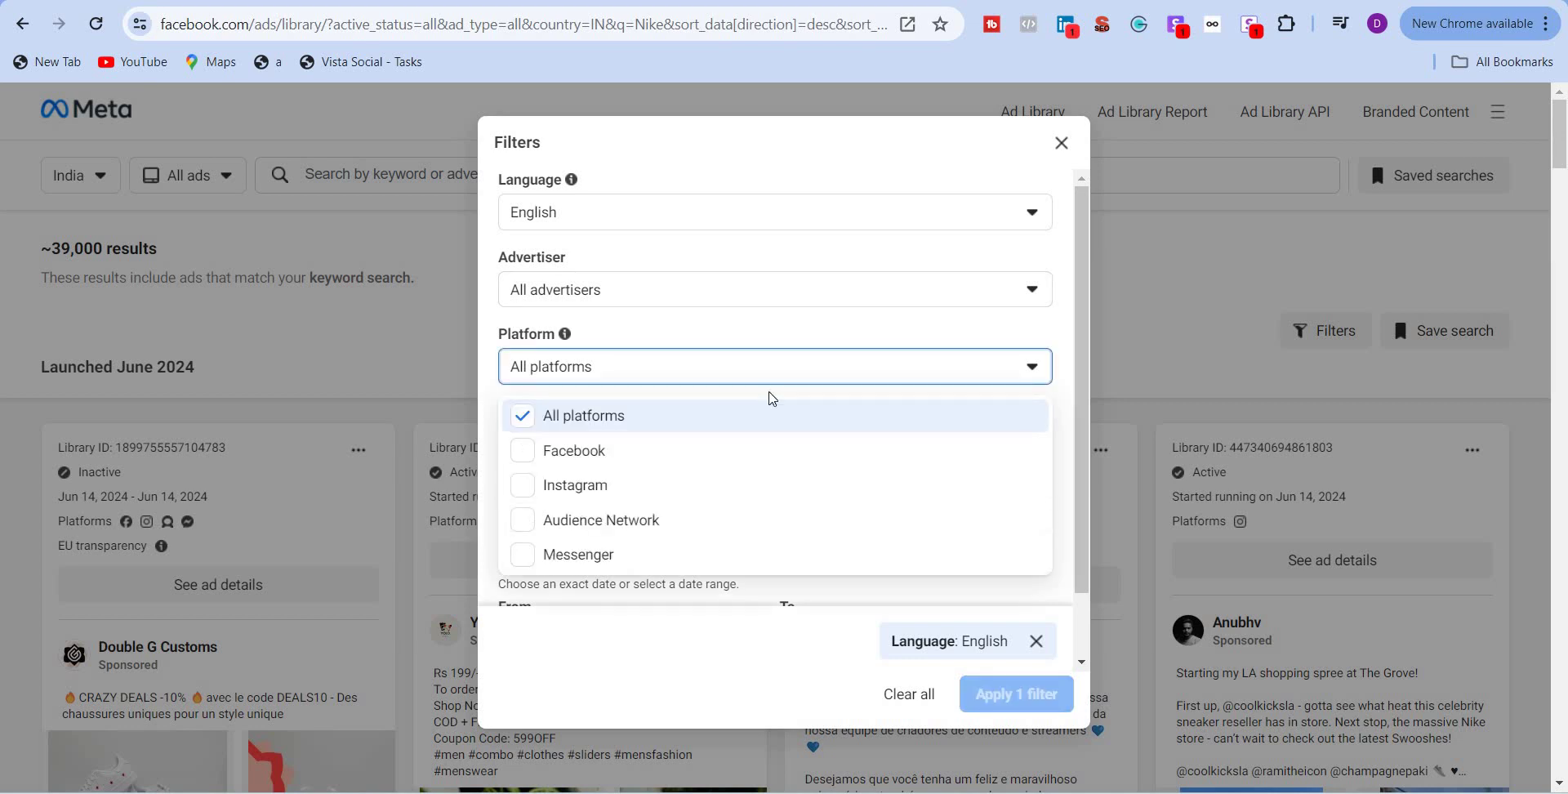
pyautogui.click(583, 491)
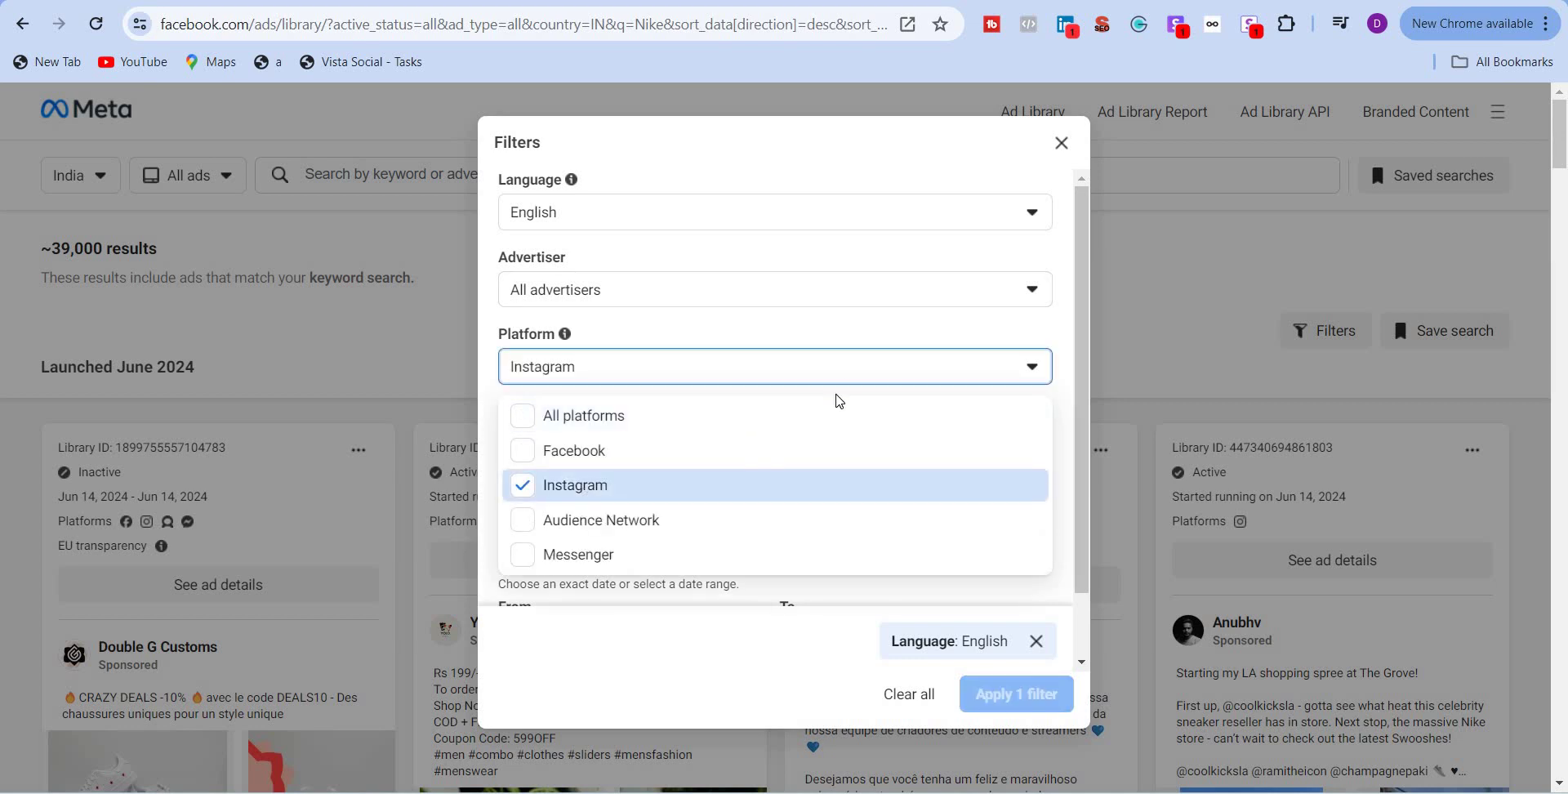
# Set the media type to Videos and the ad status to Inactive ads.
pyautogui.click(853, 368)
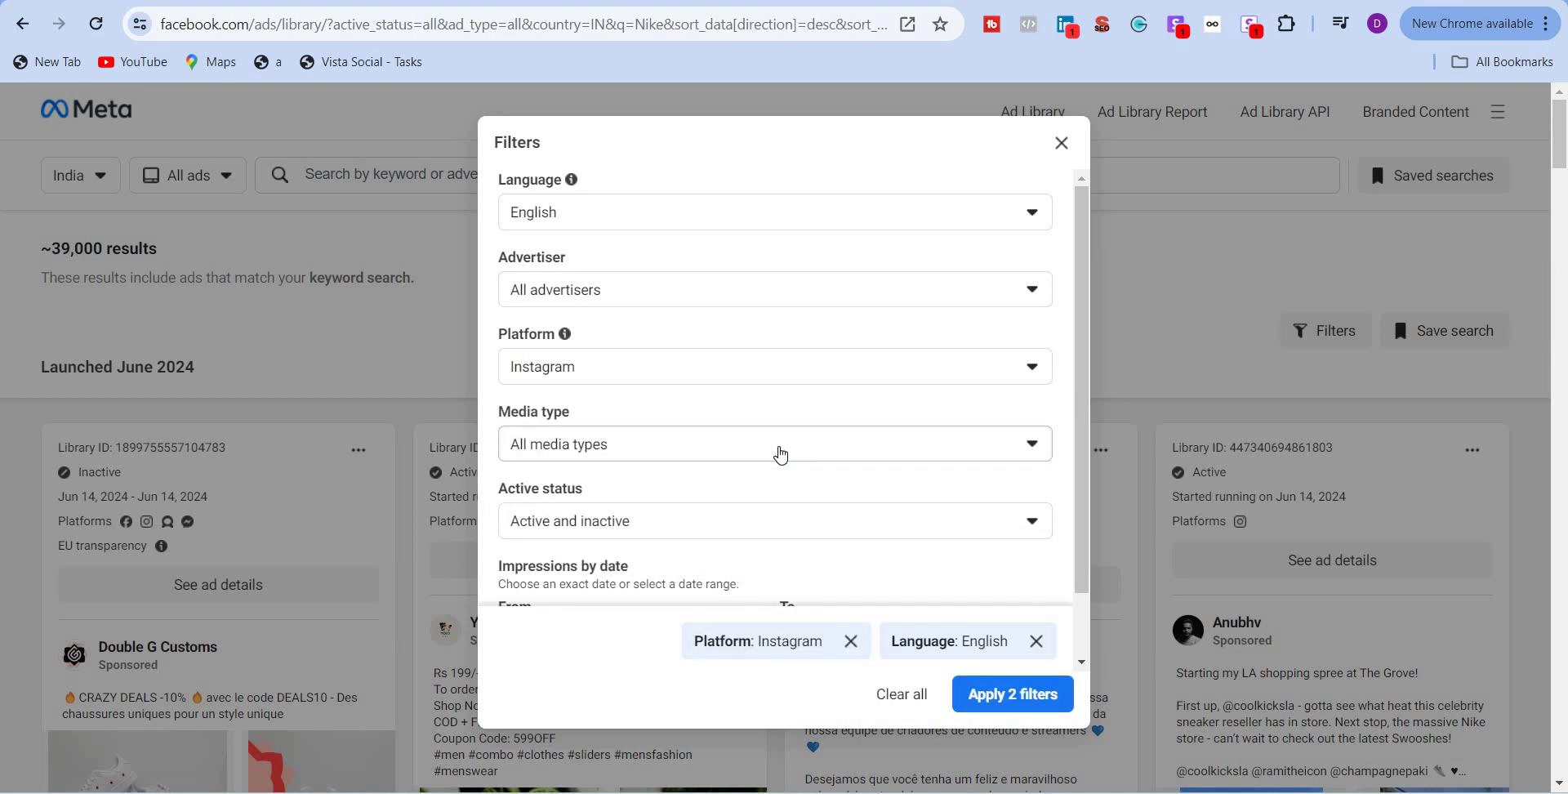
pyautogui.click(774, 452)
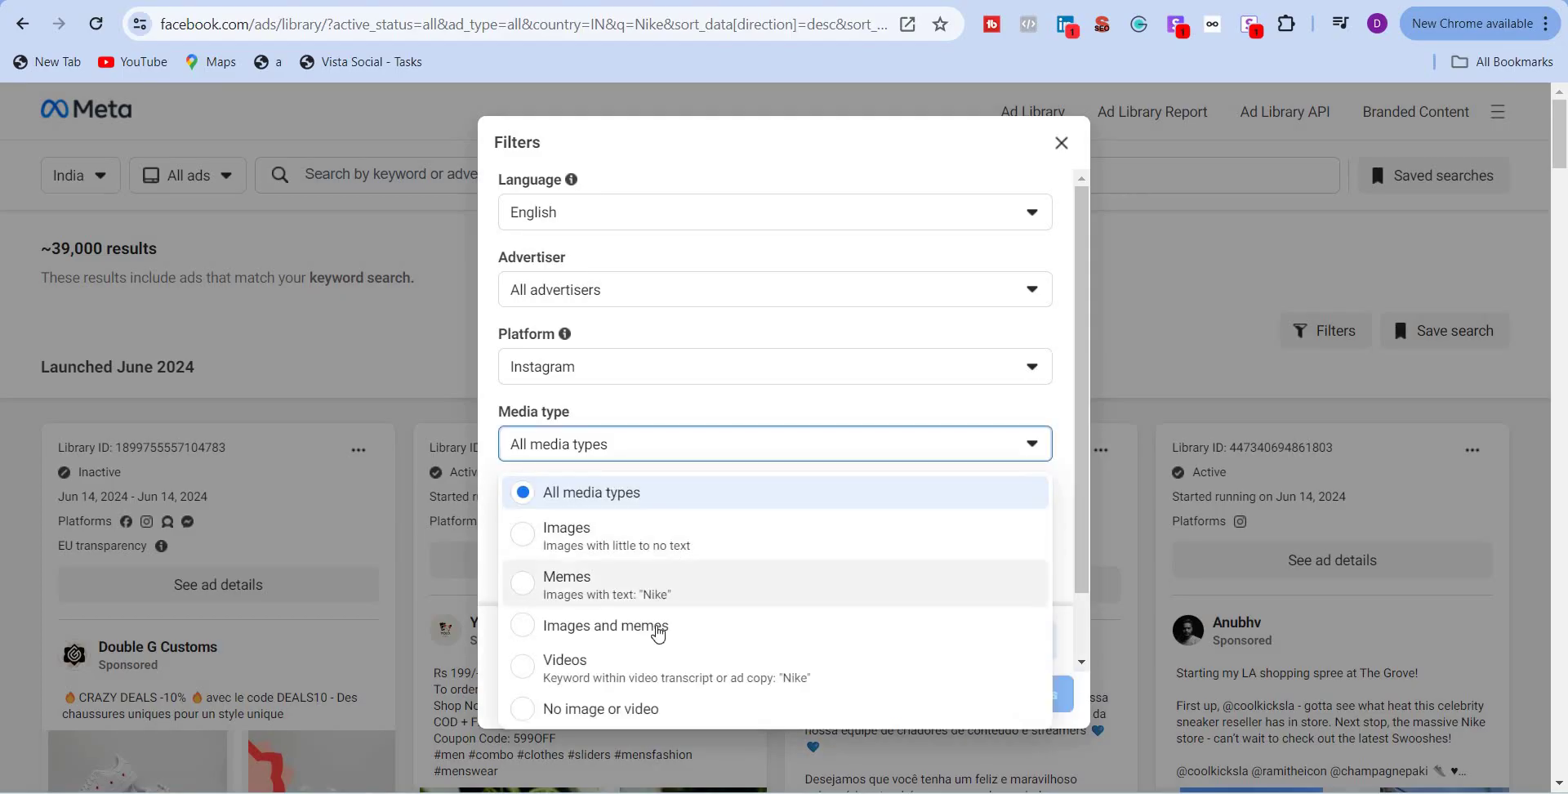
pyautogui.scroll(-3, 651, 588)
pyautogui.click(605, 663)
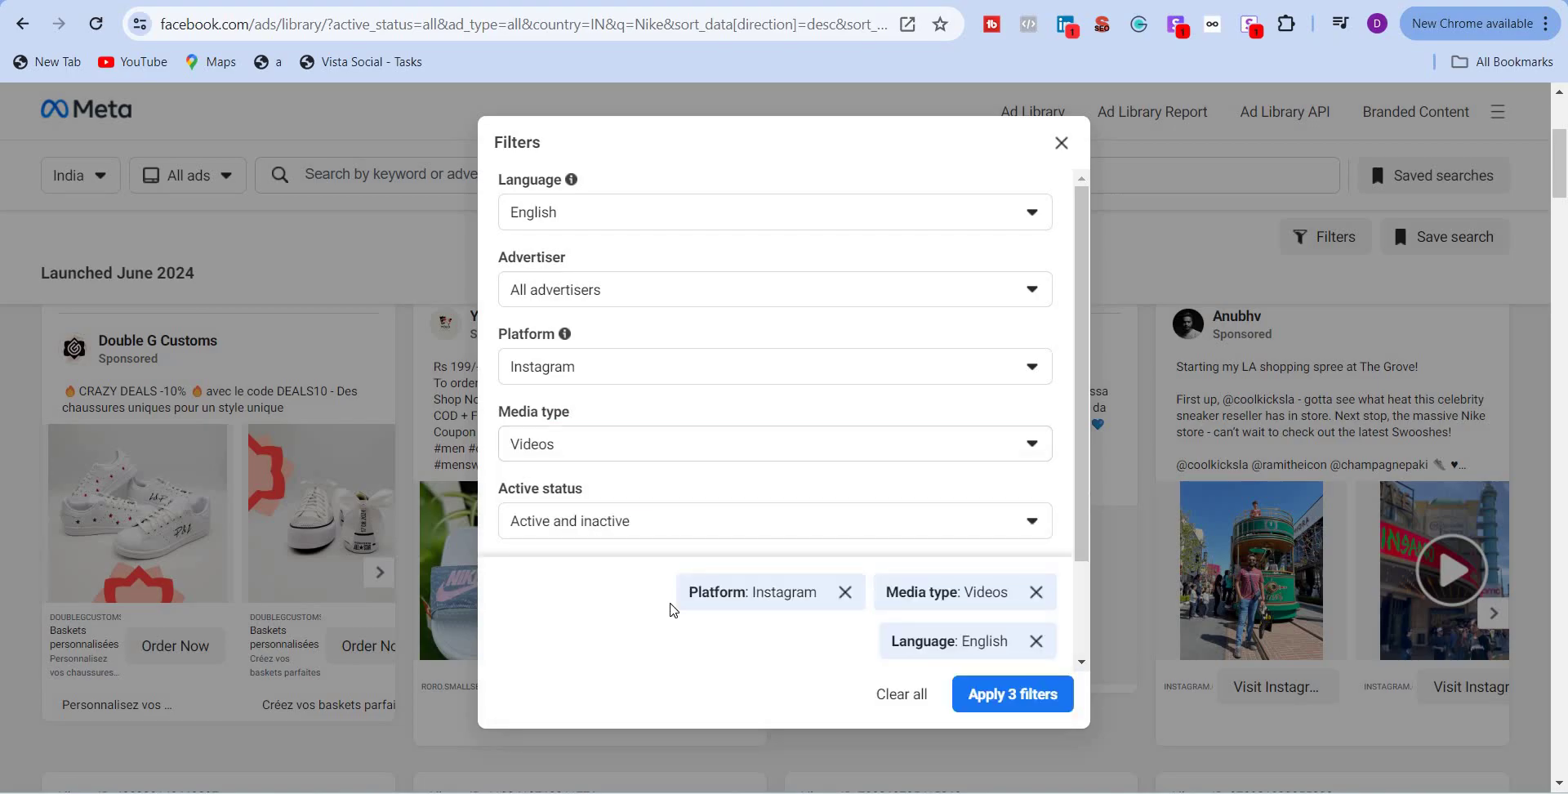
pyautogui.scroll(-1, 712, 418)
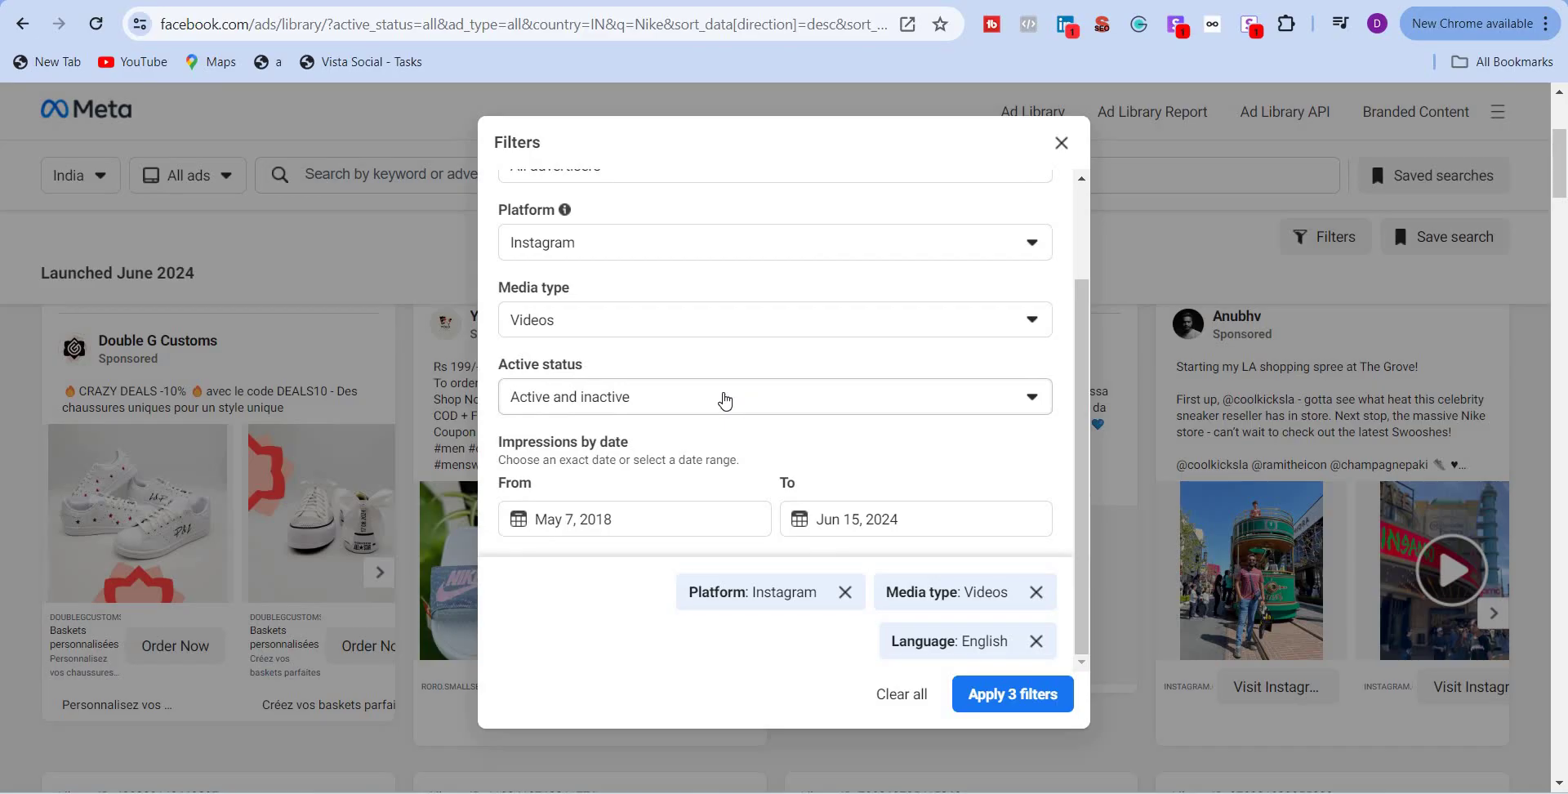
pyautogui.click(726, 398)
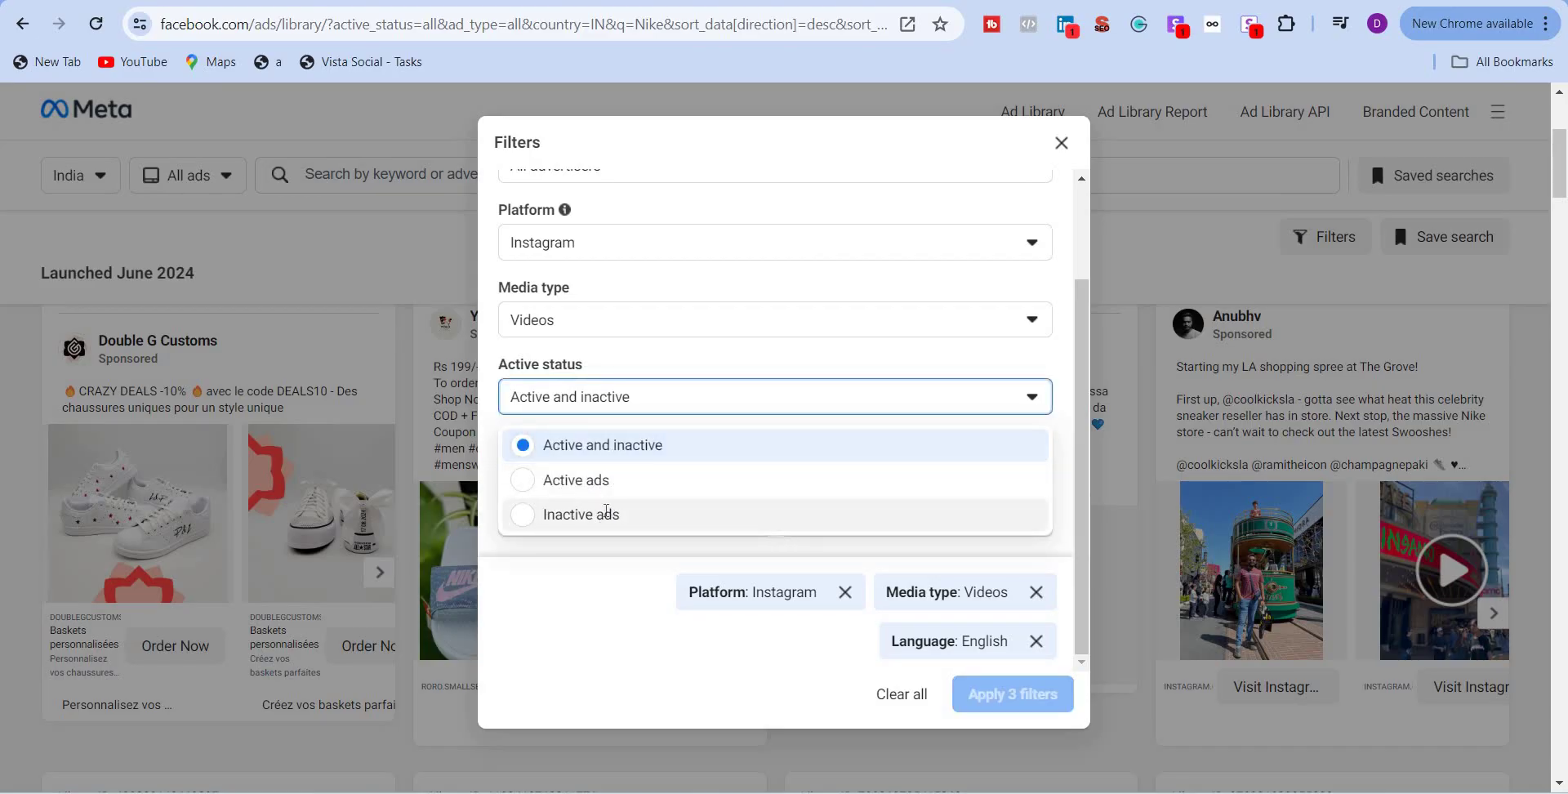
pyautogui.click(607, 514)
# Page the start-date calendar to June 2021.
pyautogui.click(636, 518)
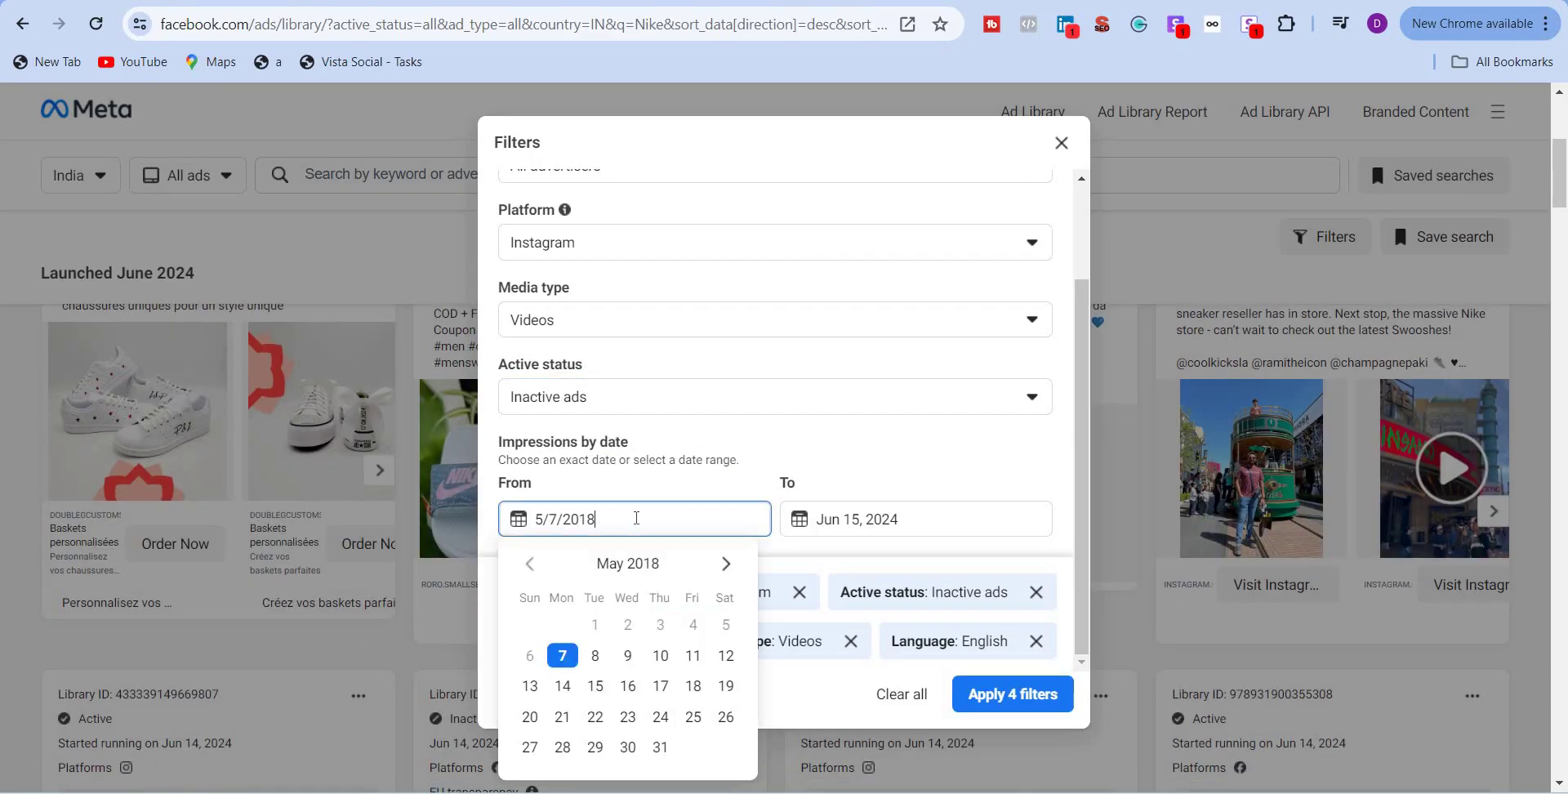
pyautogui.click(725, 563)
pyautogui.click(725, 563)
pyautogui.click(725, 563)
pyautogui.click(725, 563)
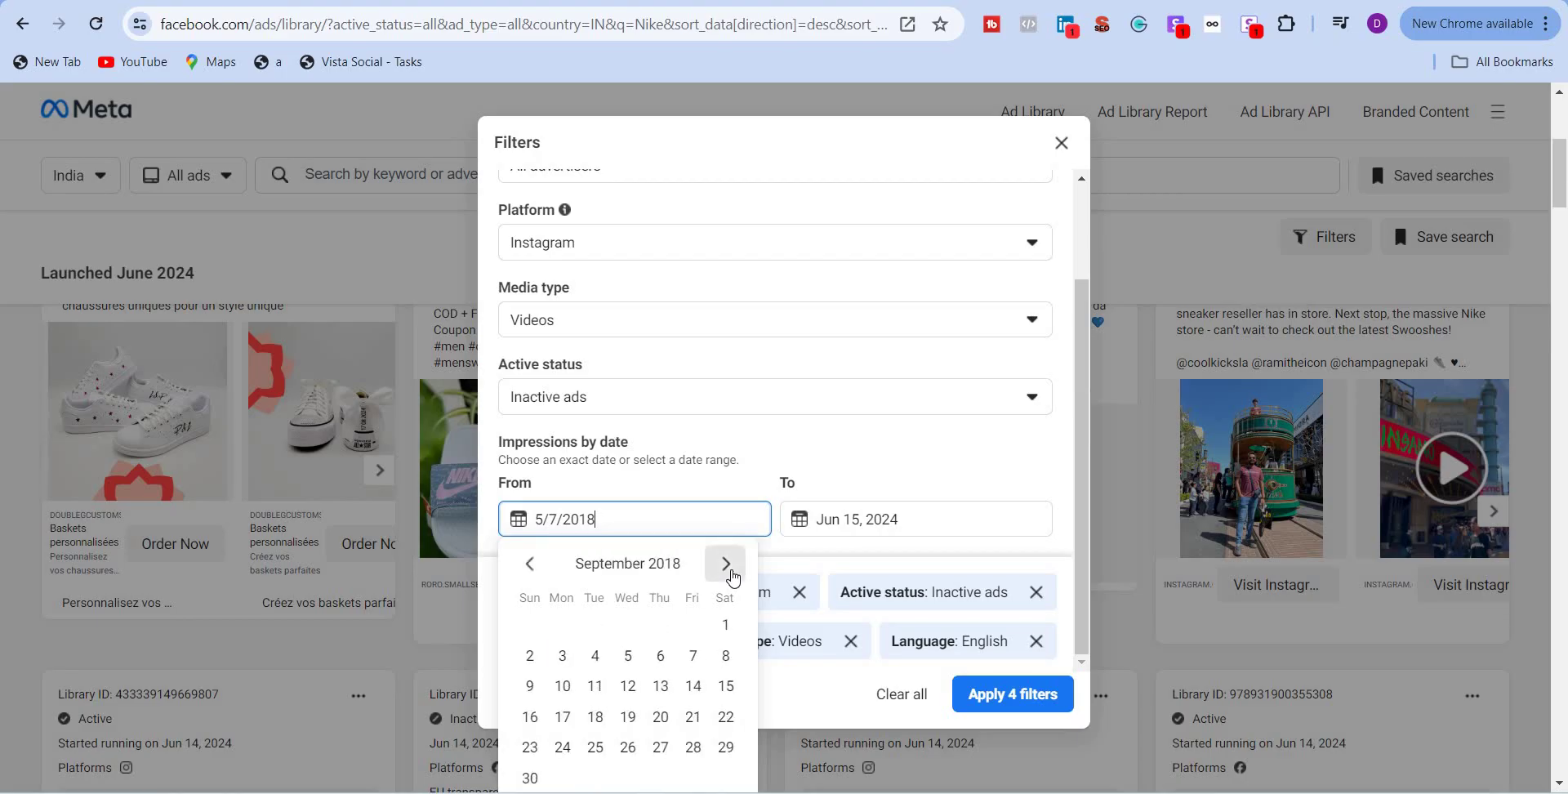
pyautogui.doubleClick(725, 563)
pyautogui.doubleClick(725, 563)
pyautogui.doubleClick(726, 563)
pyautogui.doubleClick(725, 564)
pyautogui.click(725, 563)
pyautogui.doubleClick(726, 564)
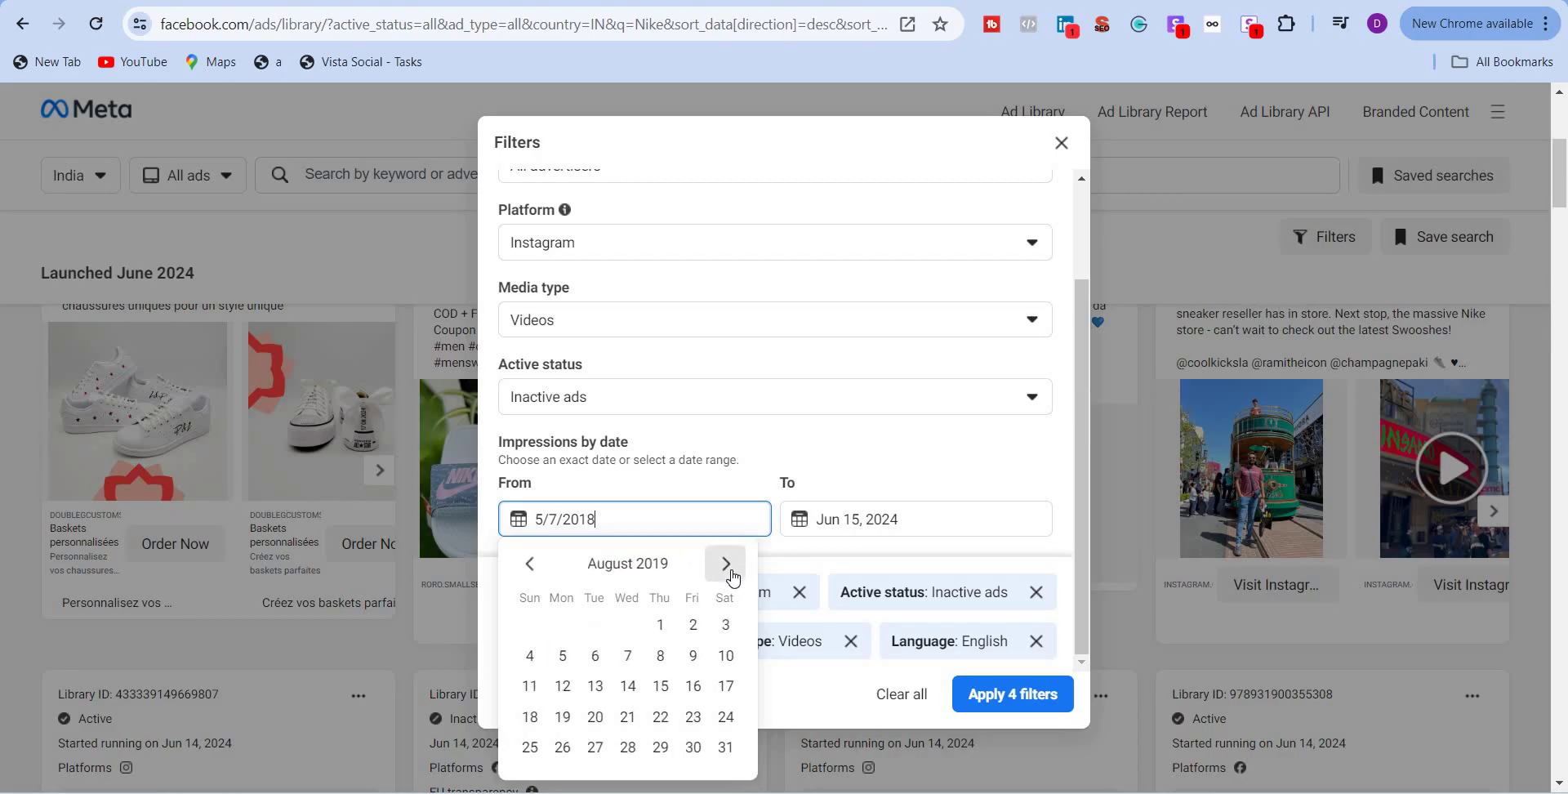
pyautogui.tripleClick(729, 569)
pyautogui.tripleClick(729, 570)
pyautogui.tripleClick(729, 570)
pyautogui.tripleClick(730, 570)
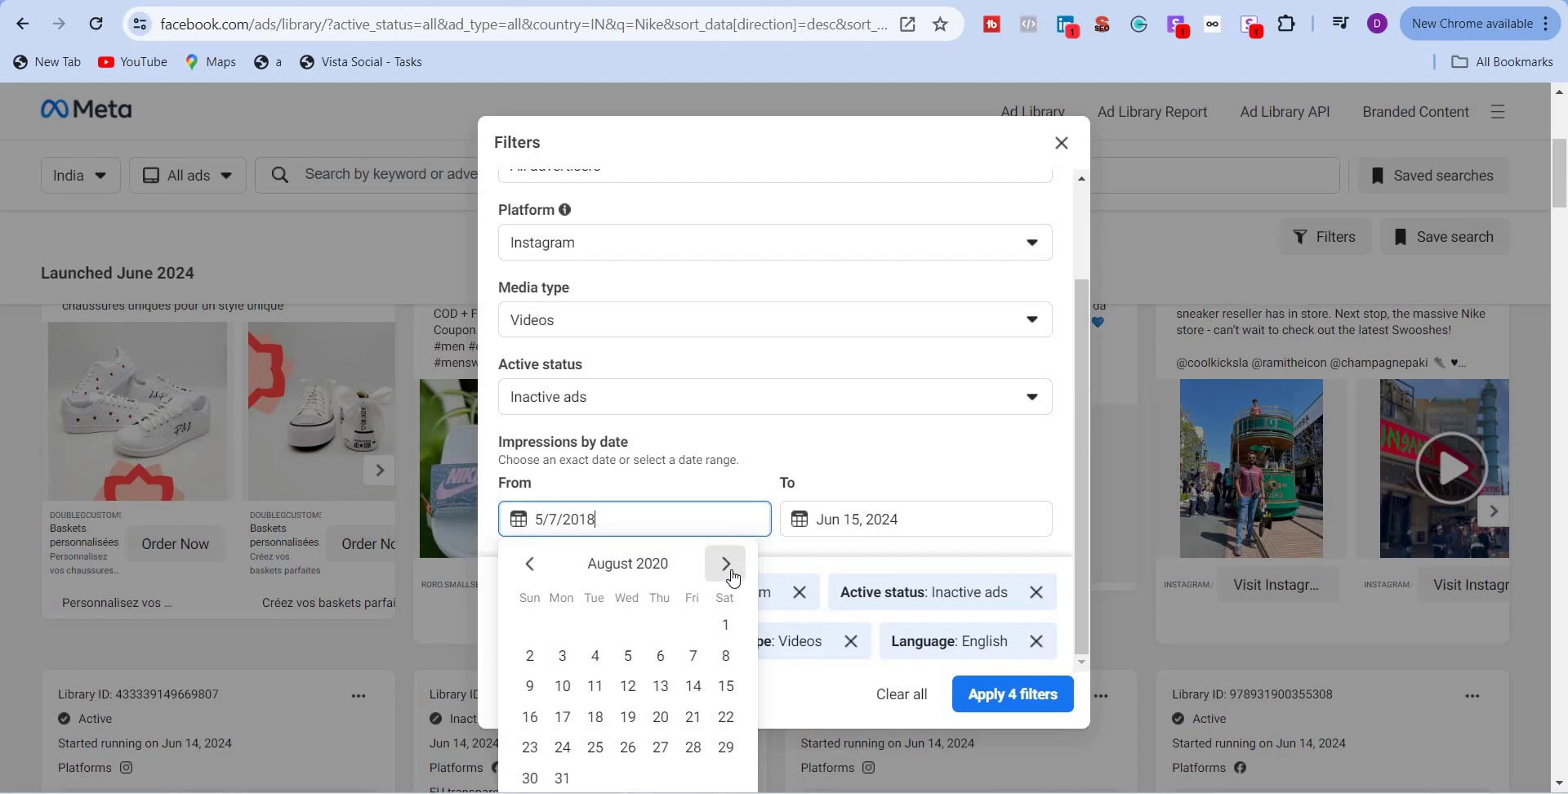
pyautogui.tripleClick(729, 569)
pyautogui.tripleClick(729, 570)
pyautogui.tripleClick(729, 569)
pyautogui.click(730, 569)
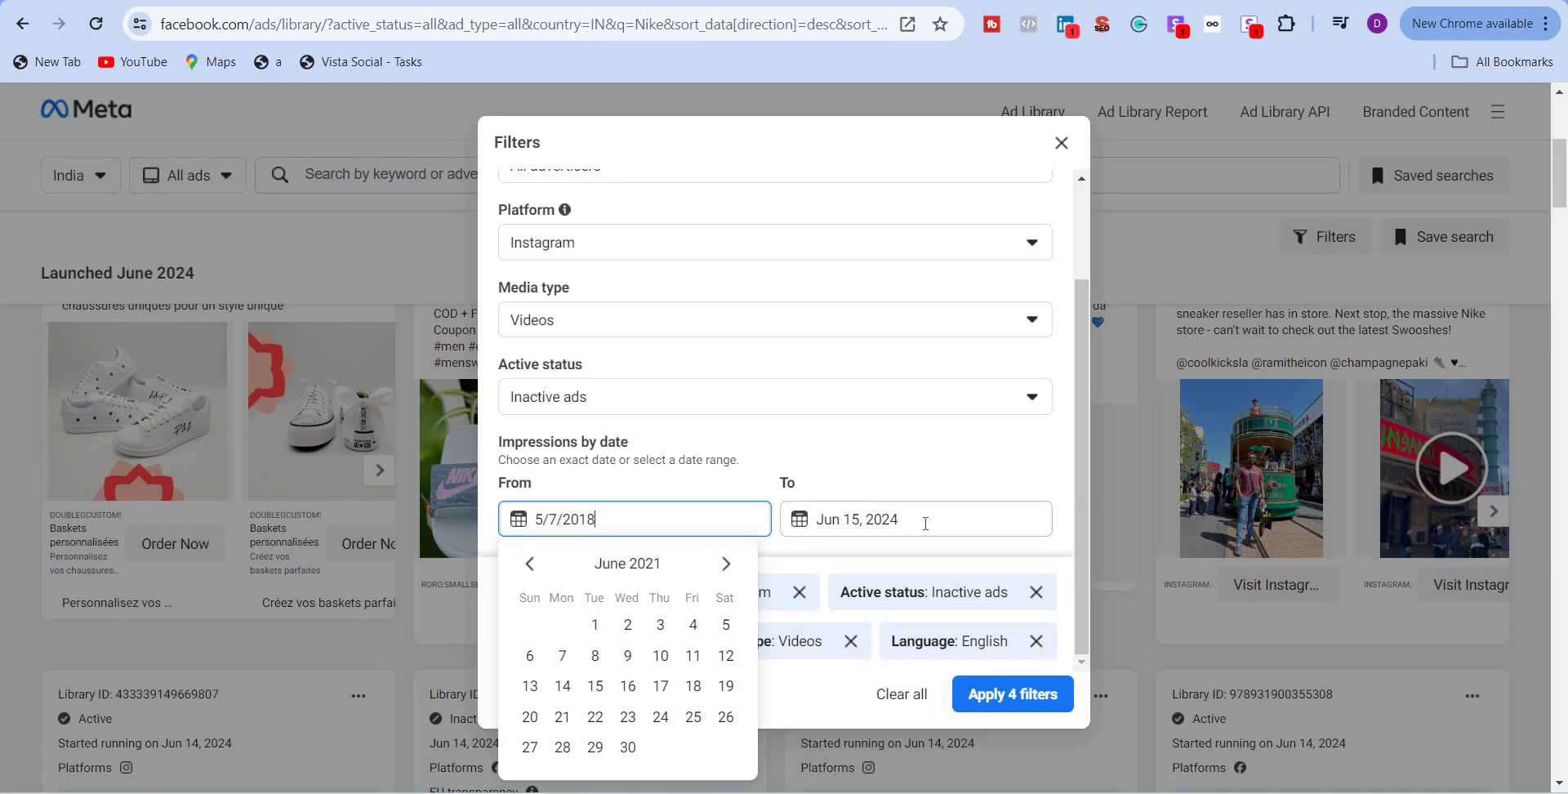
# Set the end date to Dec 31, 2021.
pyautogui.click(925, 524)
pyautogui.press('Escape')
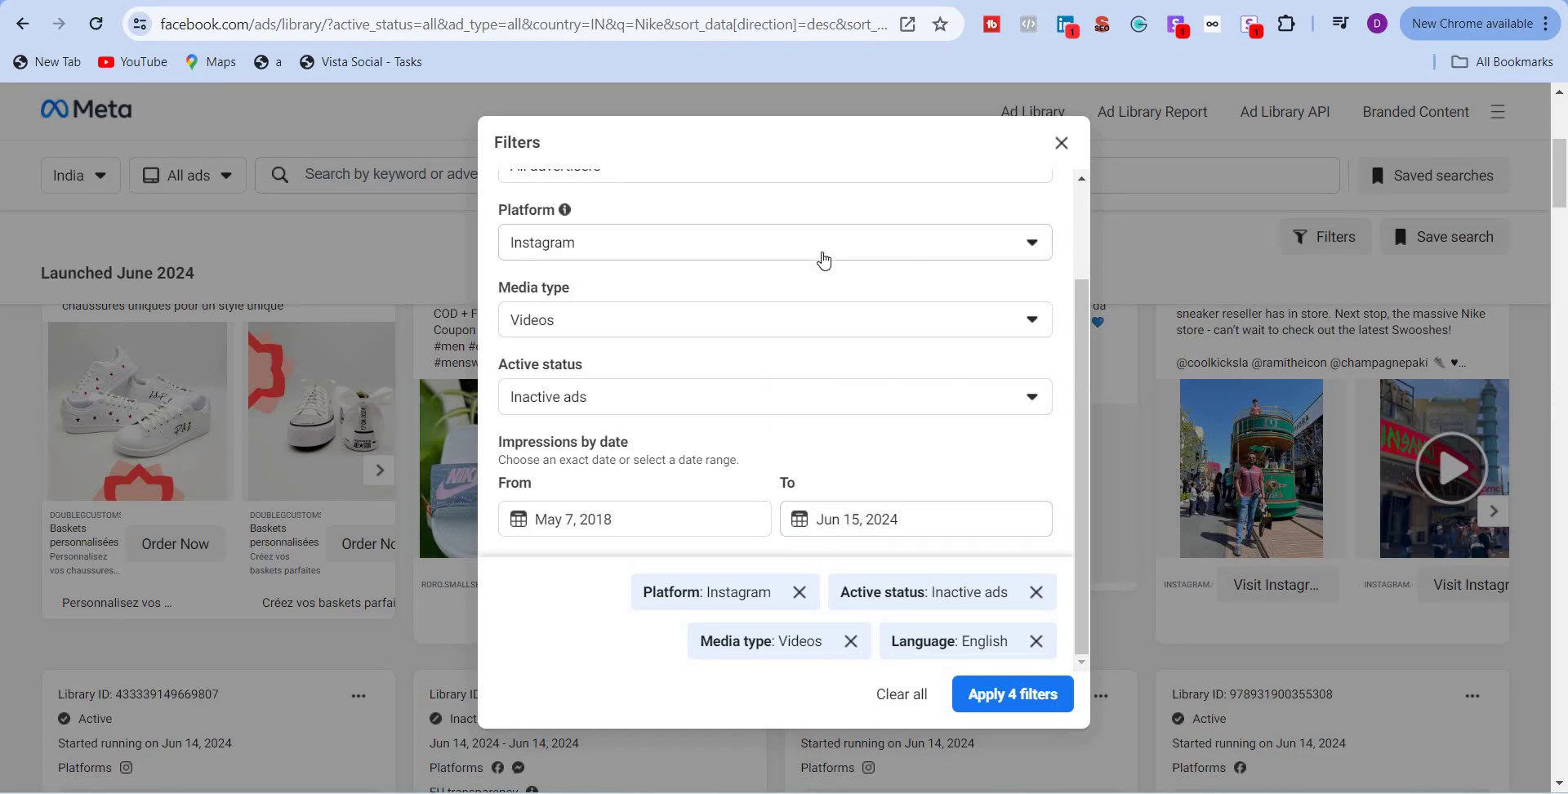
pyautogui.click(825, 260)
pyautogui.click(918, 507)
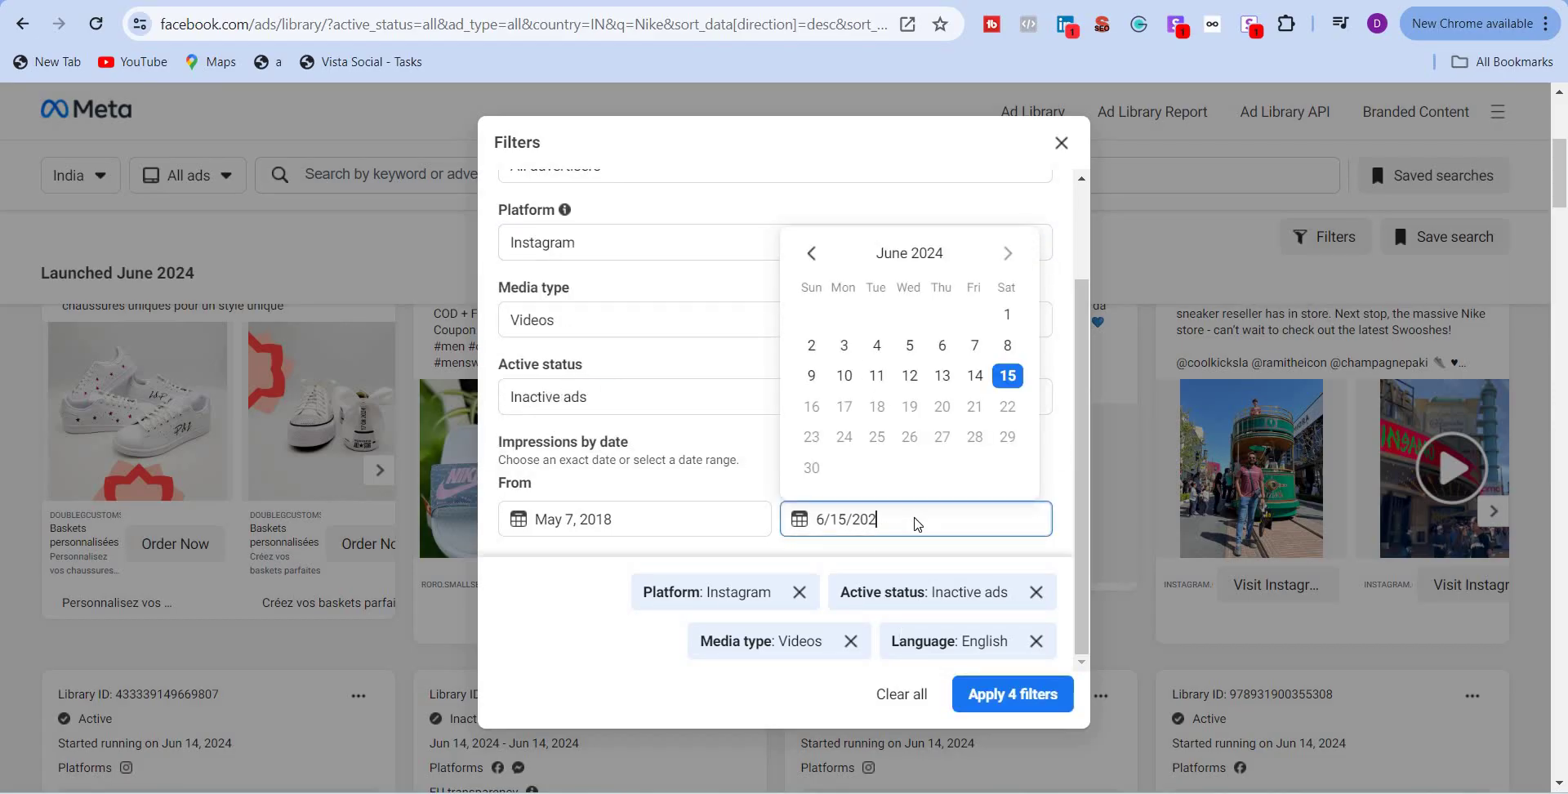
pyautogui.write('1')
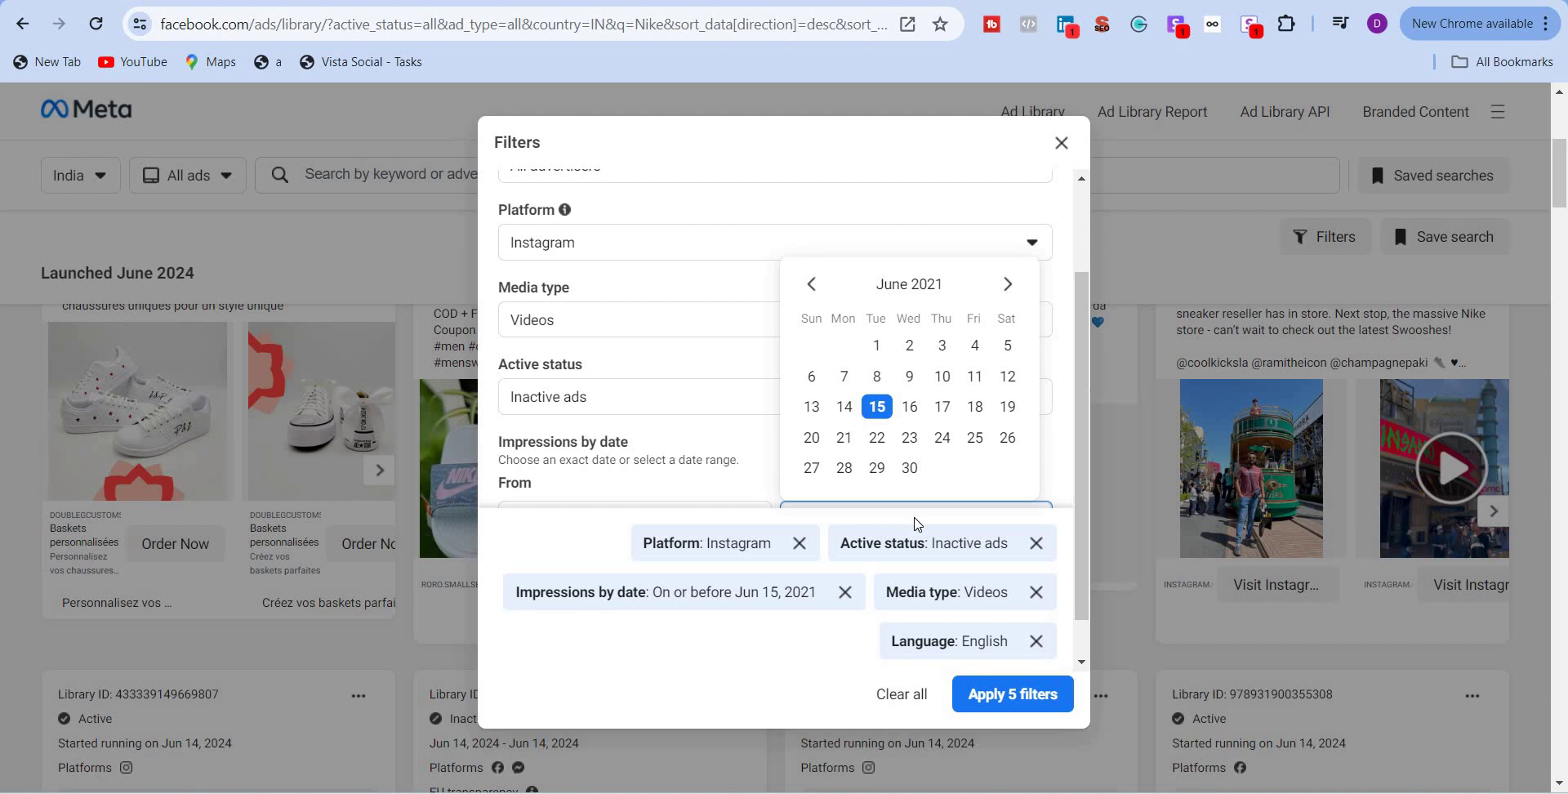
pyautogui.click(1009, 284)
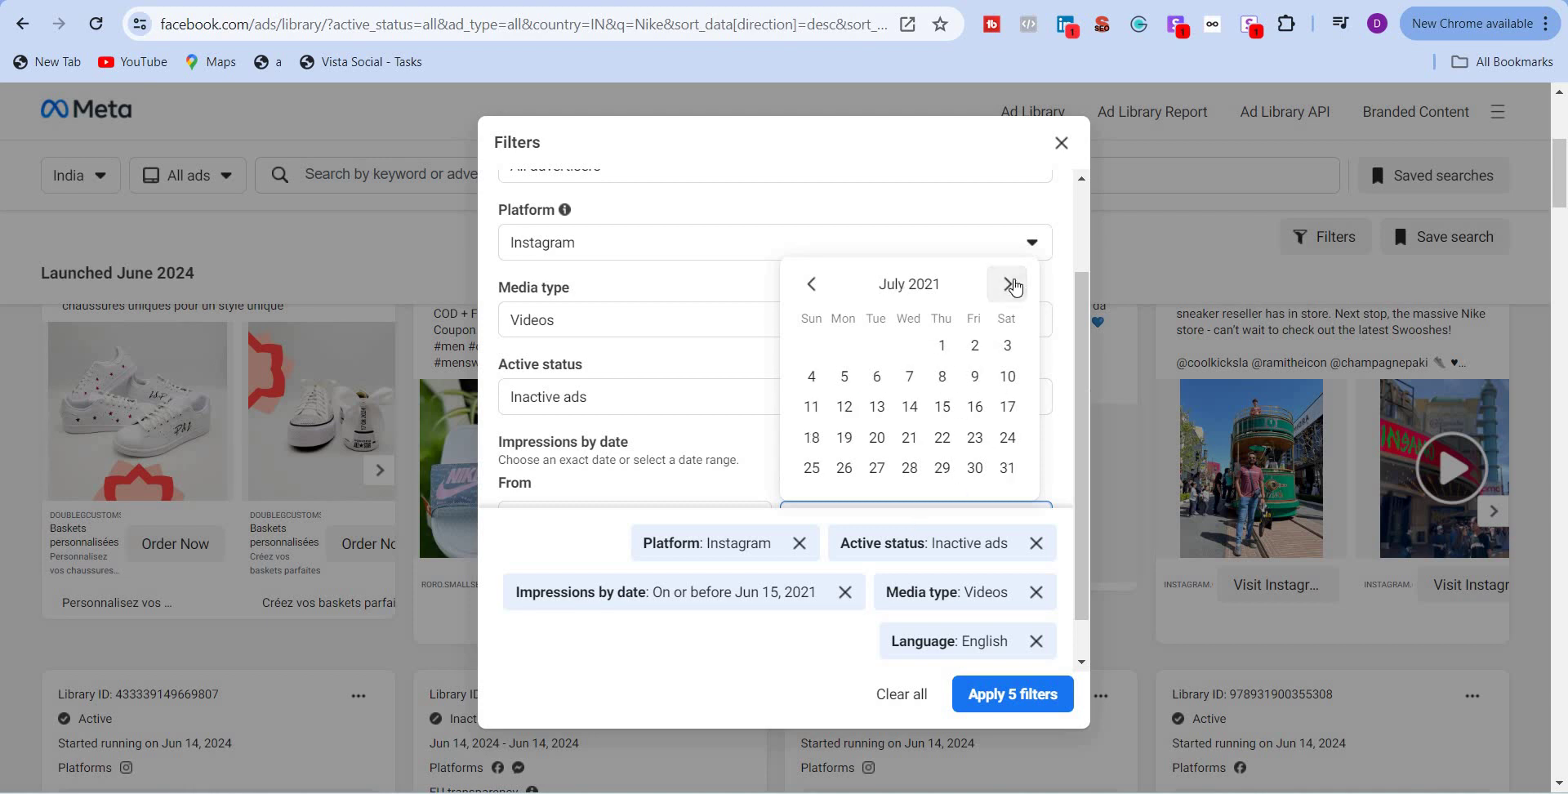
pyautogui.click(1009, 285)
pyautogui.click(1009, 284)
pyautogui.click(1009, 284)
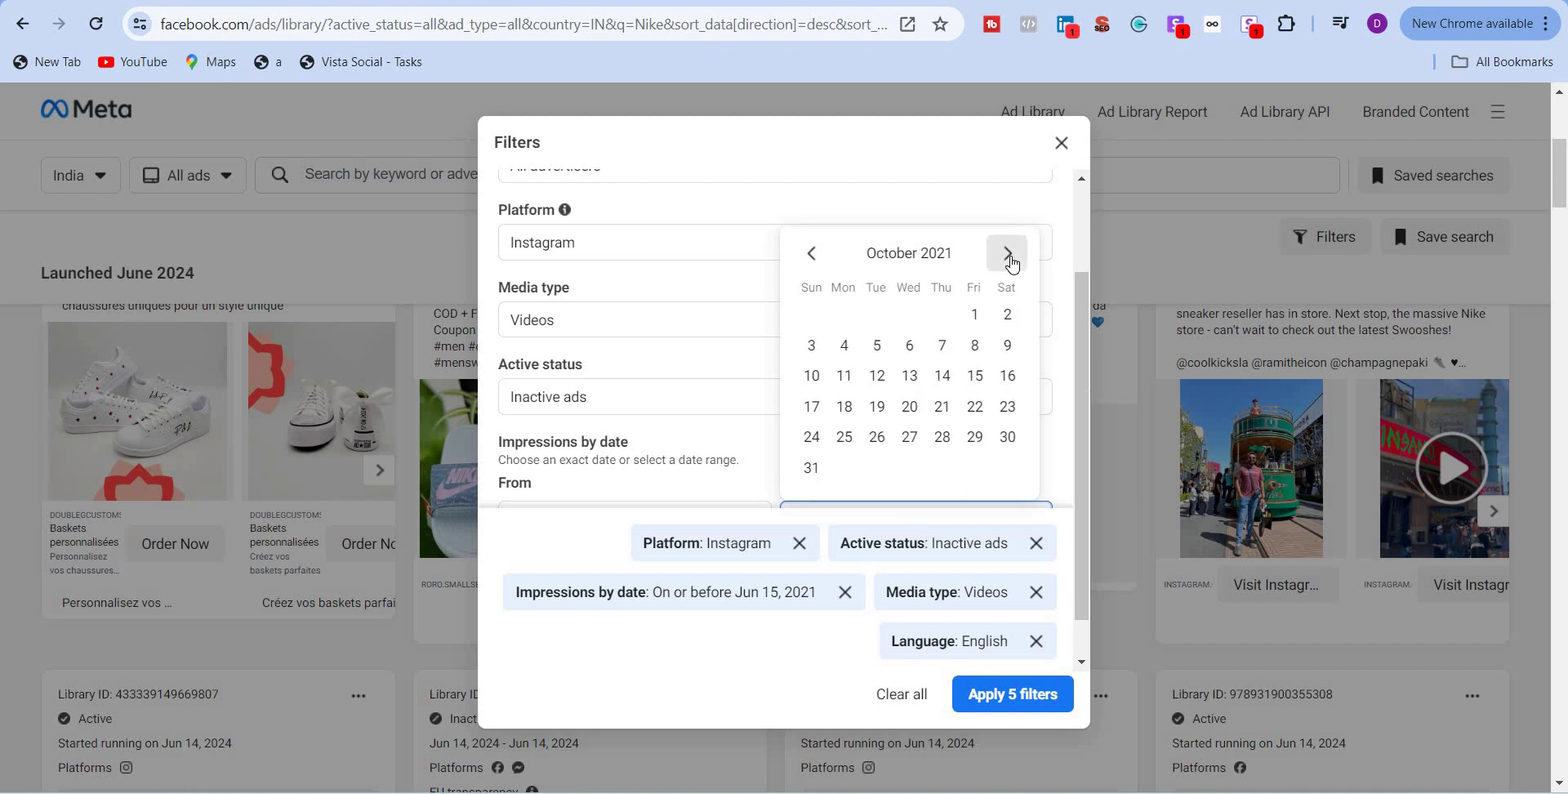
pyautogui.click(1009, 255)
pyautogui.click(1007, 284)
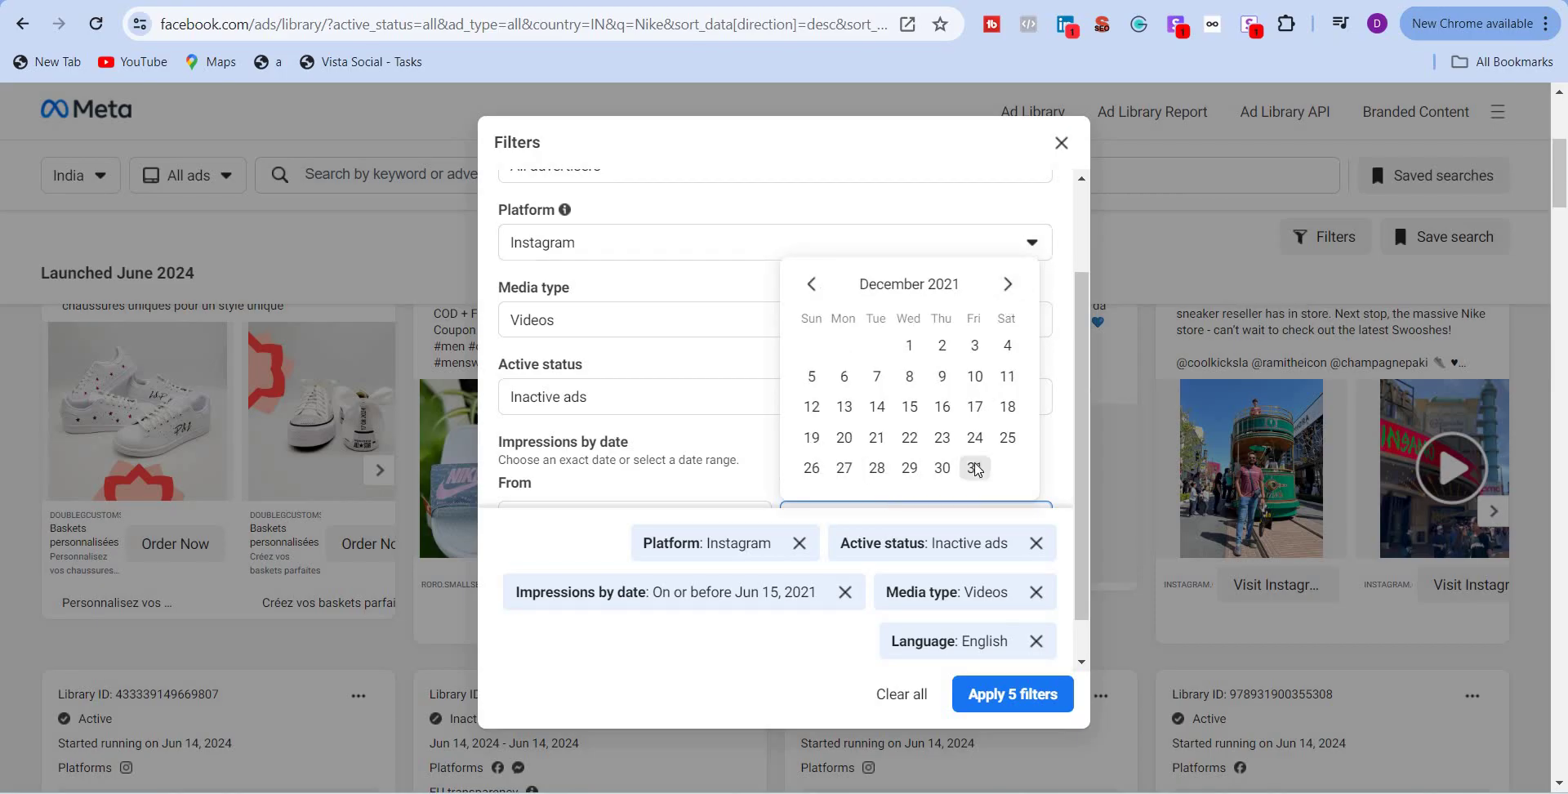
pyautogui.click(975, 468)
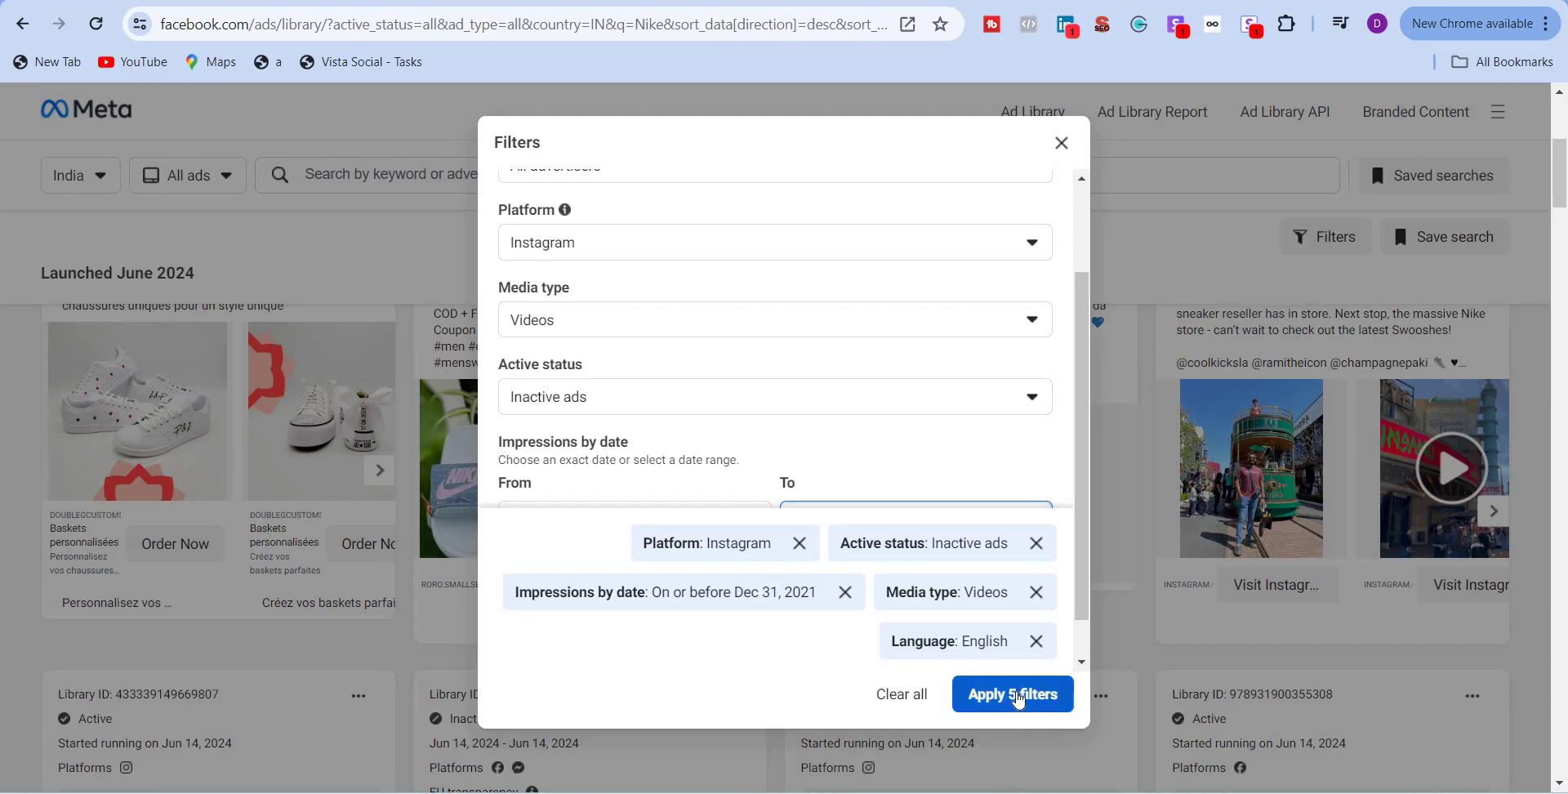
# Apply the five filters and scroll through the roughly 3 matching Nike ads.
pyautogui.click(1013, 694)
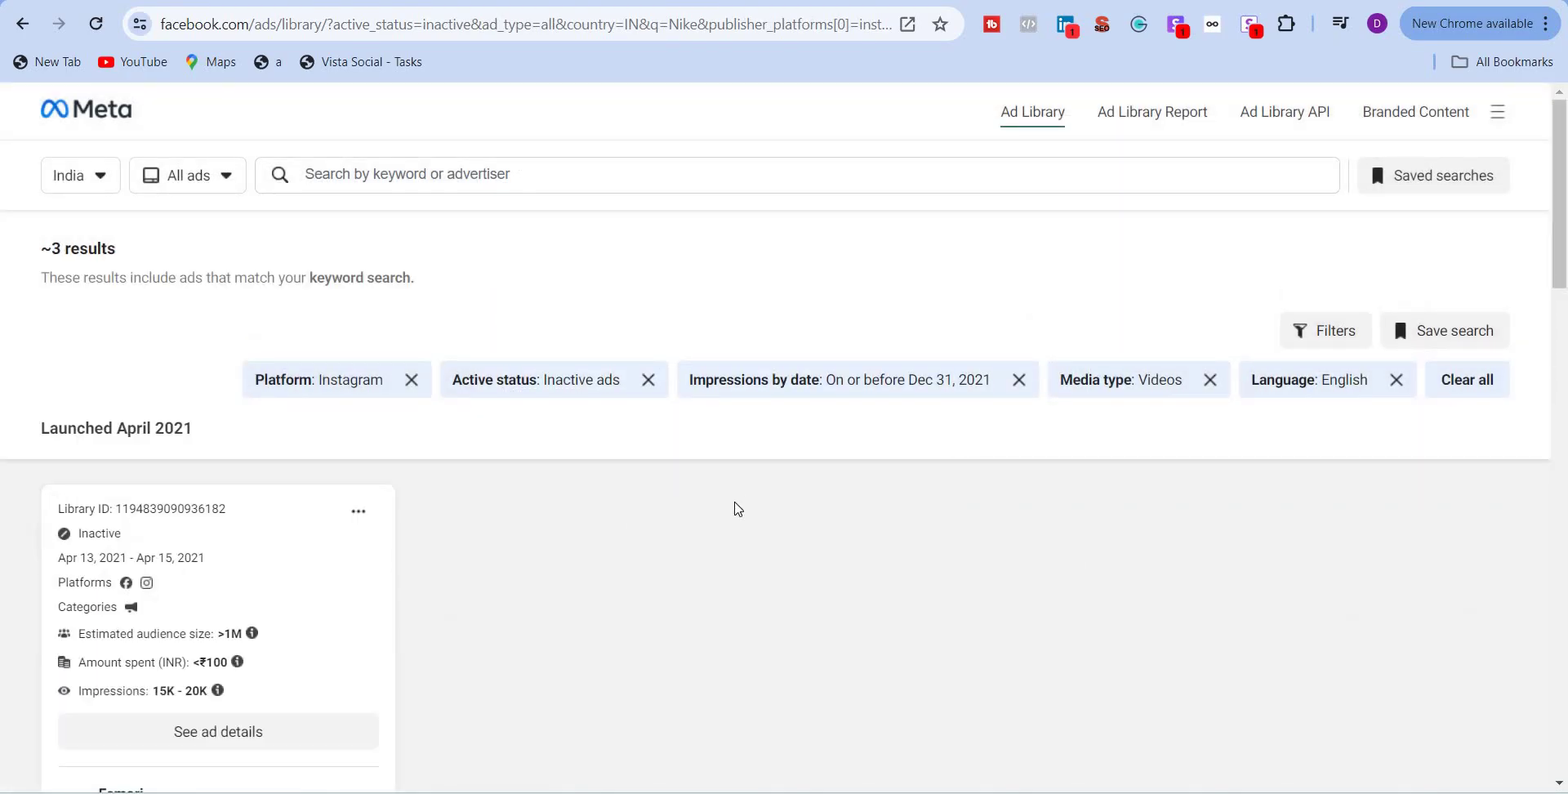
pyautogui.scroll(-3, 646, 532)
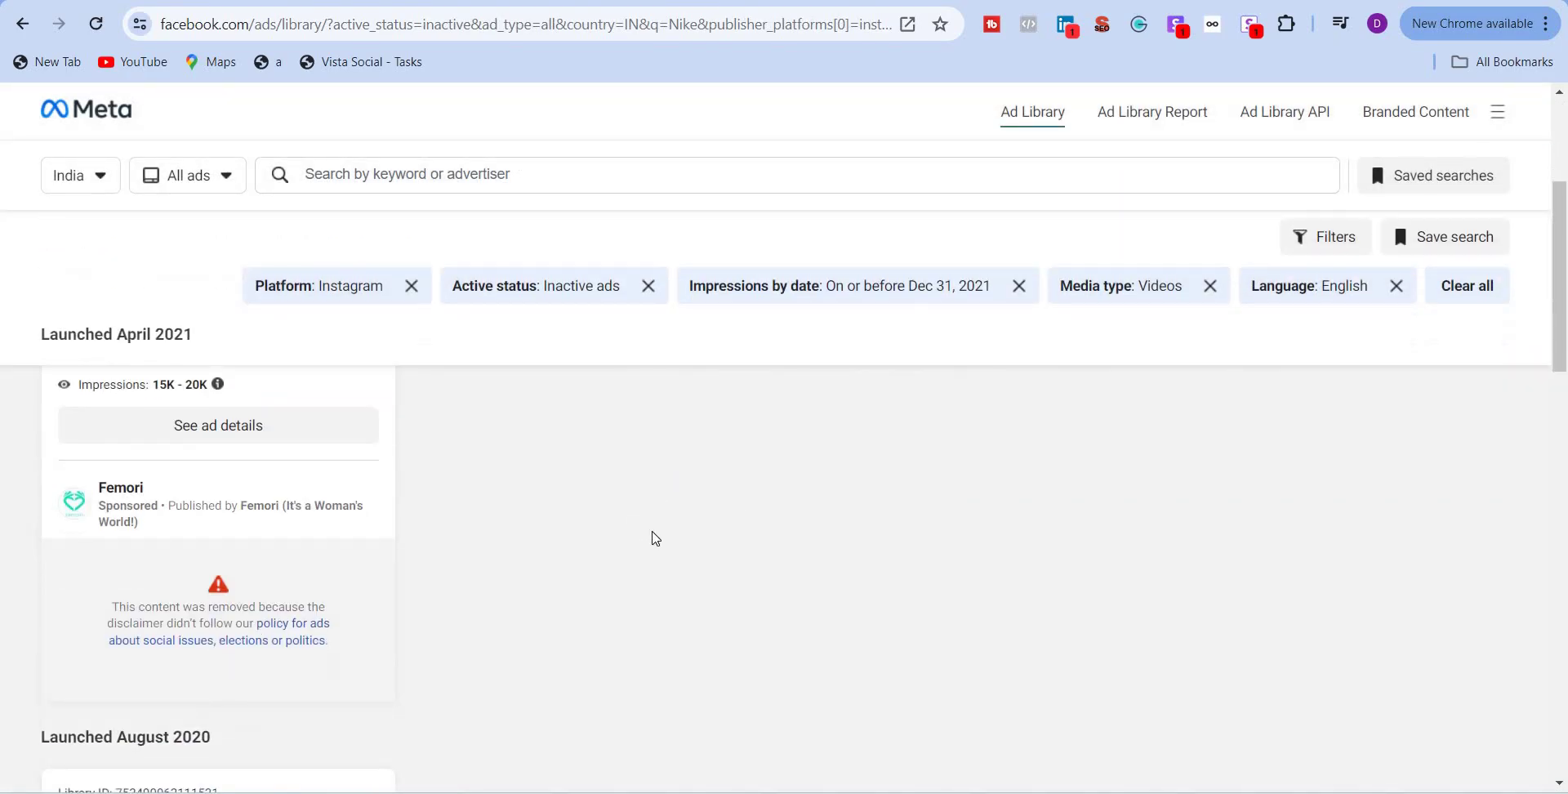
pyautogui.scroll(-10, 654, 537)
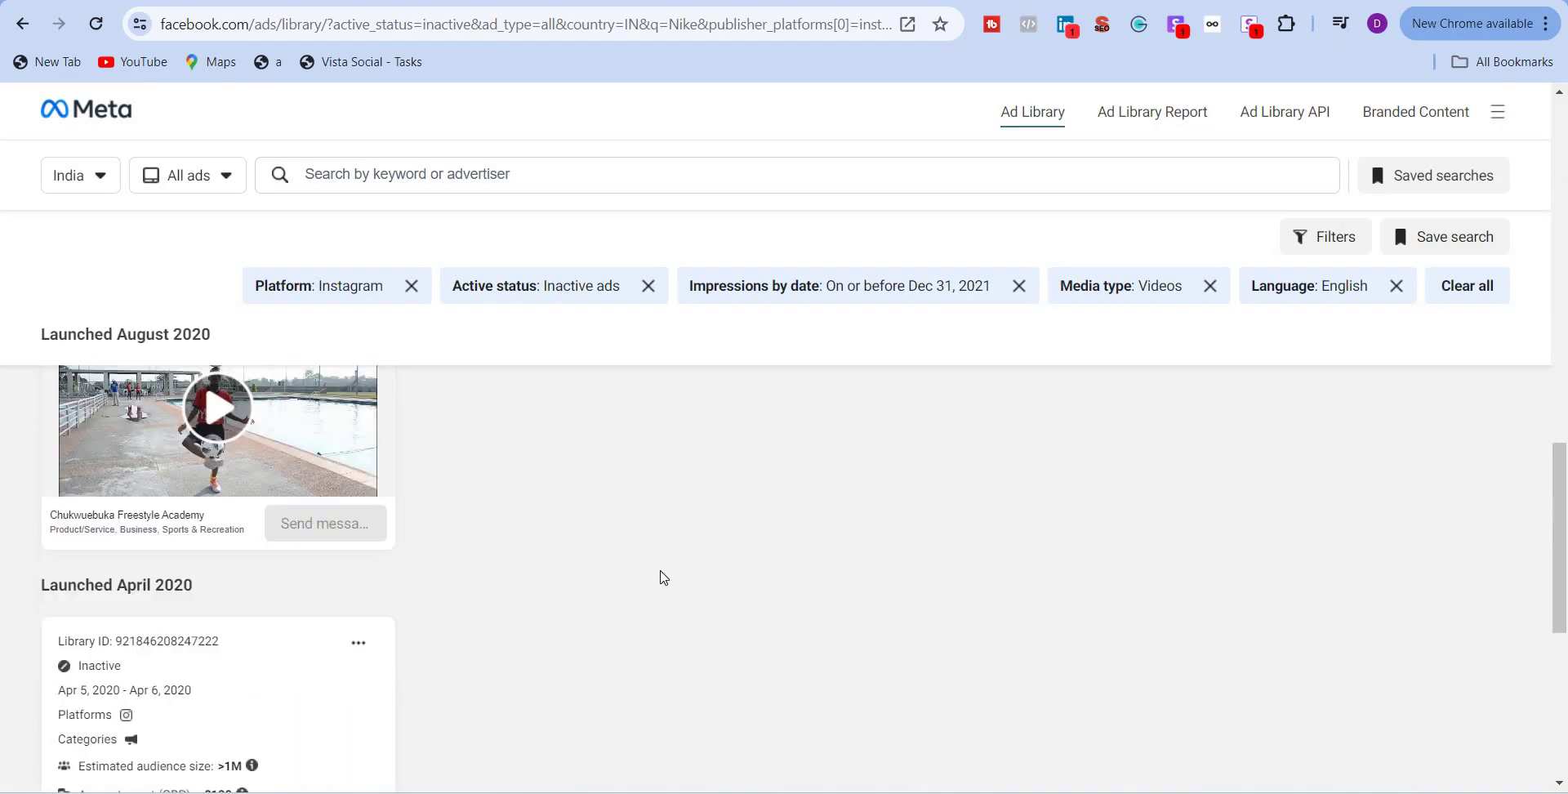
pyautogui.scroll(-4, 663, 577)
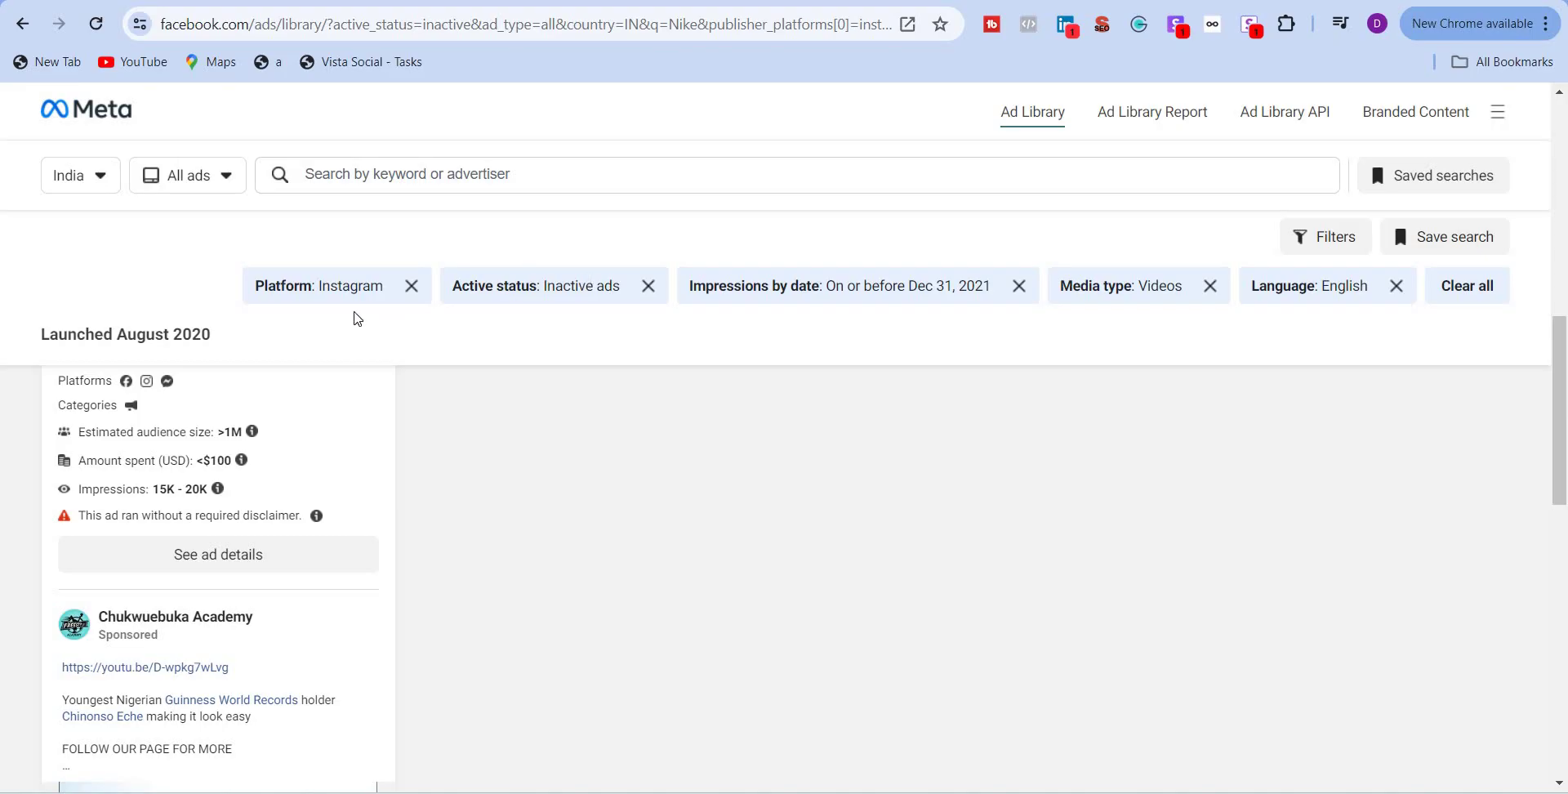
pyautogui.scroll(10, 292, 651)
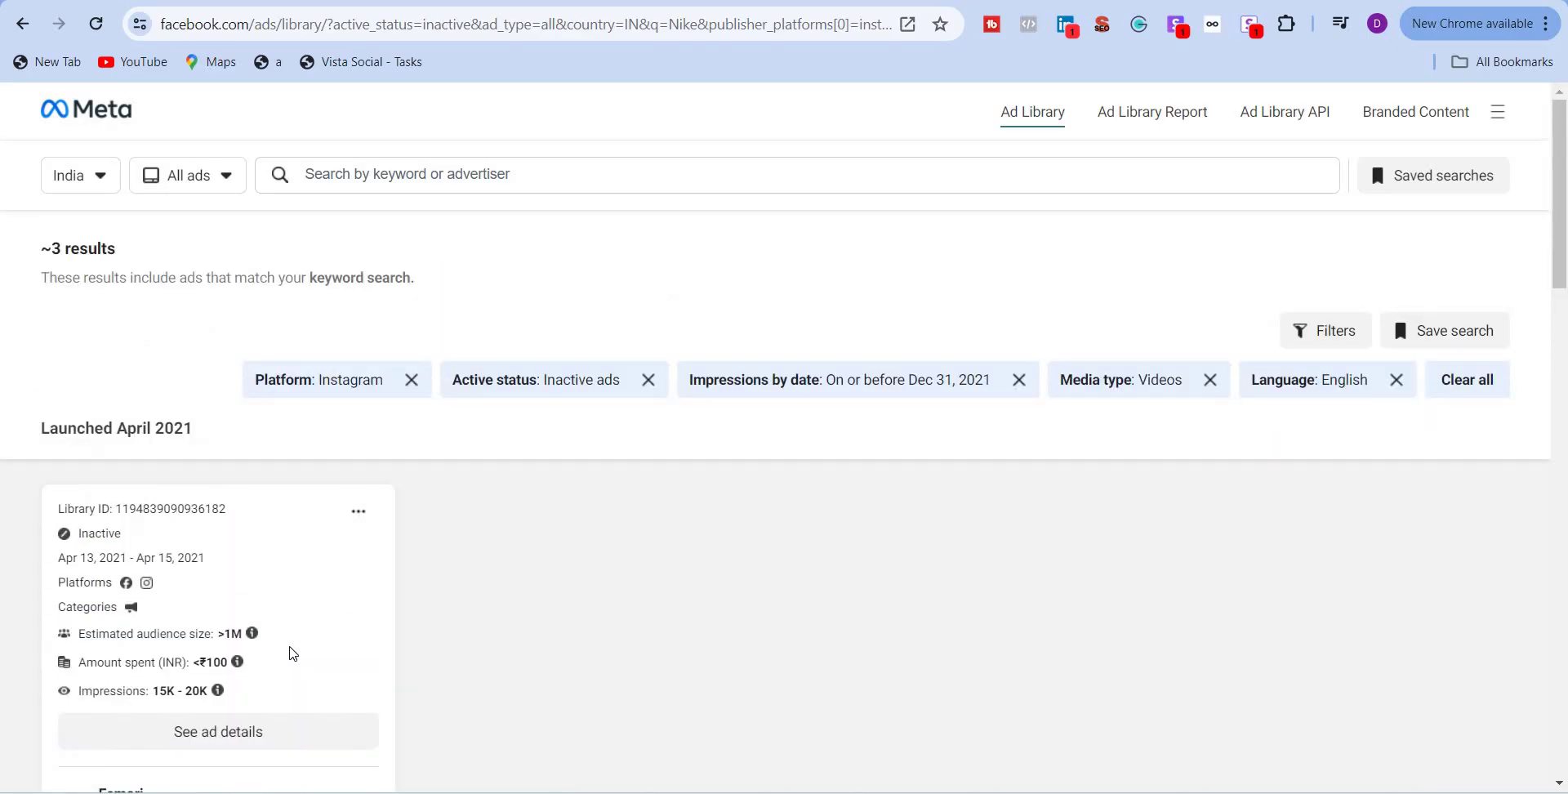
pyautogui.scroll(-10, 292, 653)
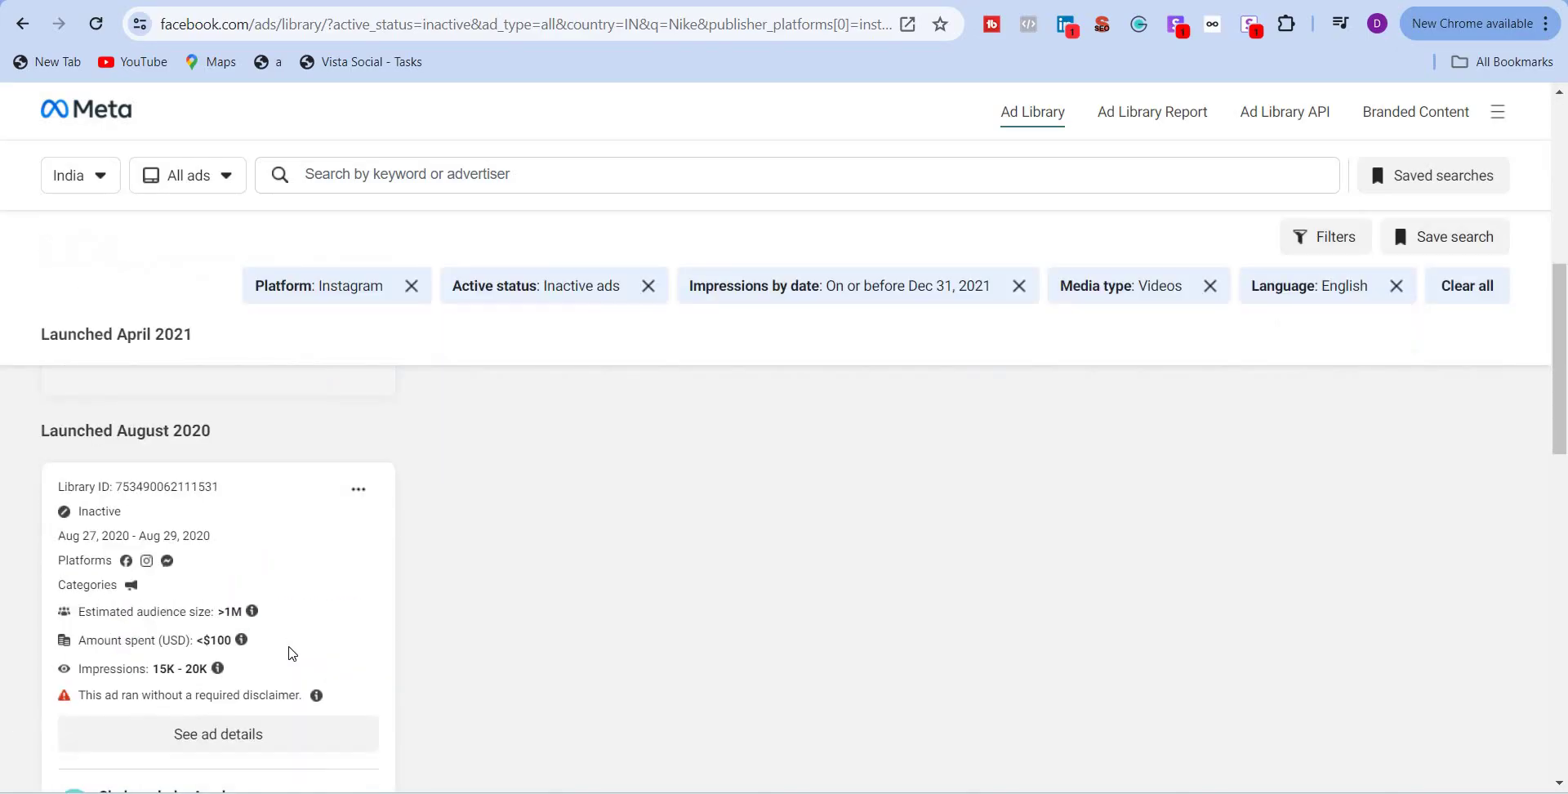
pyautogui.scroll(10, 298, 620)
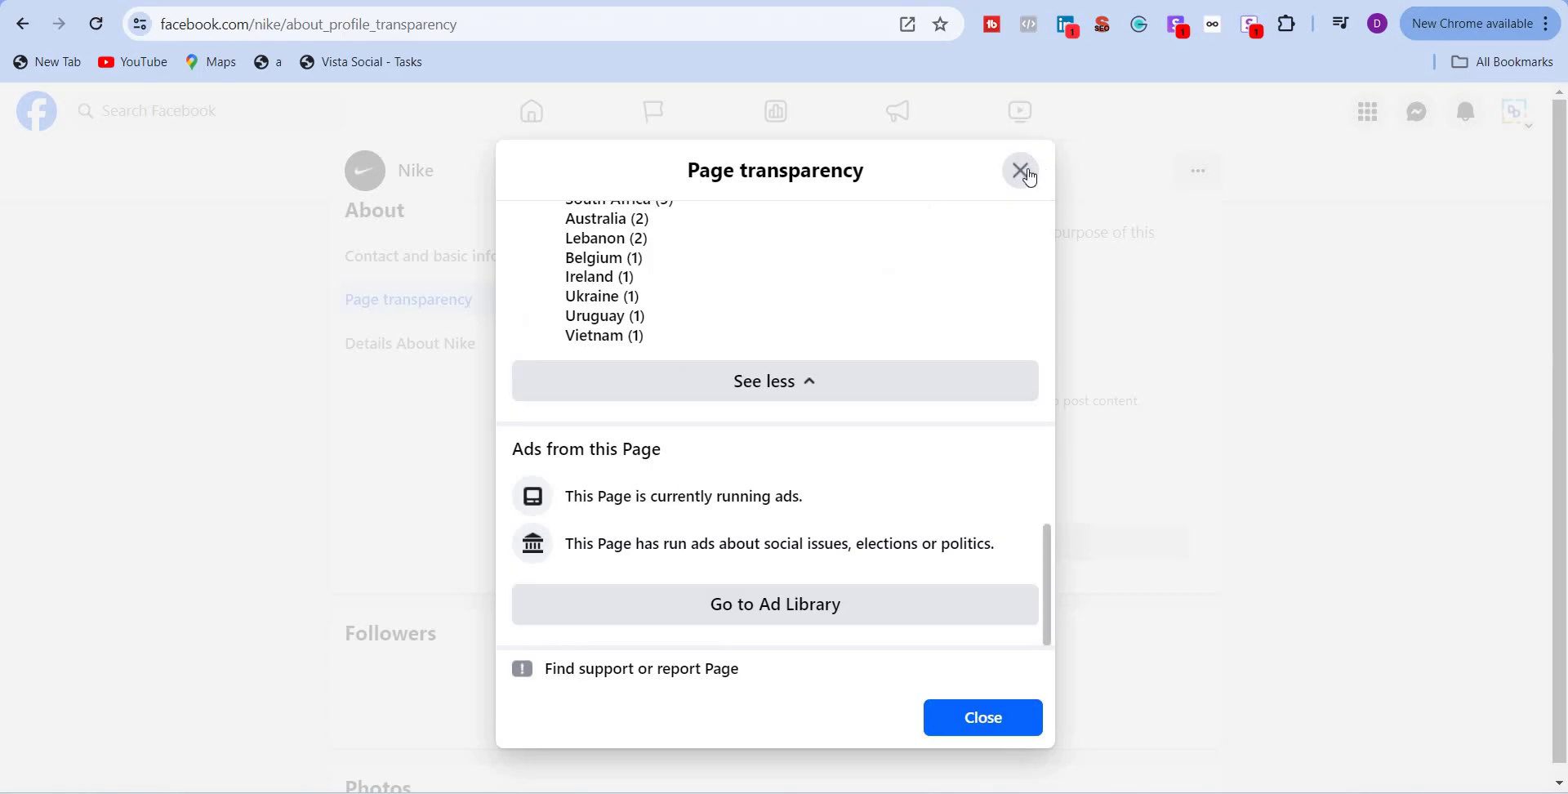
# Close Nike's transparency details, search Facebook for GMC and open its page.
pyautogui.click(1031, 178)
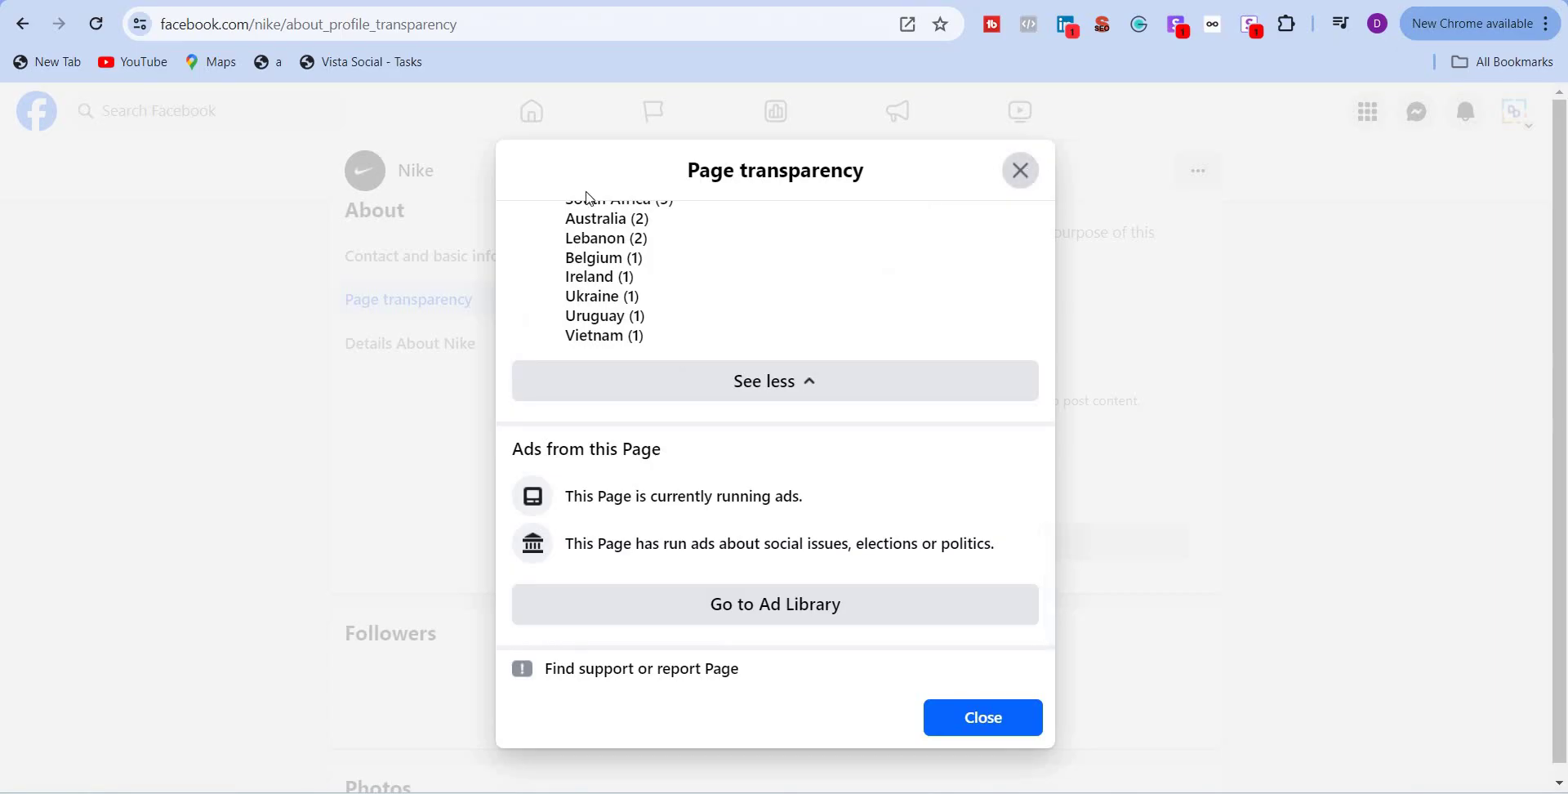
pyautogui.click(267, 118)
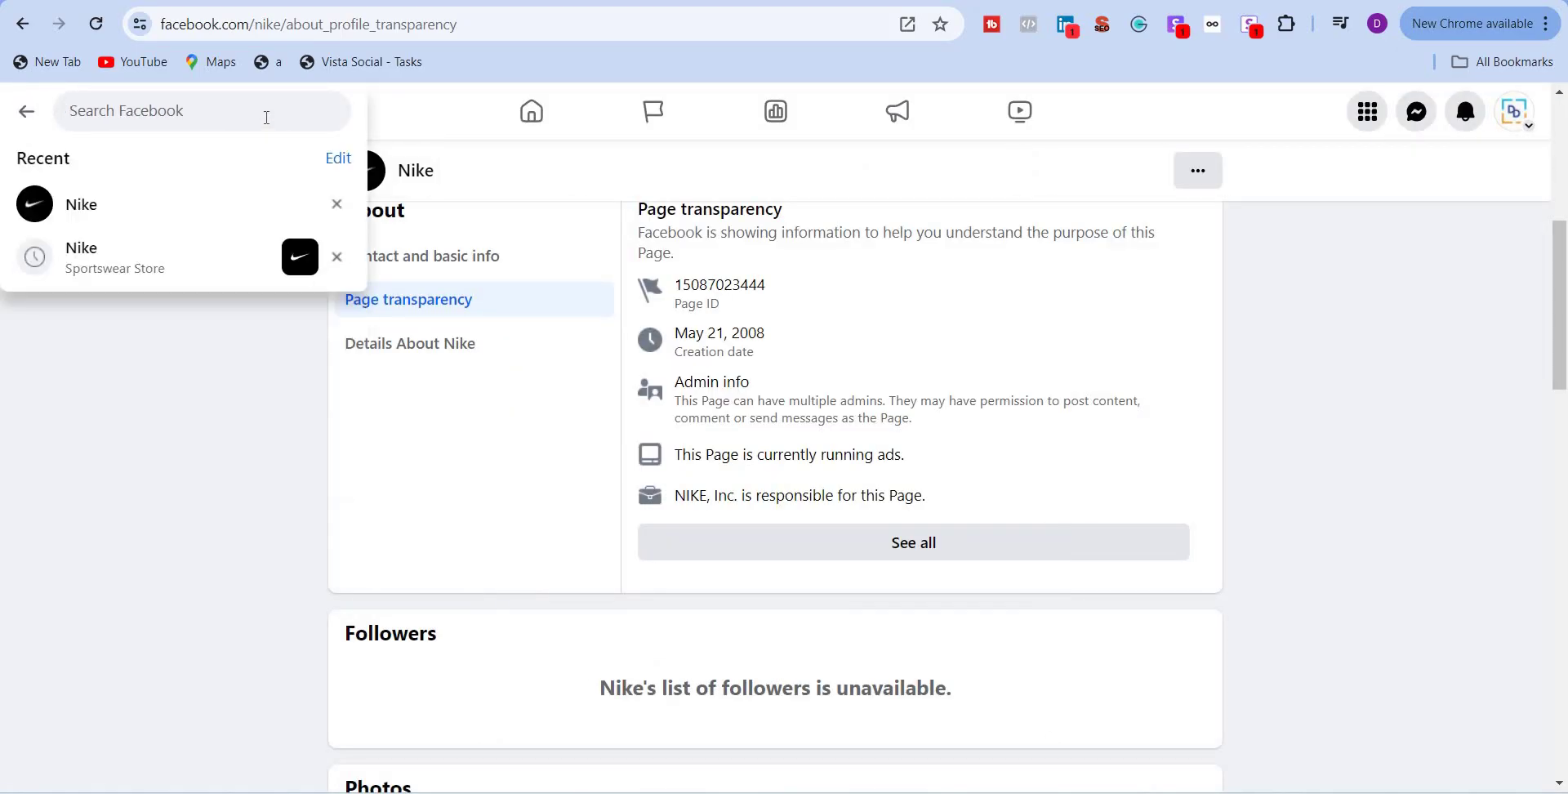
pyautogui.write('GMC')
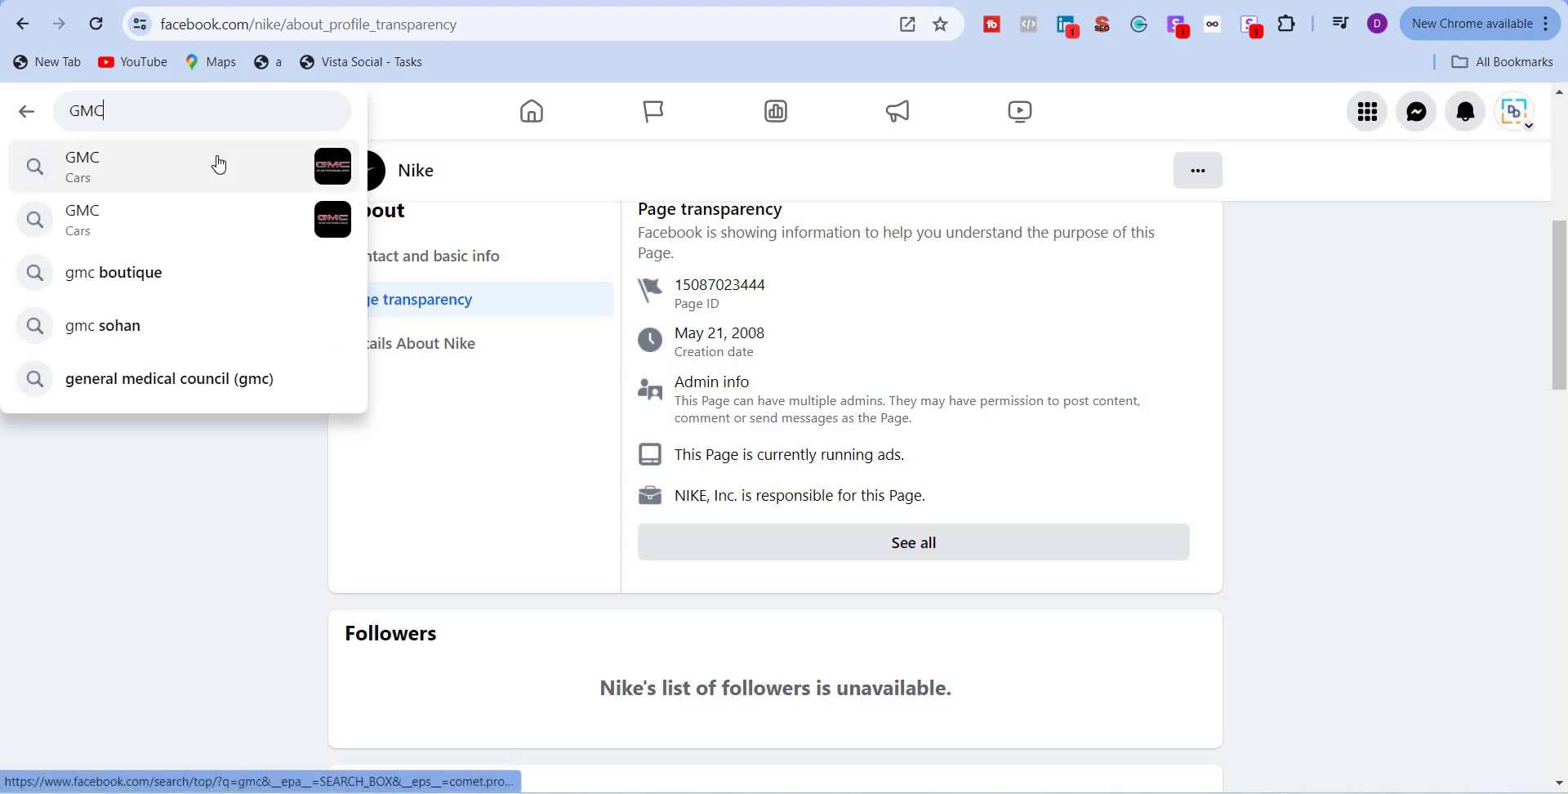
pyautogui.click(98, 168)
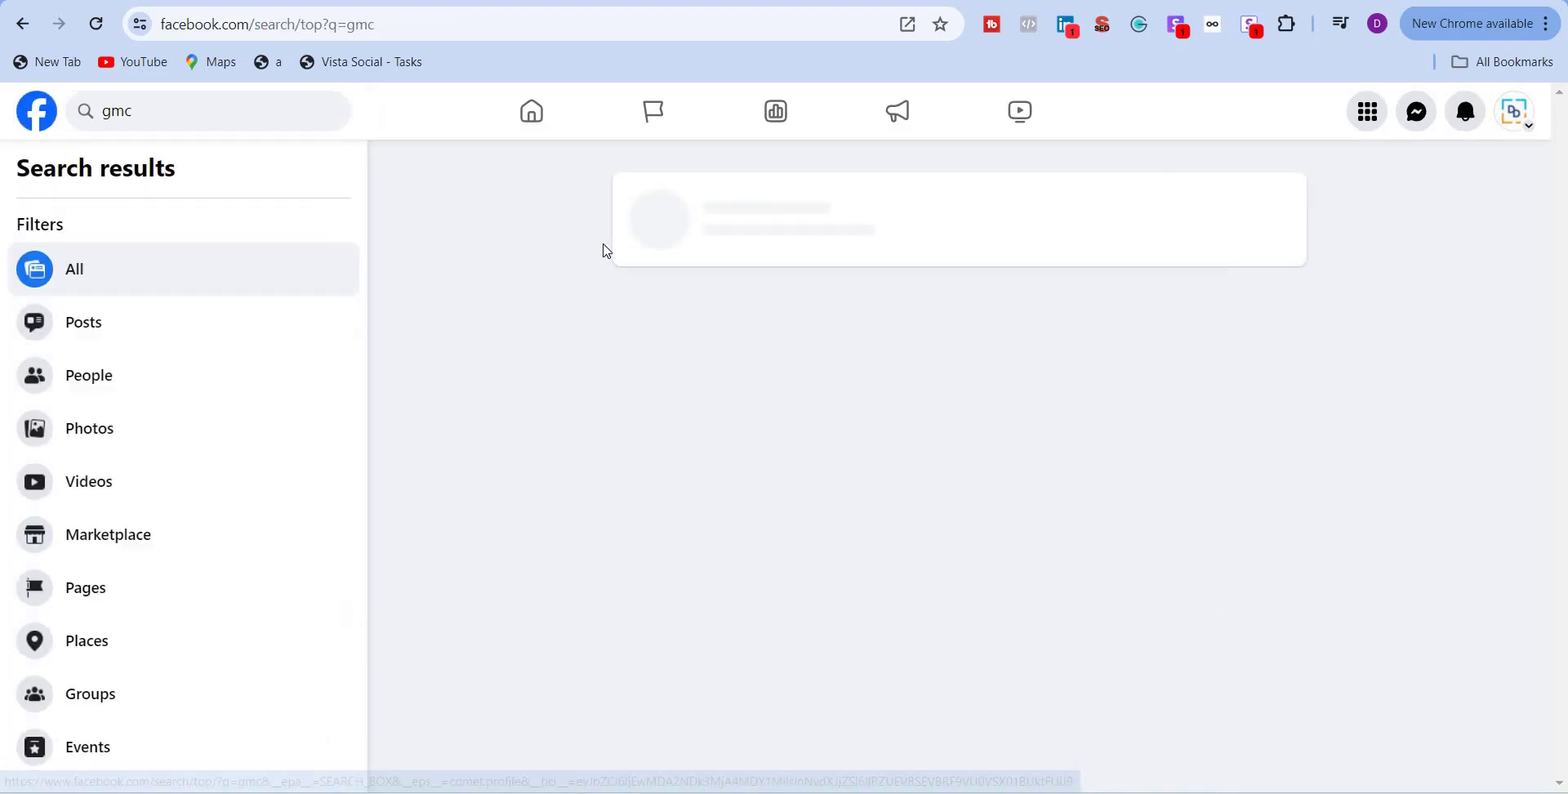
pyautogui.click(724, 210)
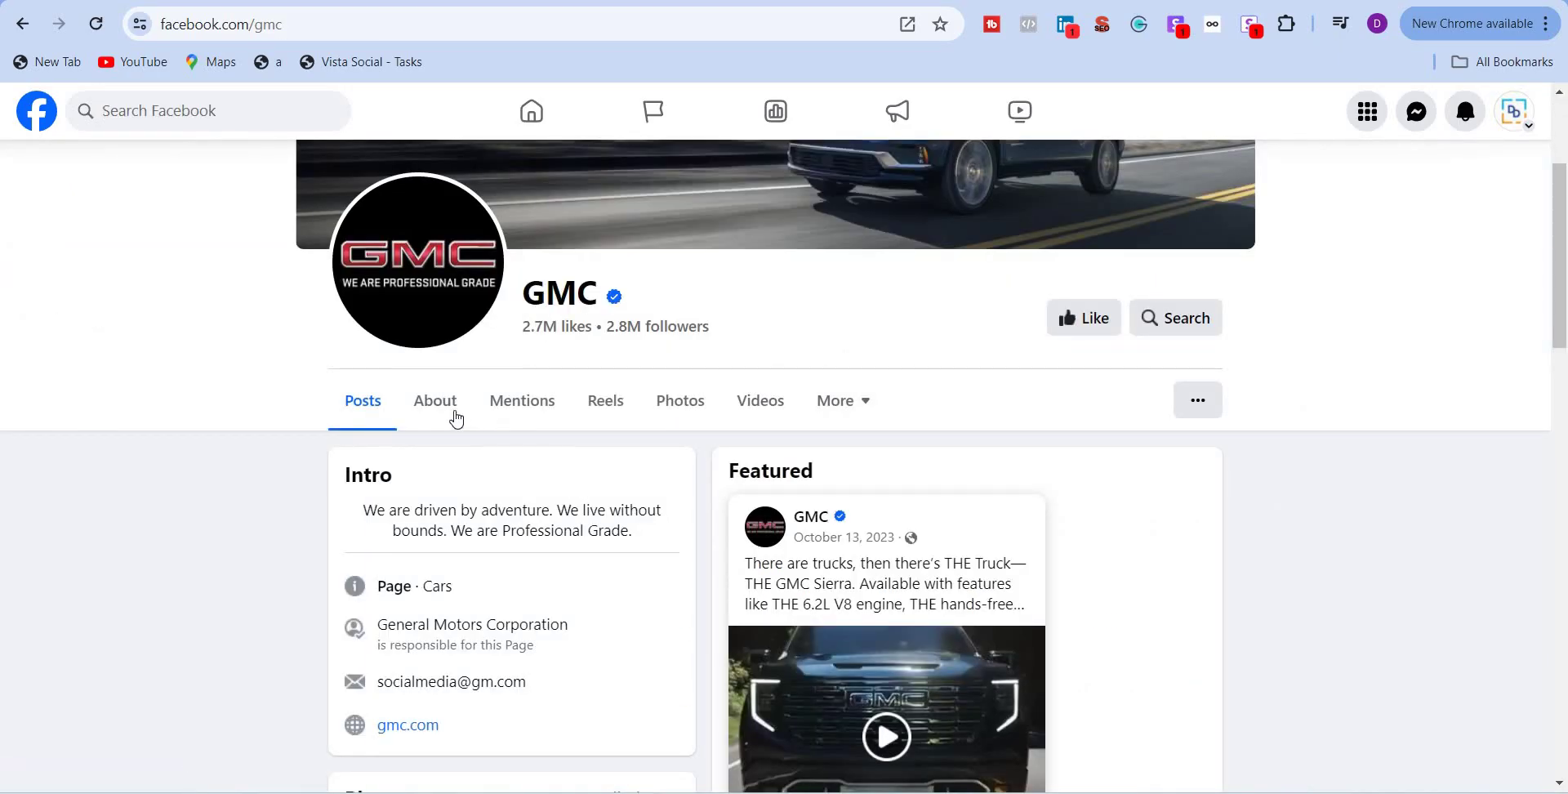
# Show the Page transparency section on GMC's About tab.
pyautogui.click(439, 407)
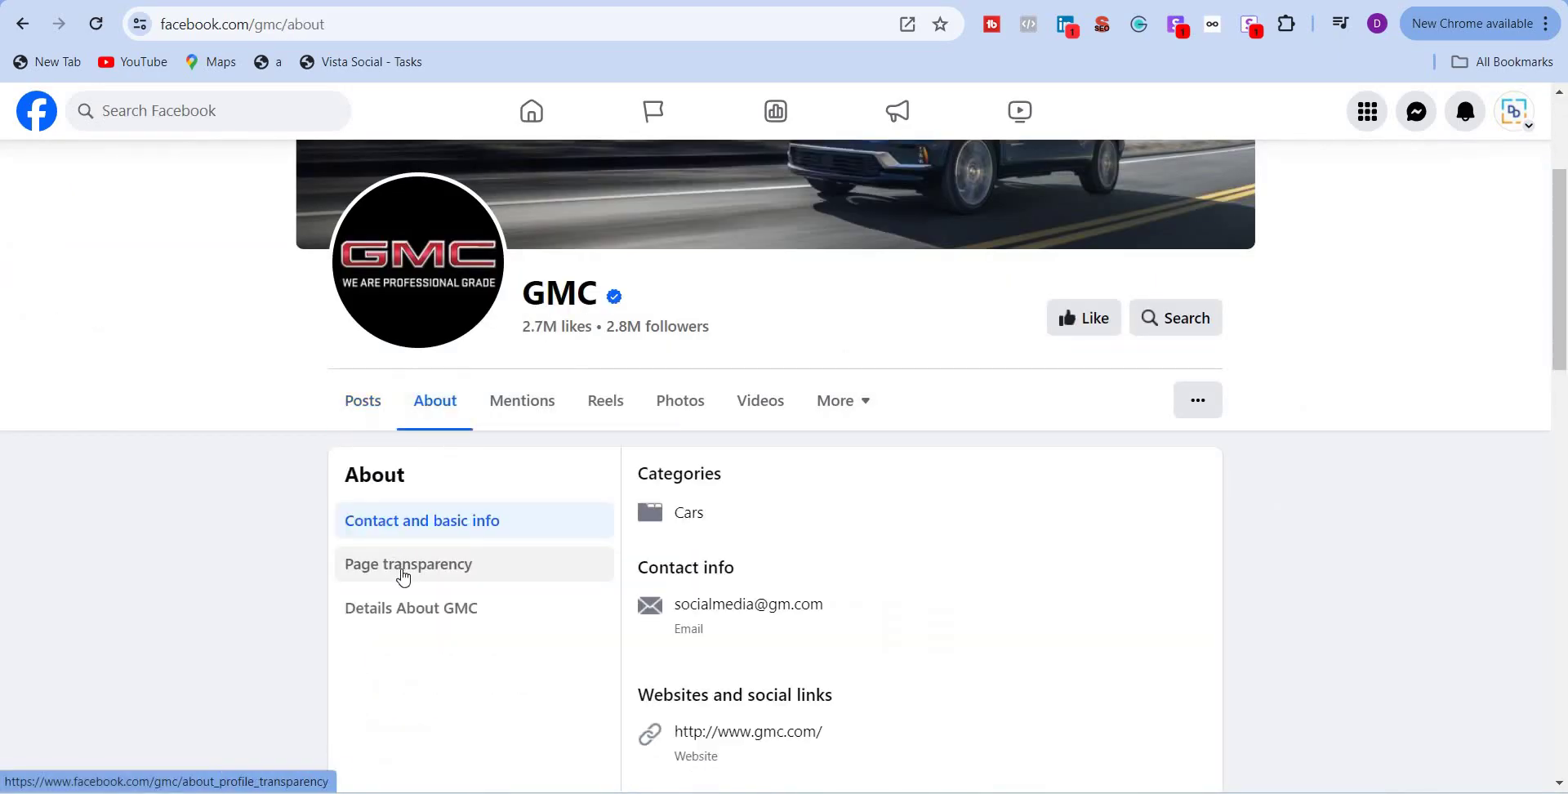
pyautogui.click(403, 577)
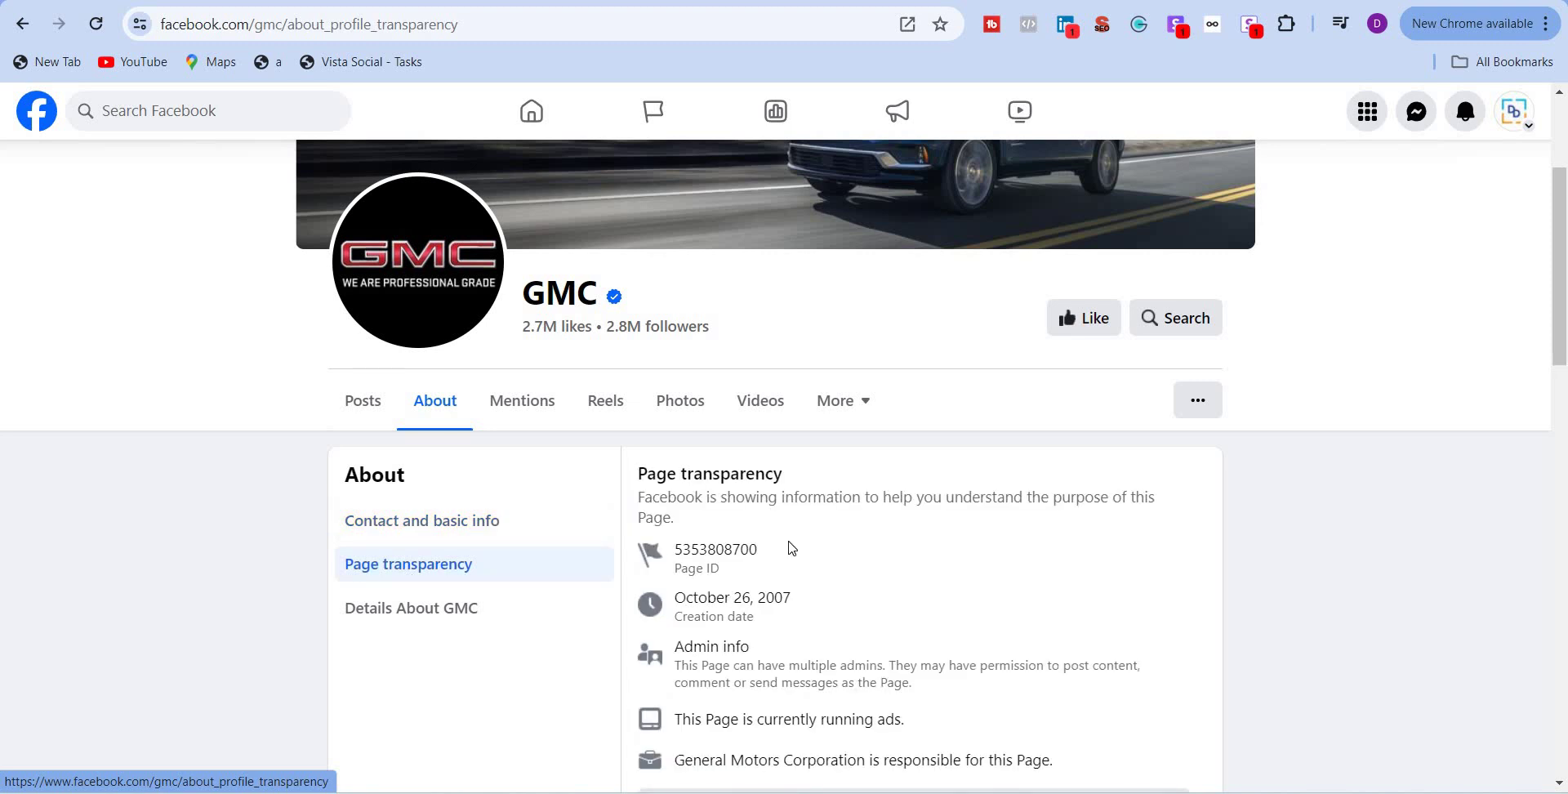
pyautogui.scroll(-1, 791, 548)
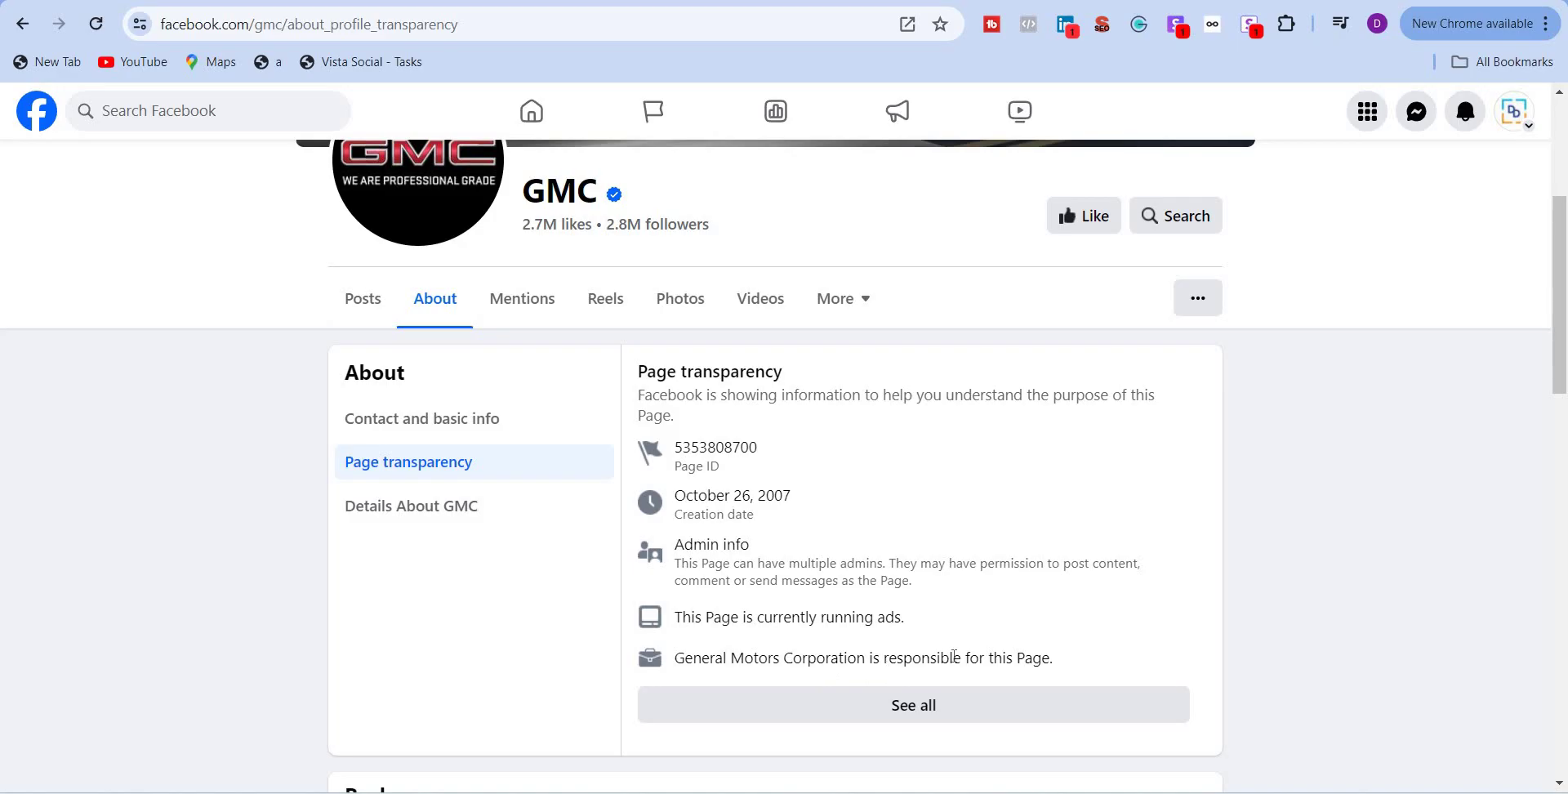
# Open GMC's full Page transparency and reveal partners THISTHAT LTD and DENTSU AEGIS NETWORK LTD.
pyautogui.click(930, 704)
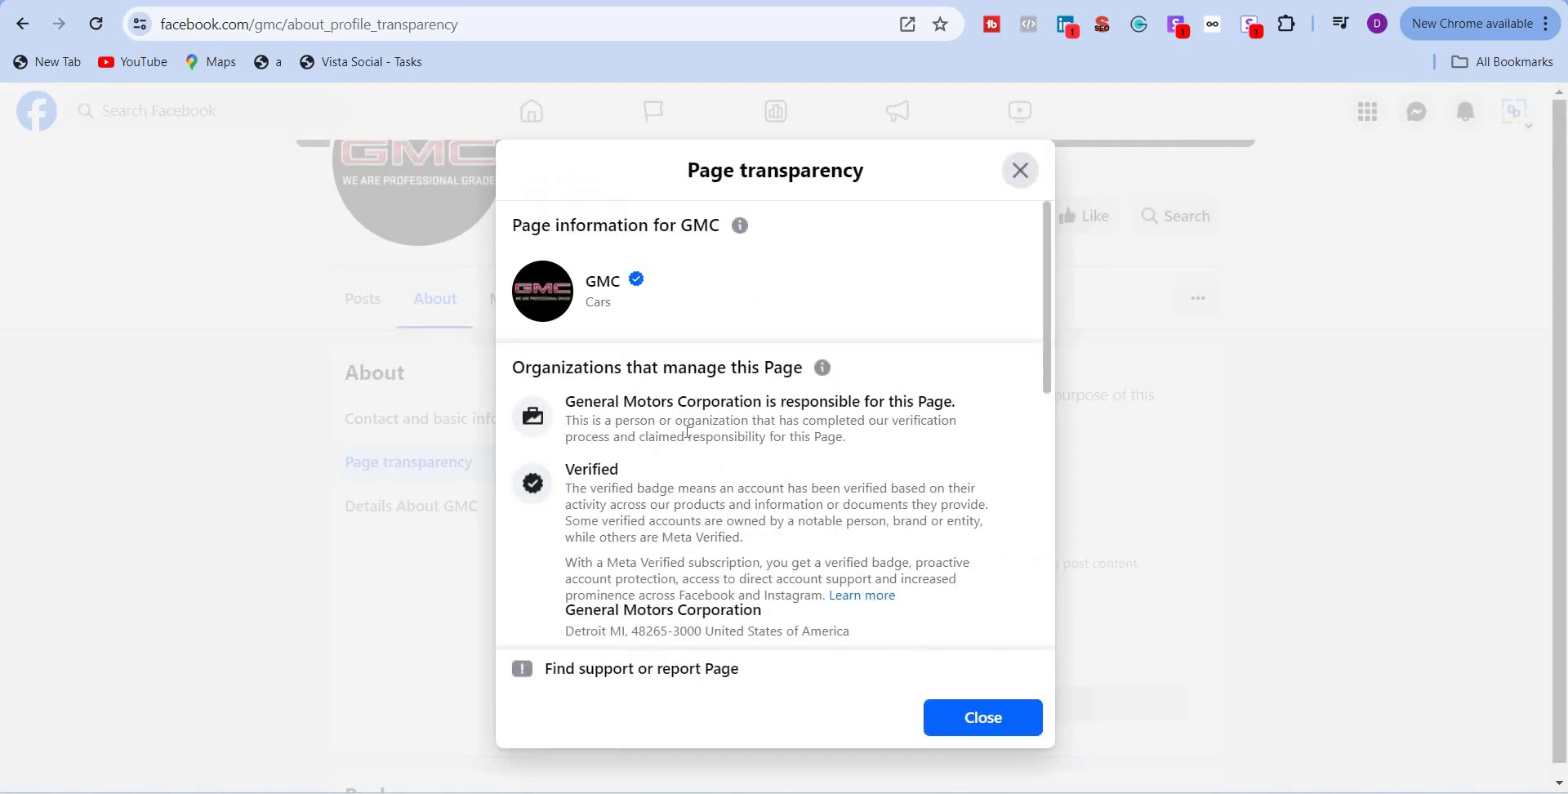
pyautogui.scroll(-1, 878, 602)
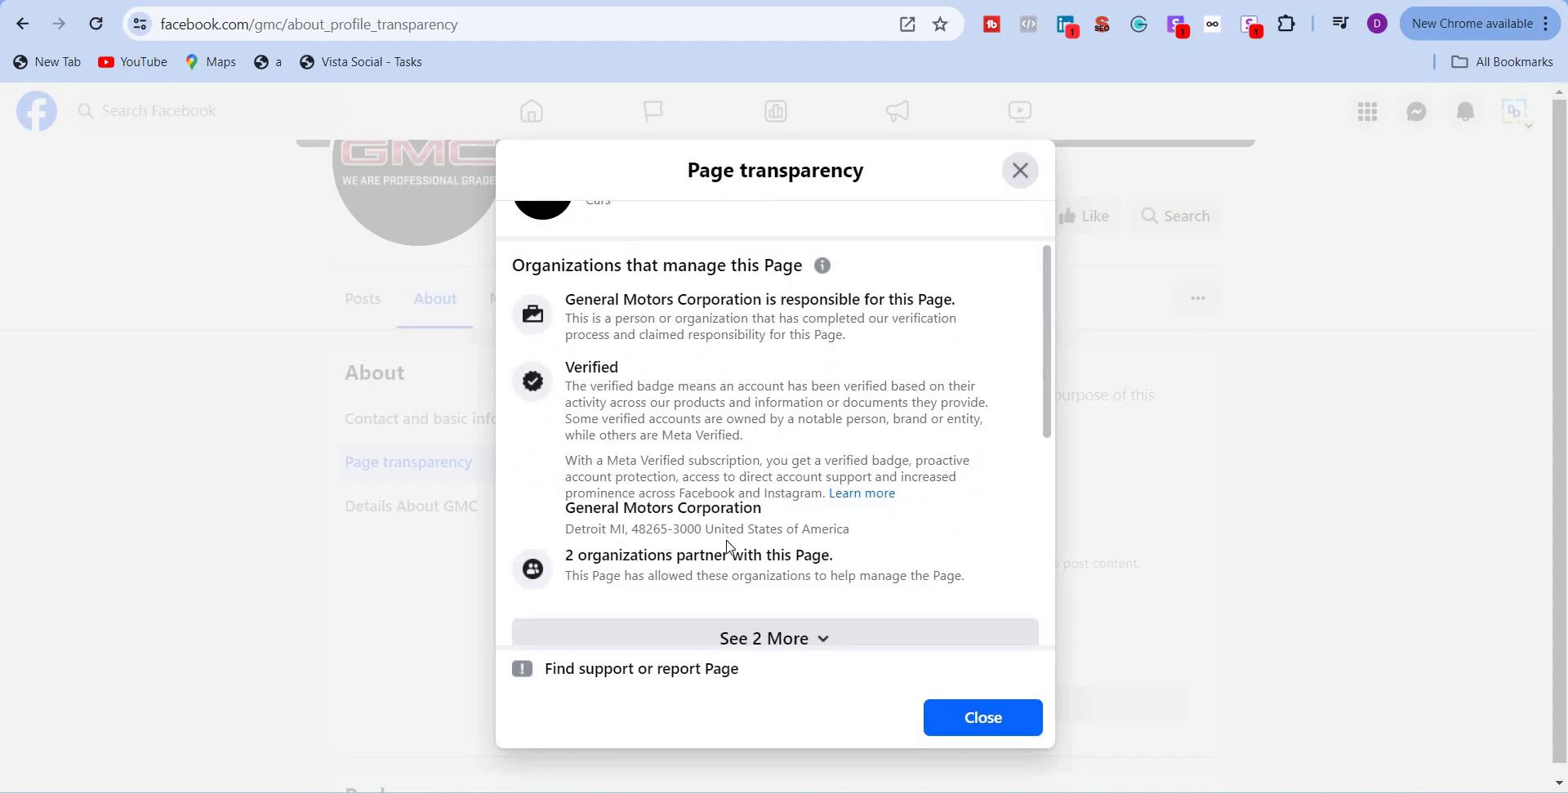
pyautogui.scroll(-2, 609, 356)
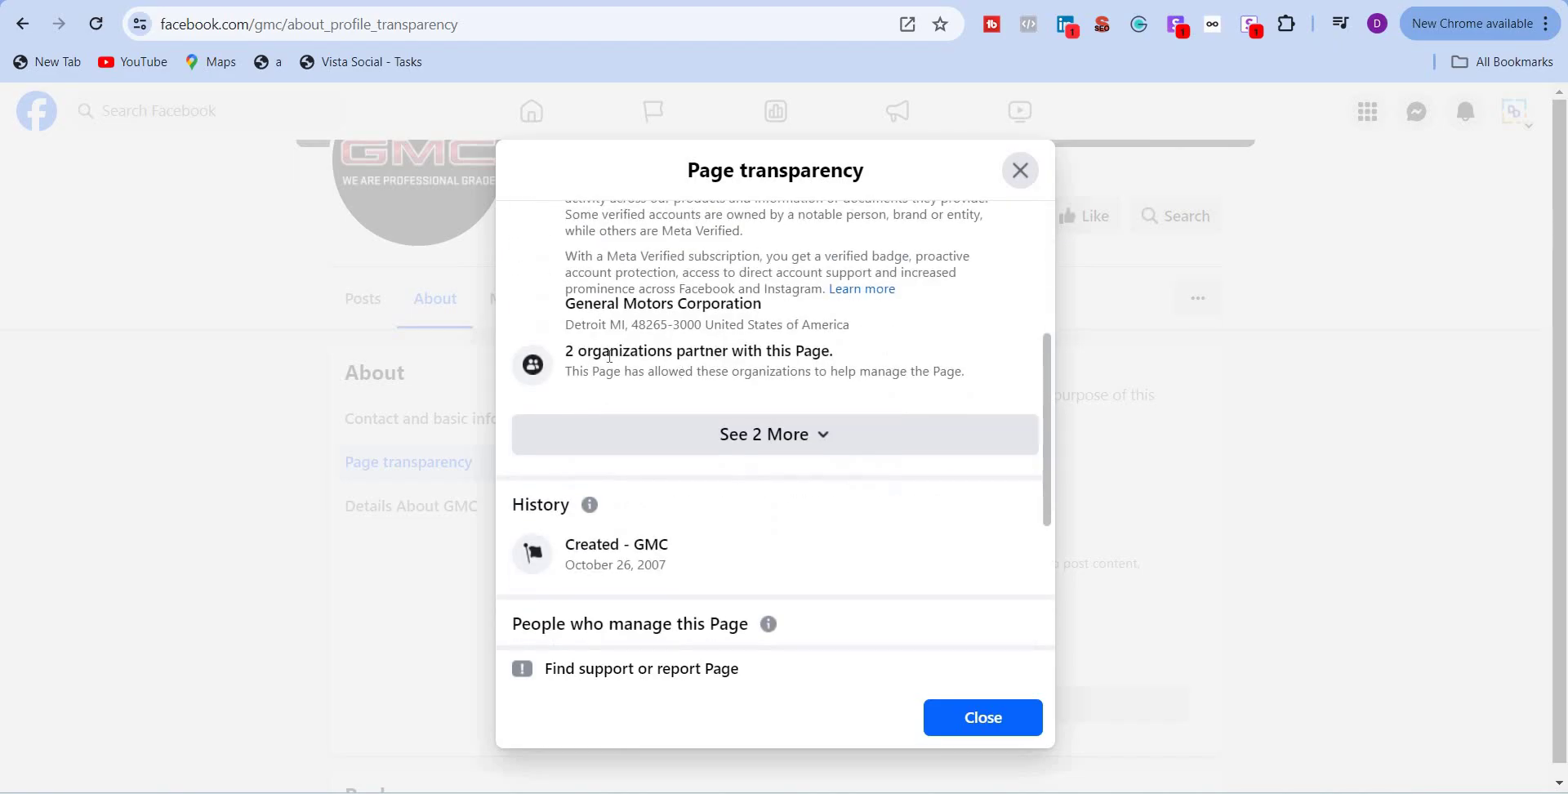
pyautogui.click(792, 454)
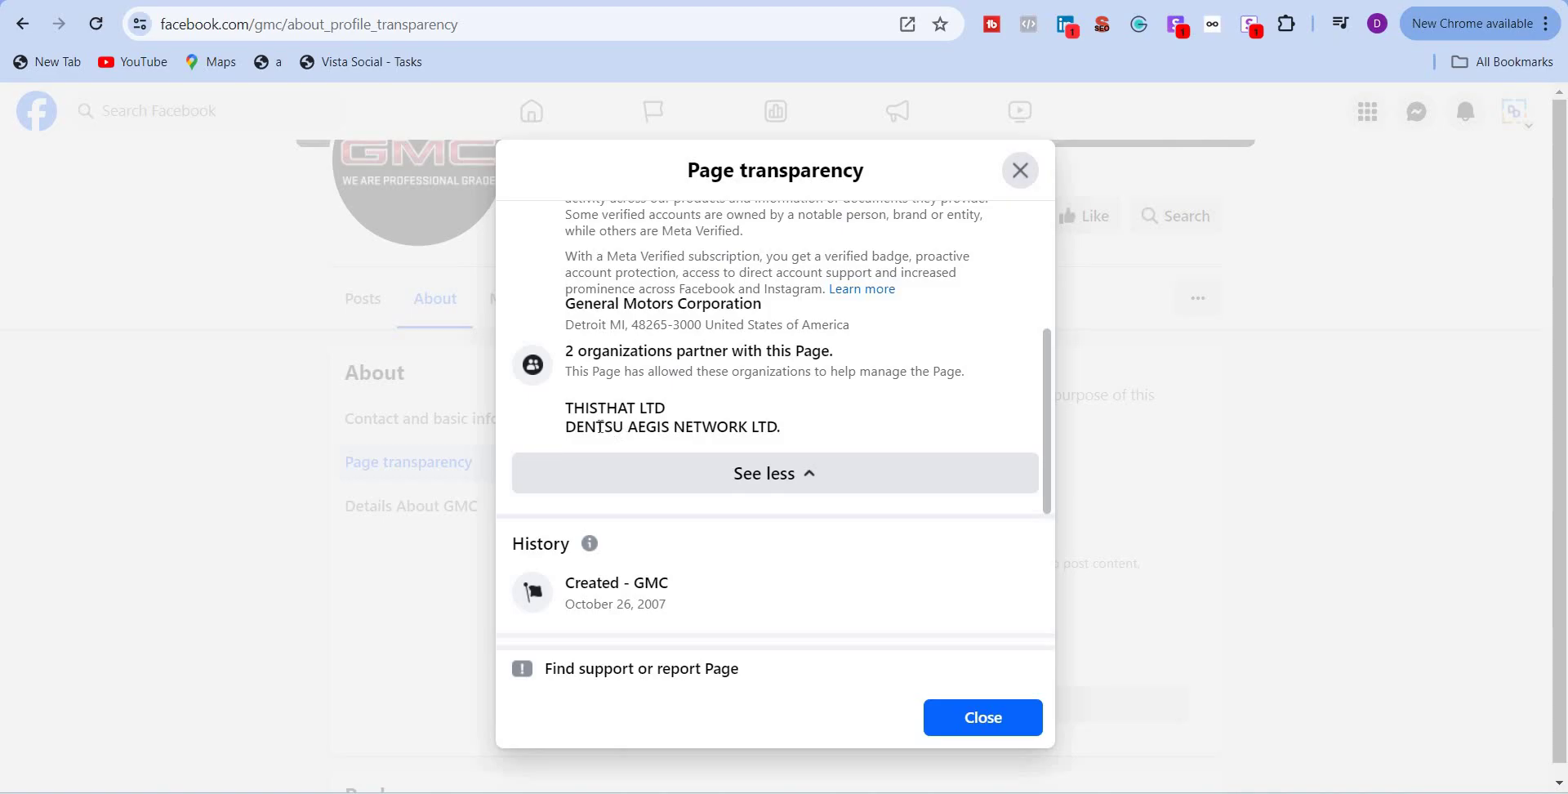
pyautogui.tripleClick(600, 426)
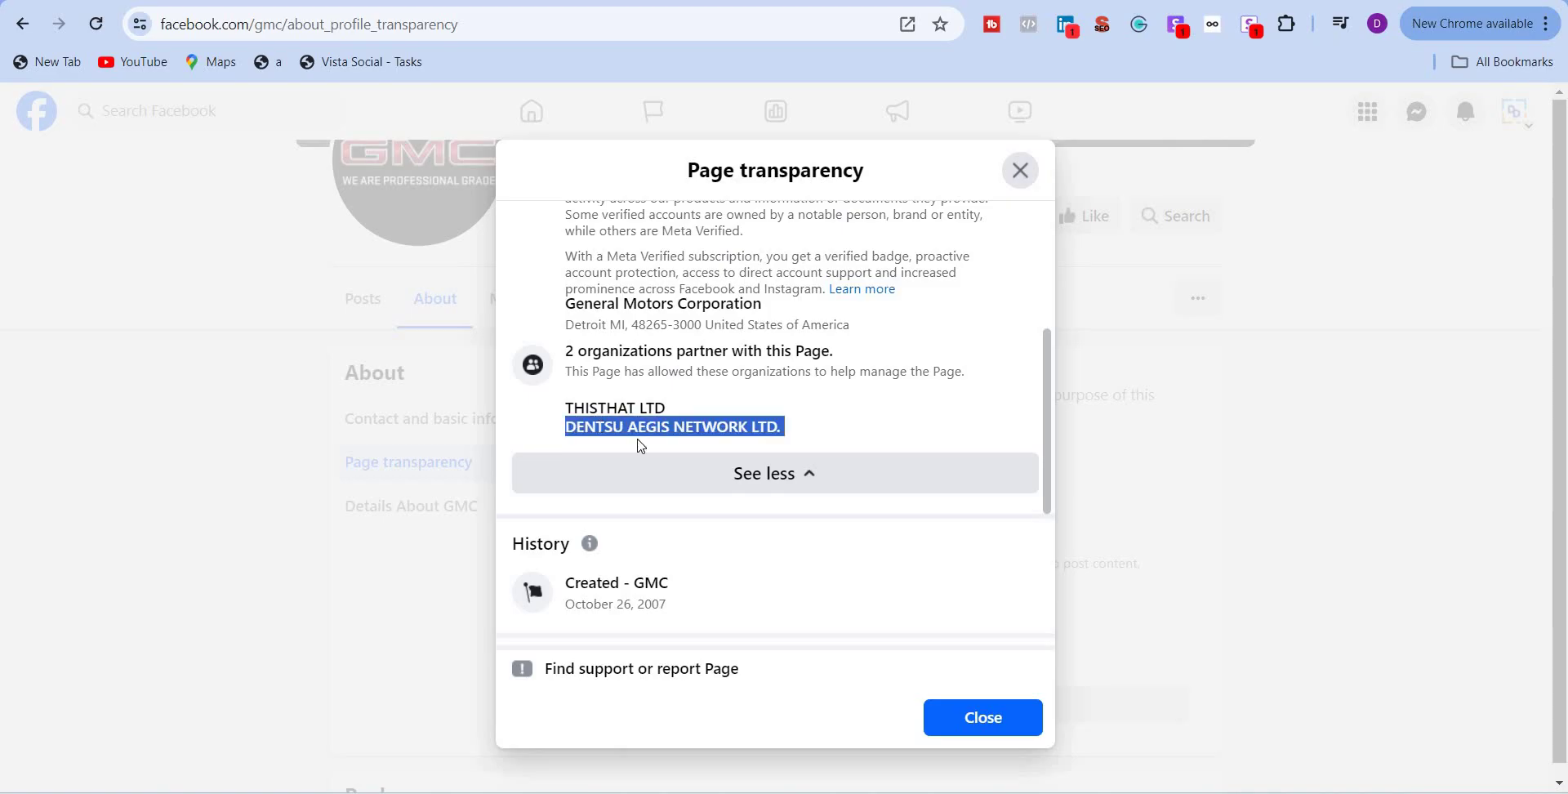
pyautogui.click(685, 510)
pyautogui.scroll(-4, 689, 412)
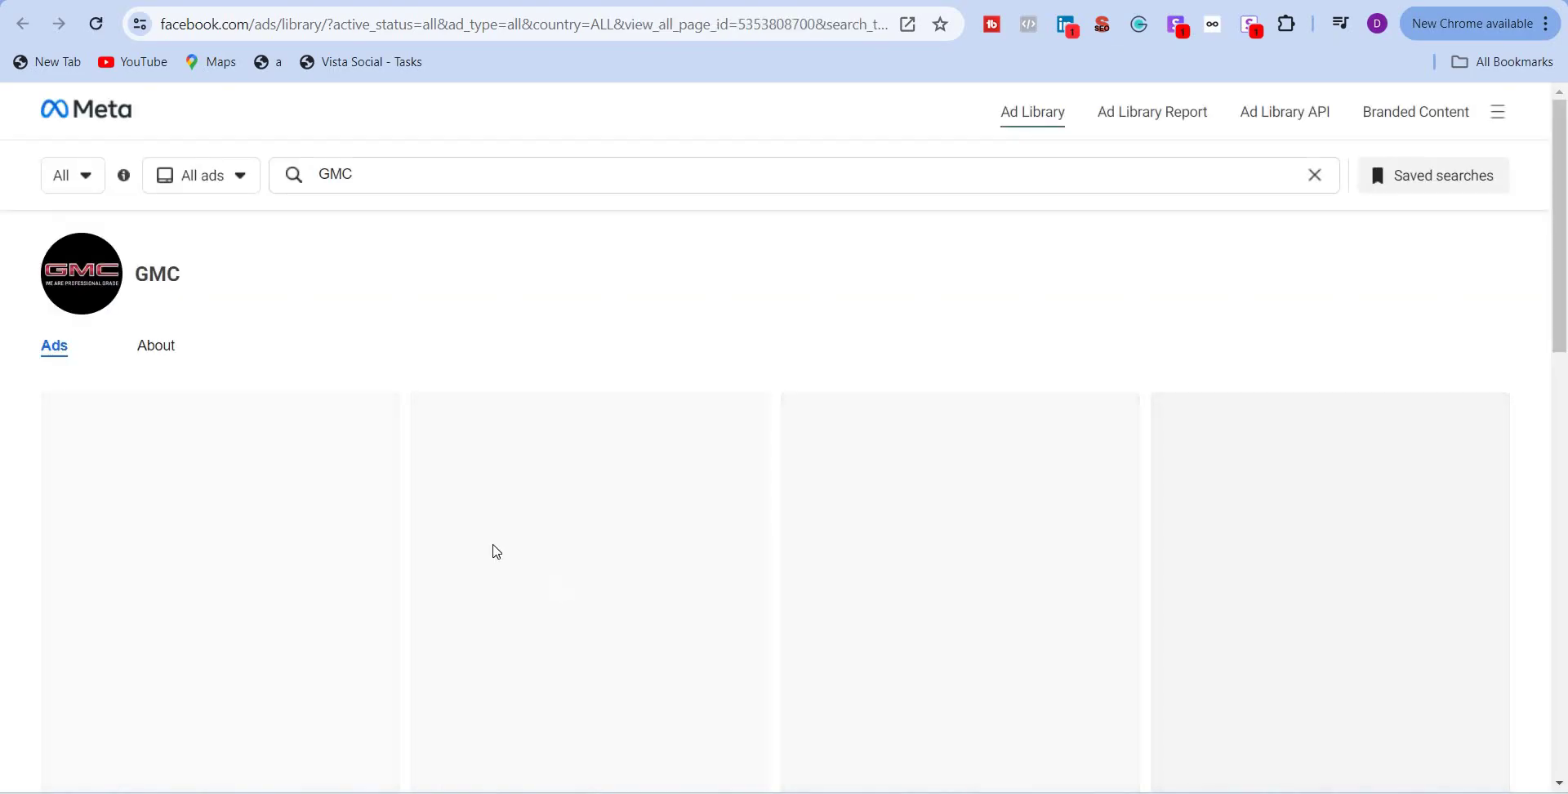
# Browse GMC's ads, open the first Sierra 1500 ad's details and follow its link.
pyautogui.scroll(-1, 216, 467)
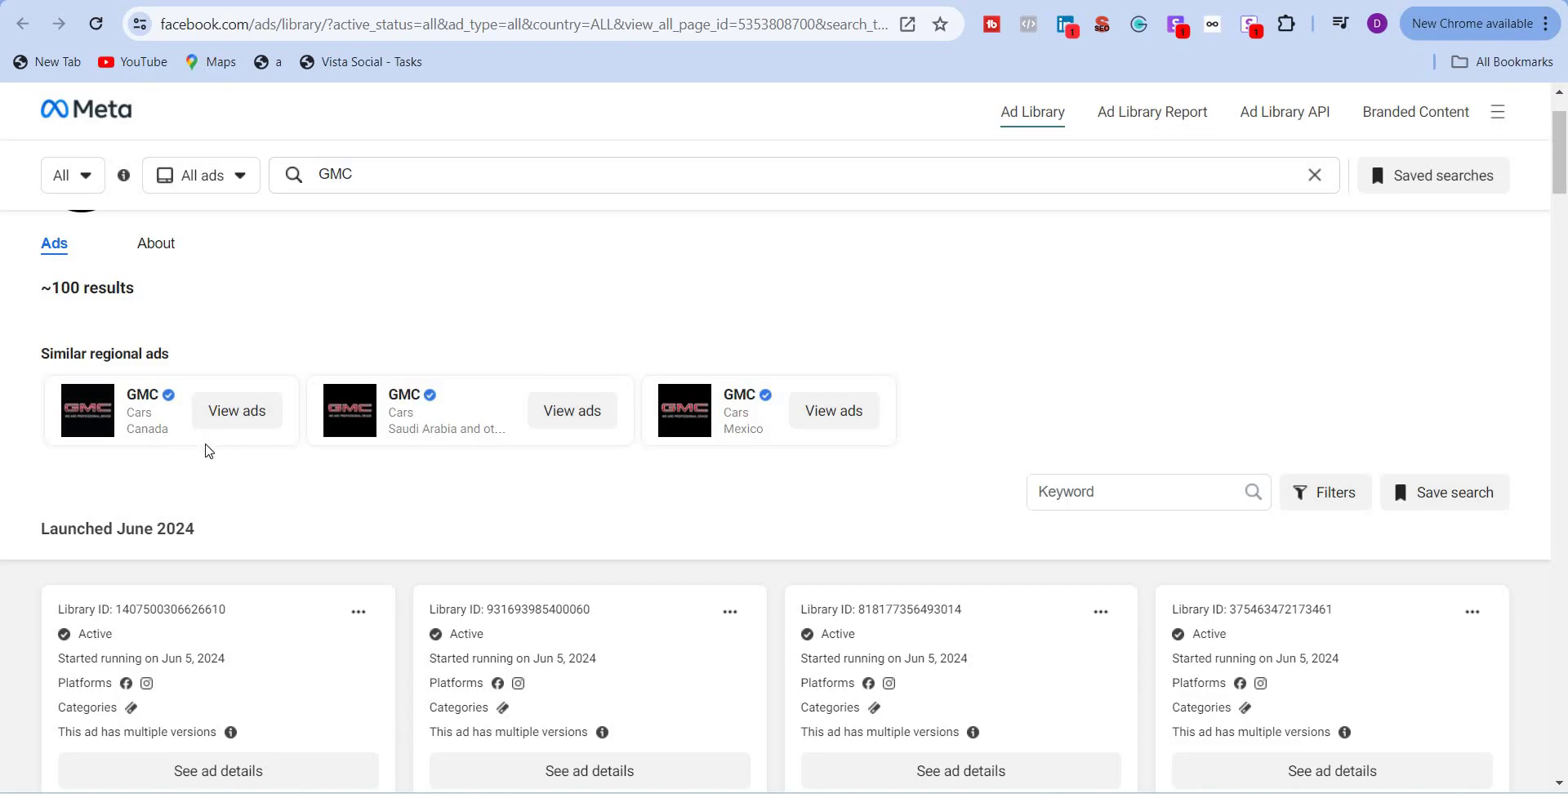
pyautogui.scroll(-2, 209, 450)
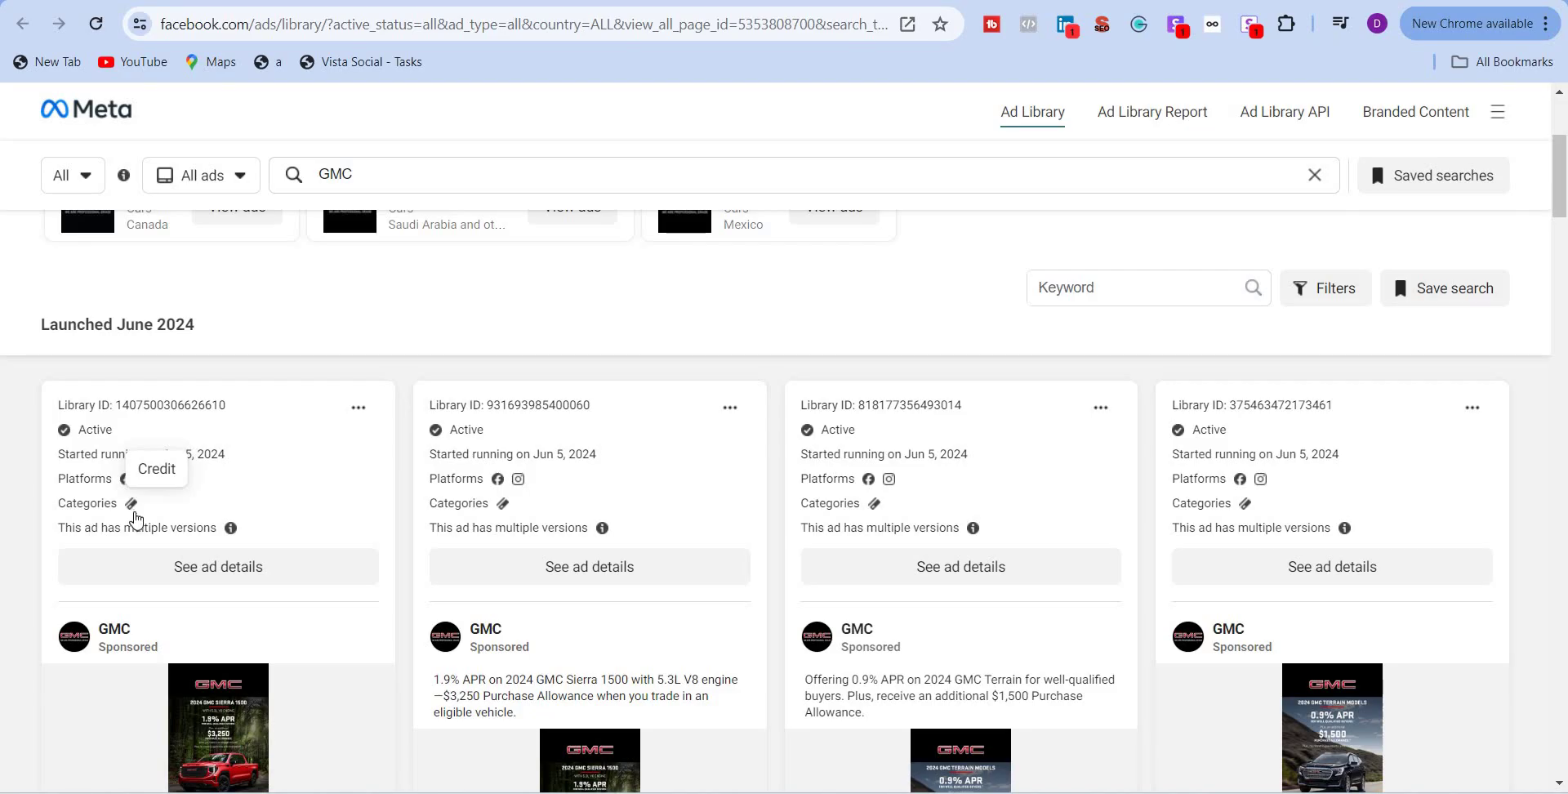
pyautogui.scroll(-2, 133, 508)
pyautogui.scroll(-2, 241, 630)
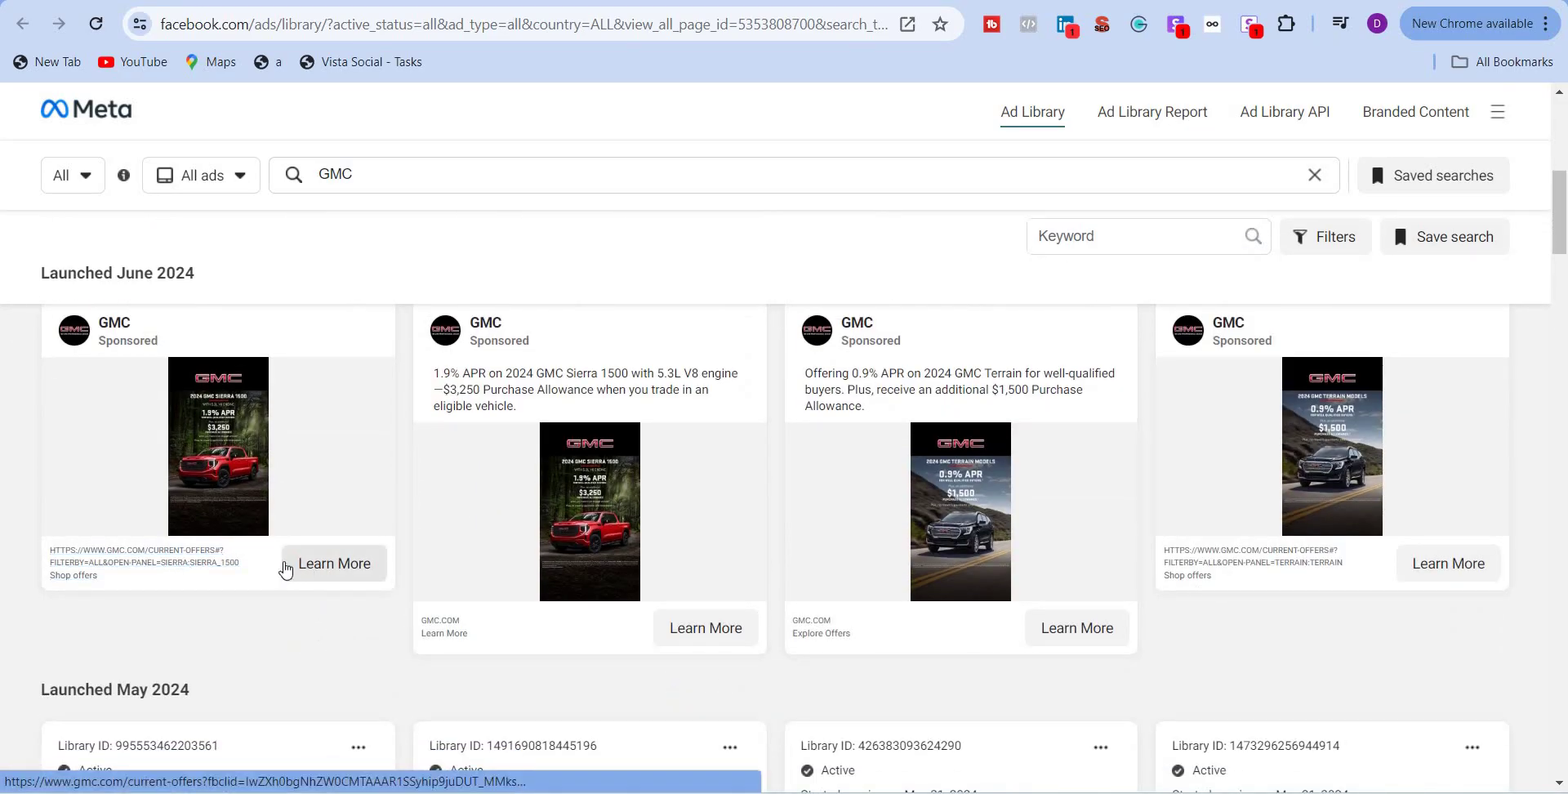
pyautogui.scroll(4, 222, 580)
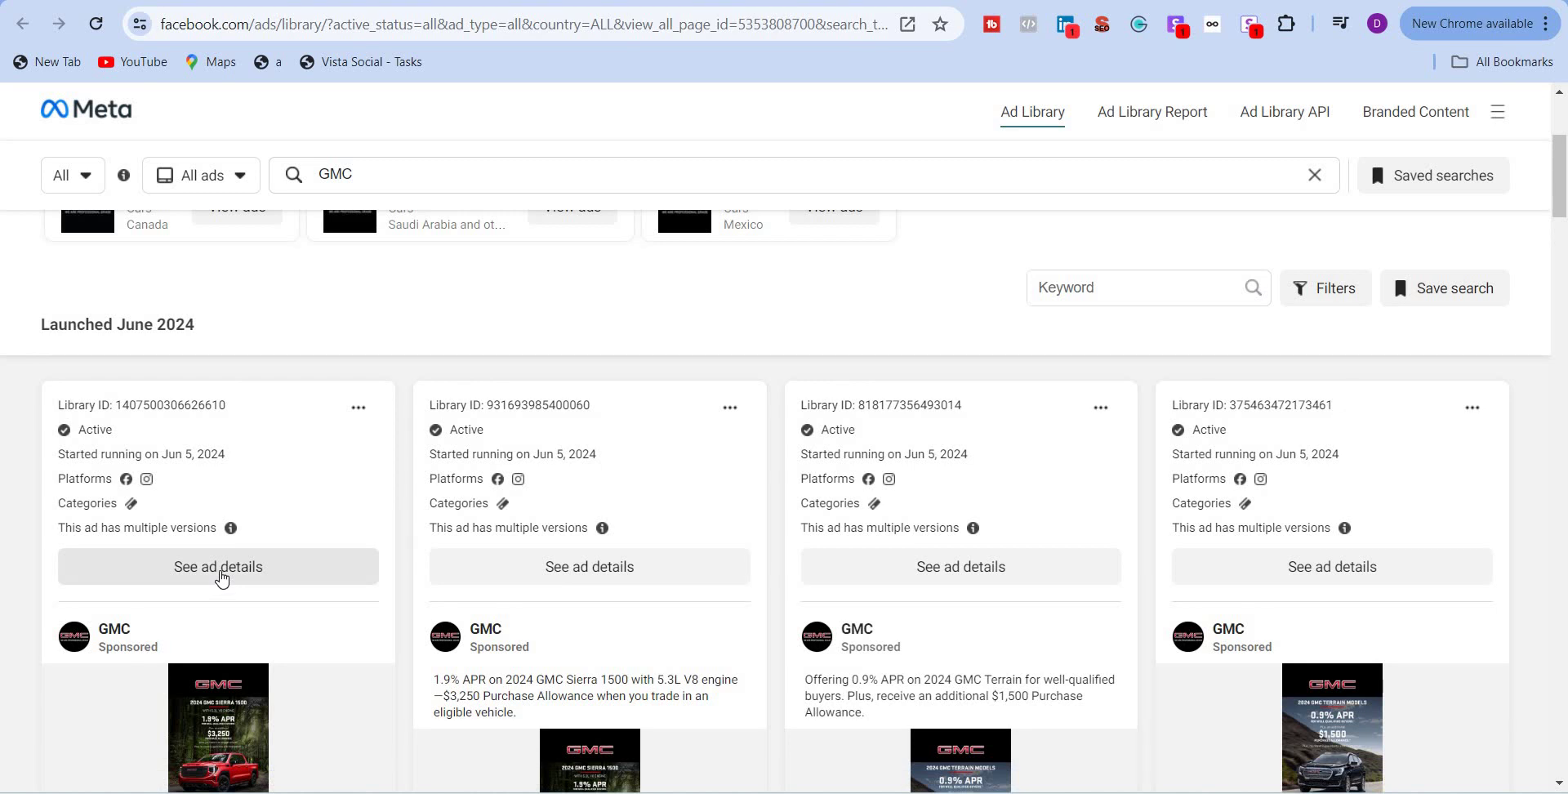
pyautogui.click(223, 577)
pyautogui.scroll(-7, 343, 379)
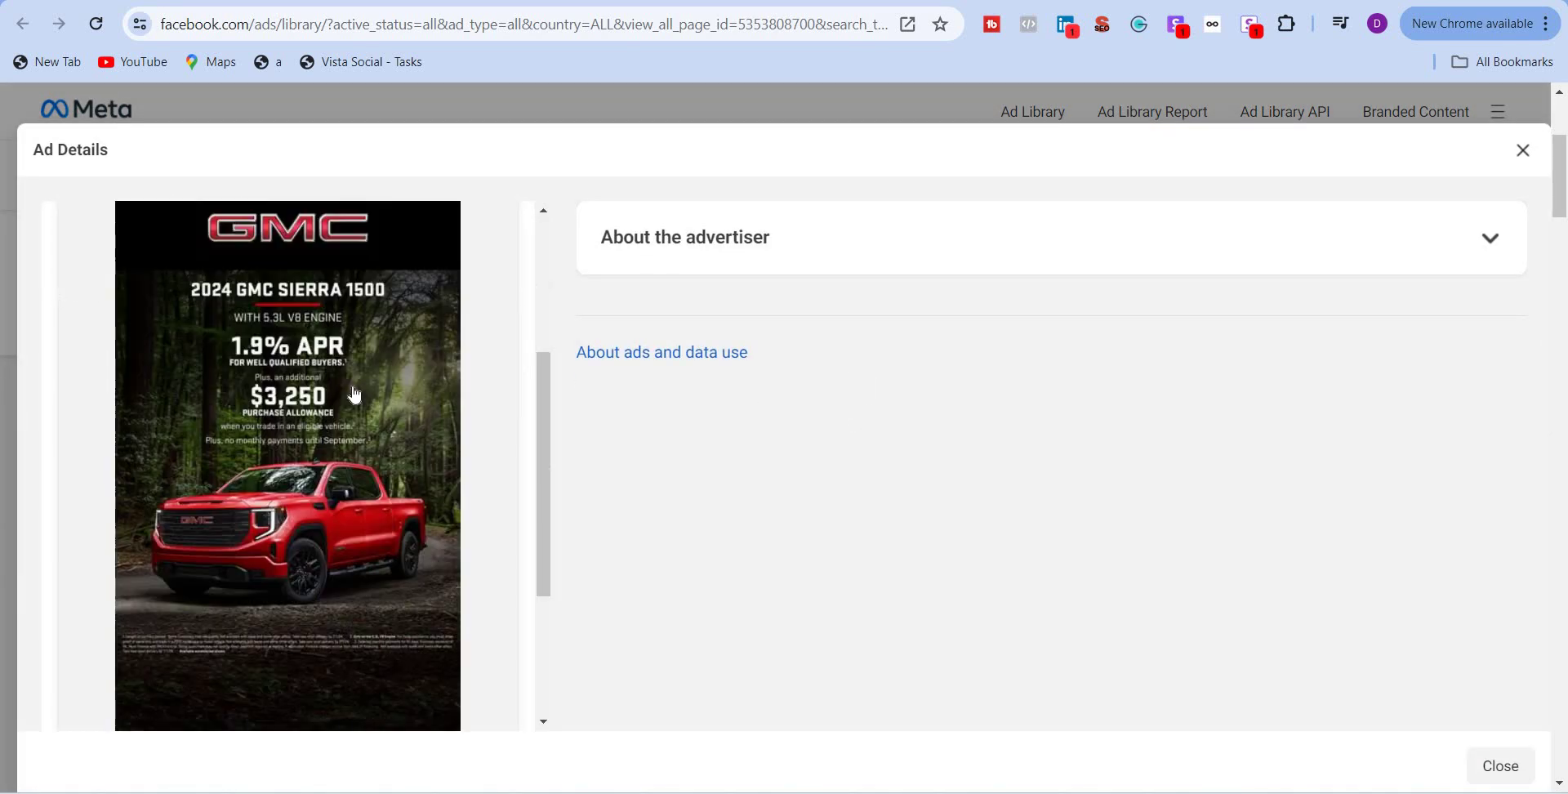
pyautogui.click(500, 394)
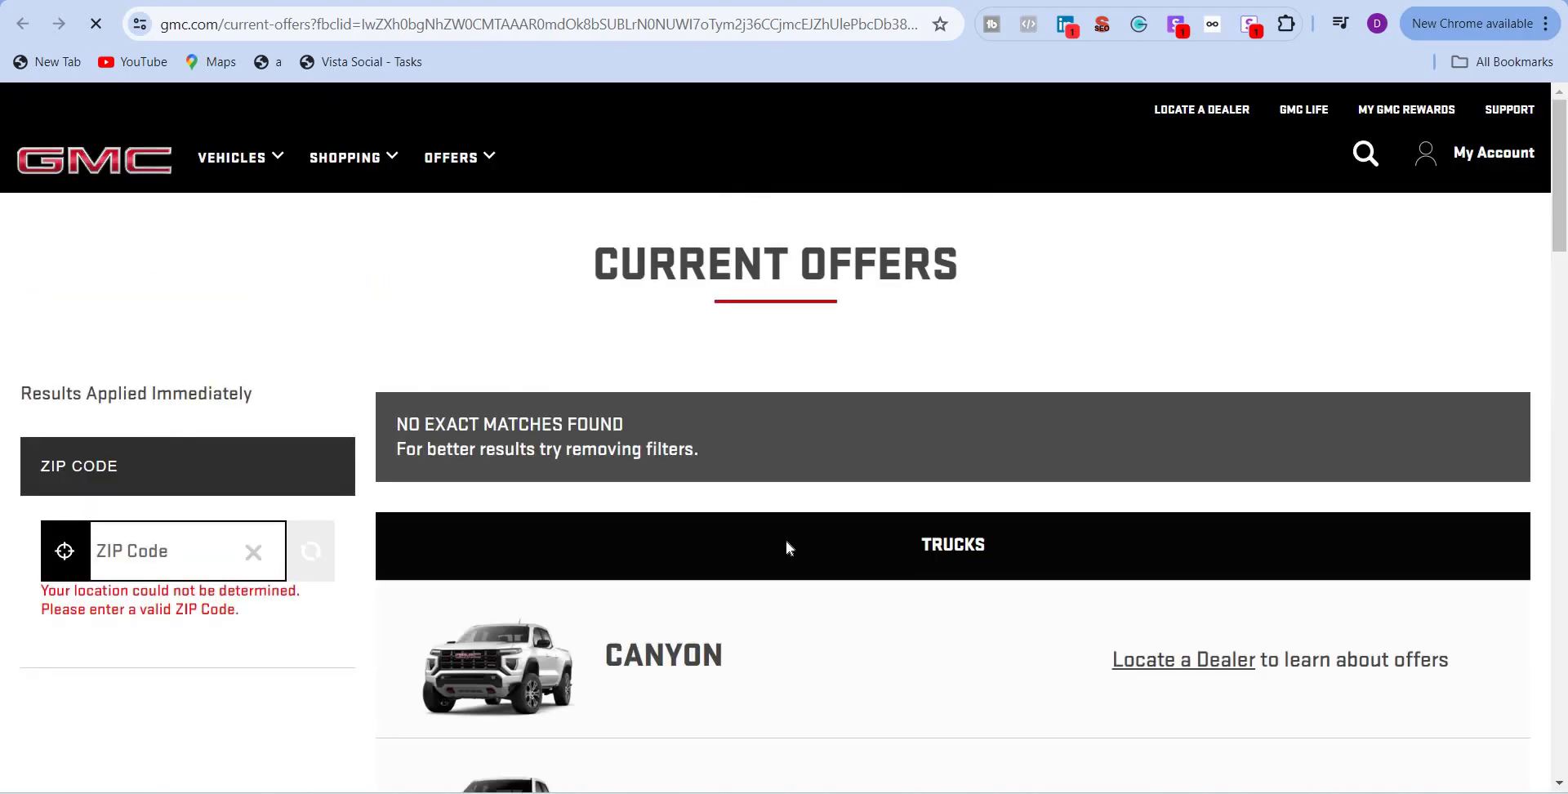
# Scroll through GMC's Current Offers page, then close the tab.
pyautogui.scroll(-13, 795, 549)
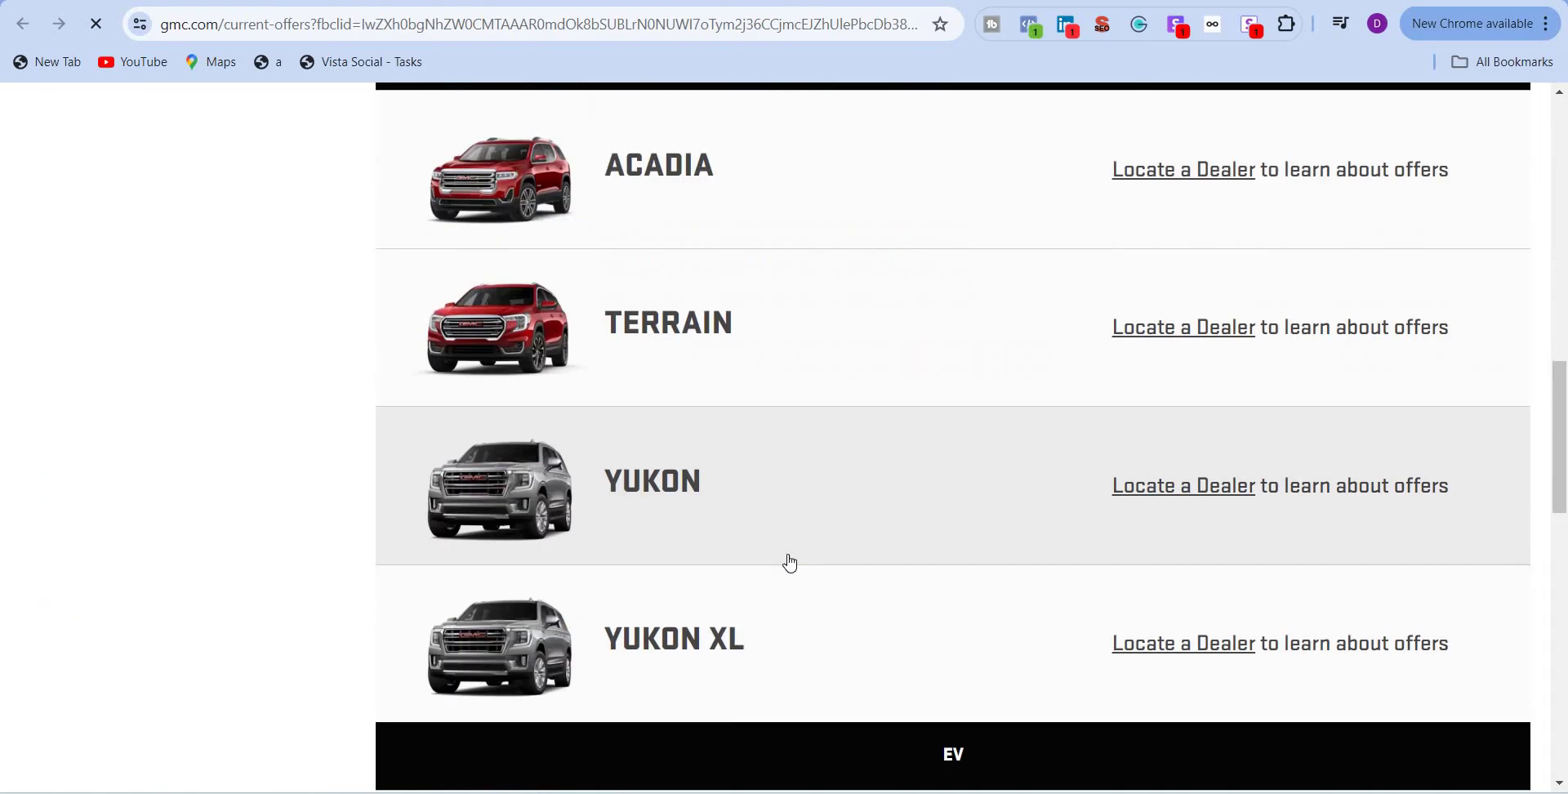
pyautogui.scroll(8, 789, 559)
pyautogui.scroll(5, 790, 562)
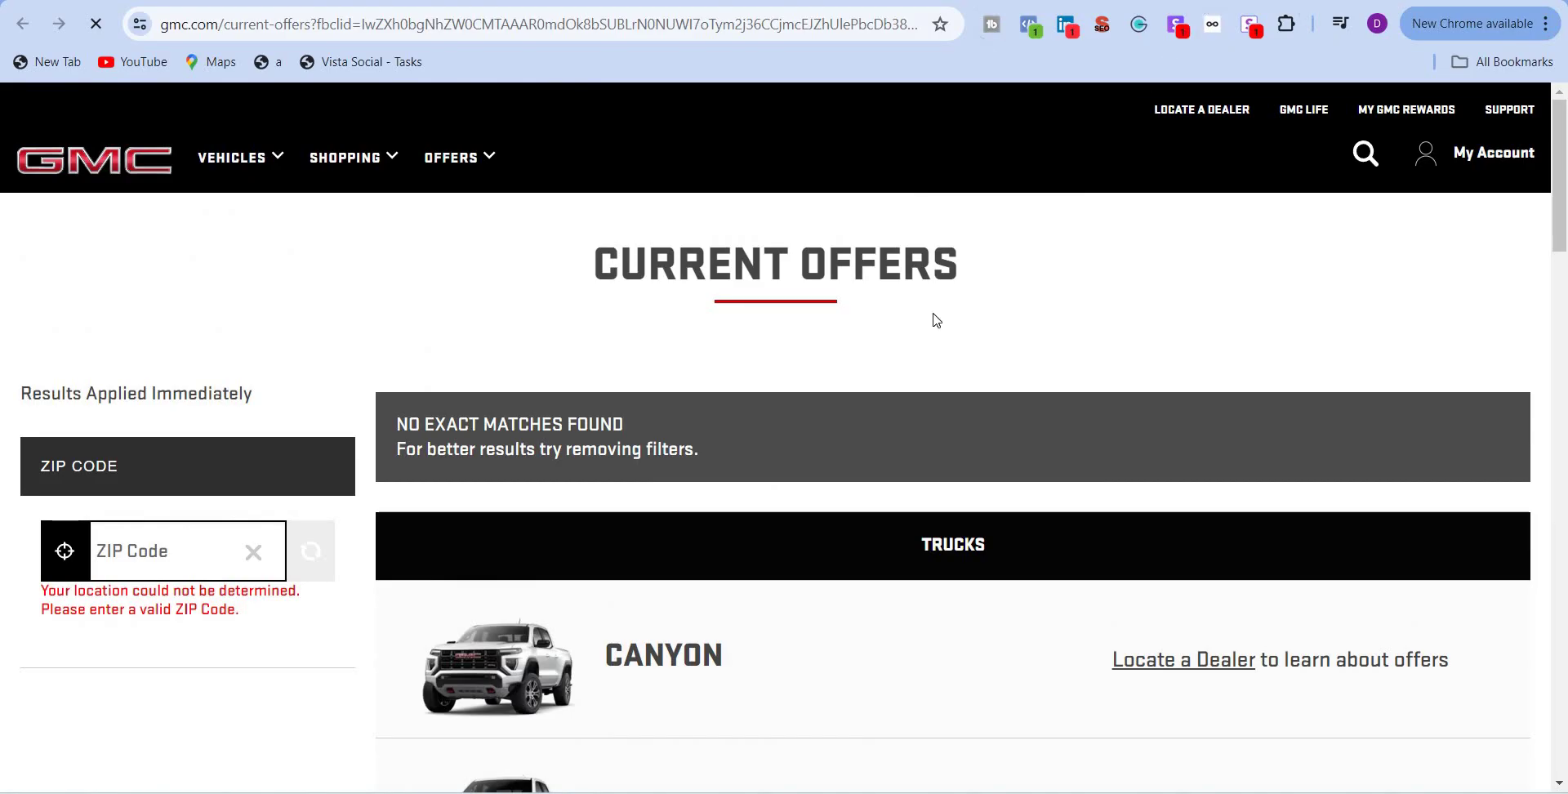
pyautogui.hotkey('ctrl', 'w')
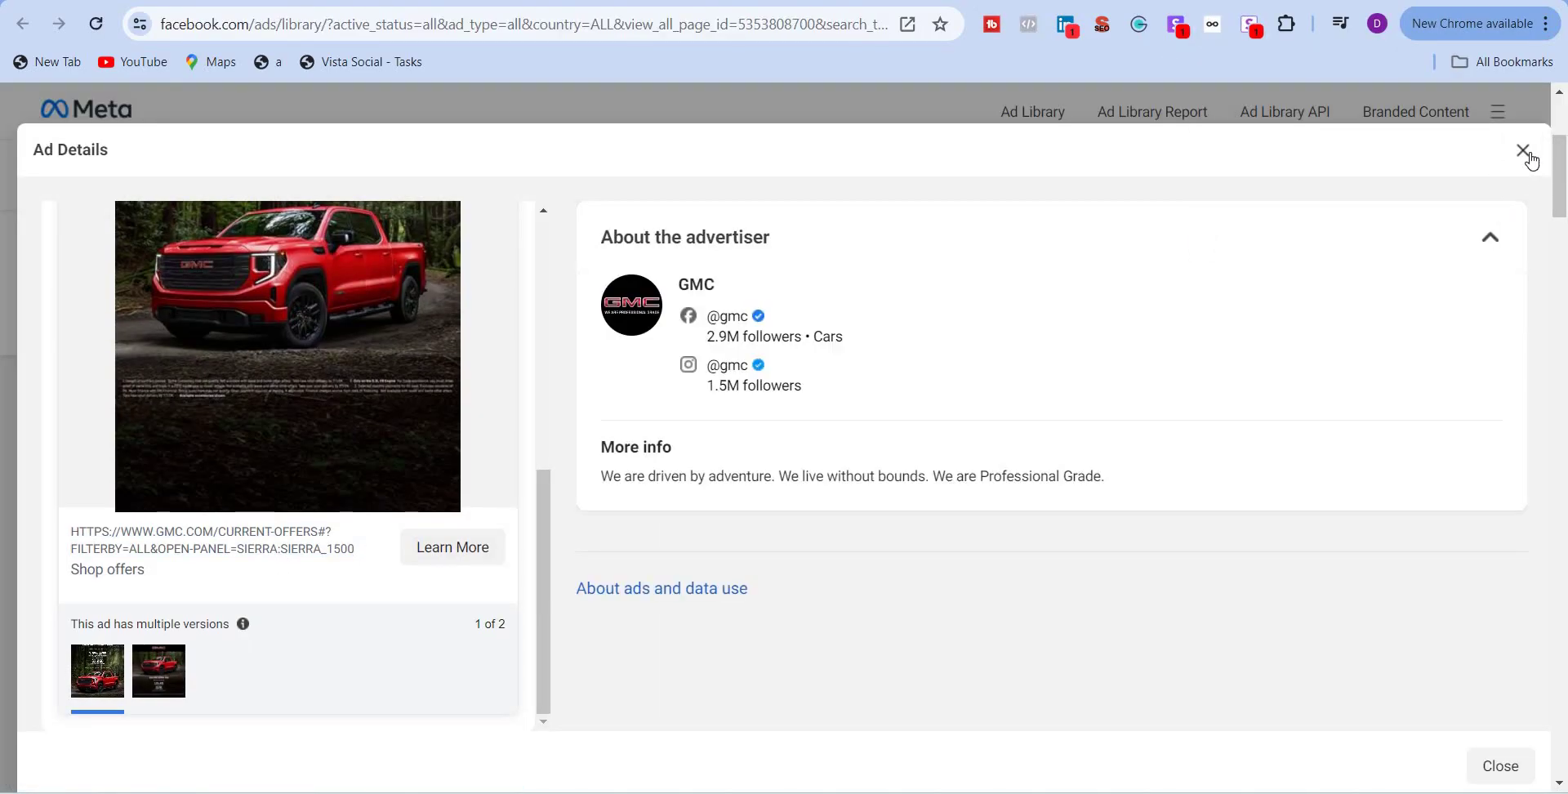
# Close the ad details and browse GMC's ads down to the May 2024 HUMMER EV cards.
pyautogui.click(1526, 154)
pyautogui.scroll(-1, 718, 457)
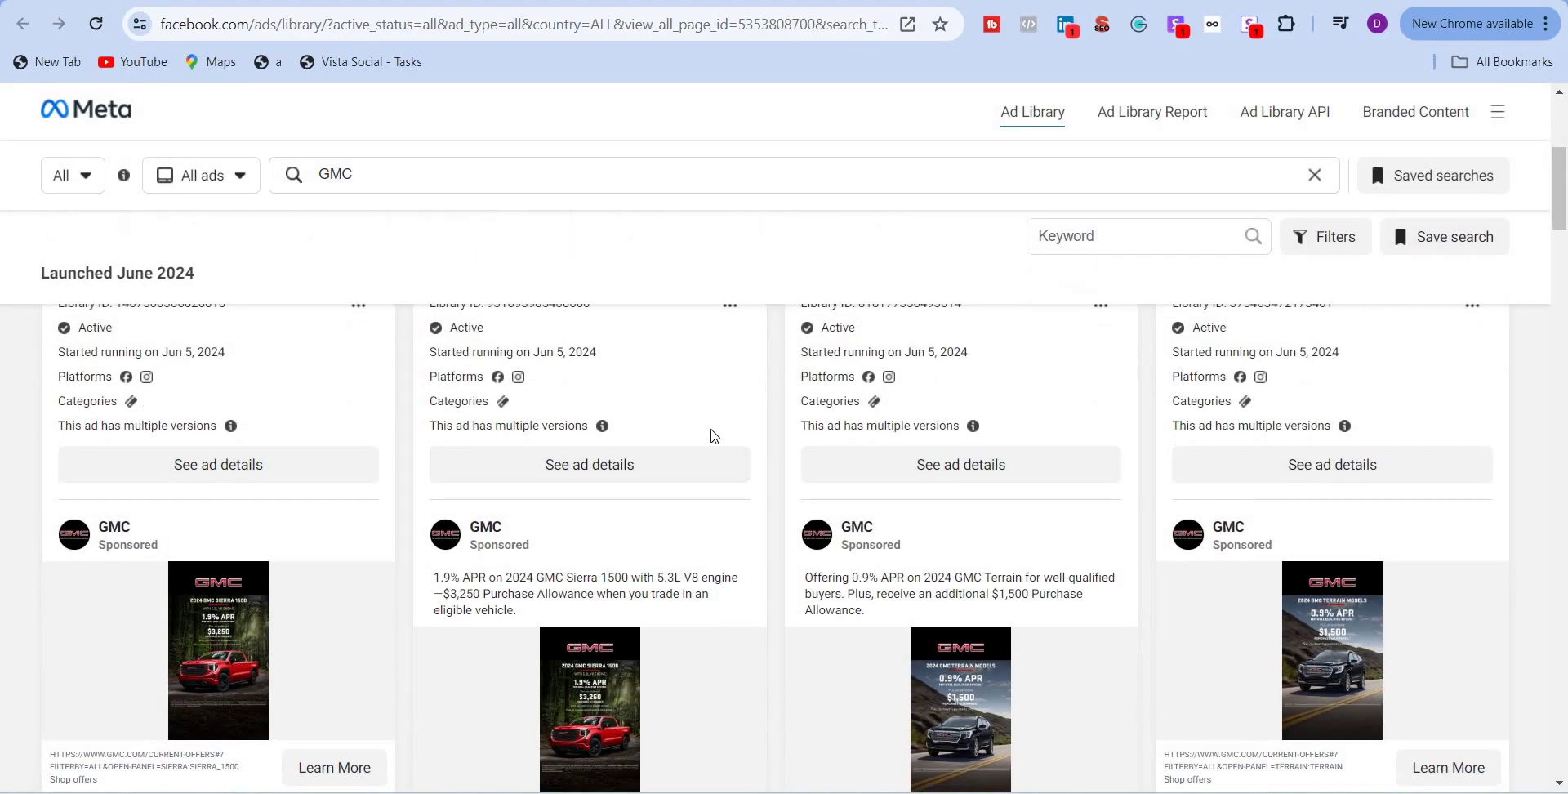
pyautogui.scroll(1, 466, 424)
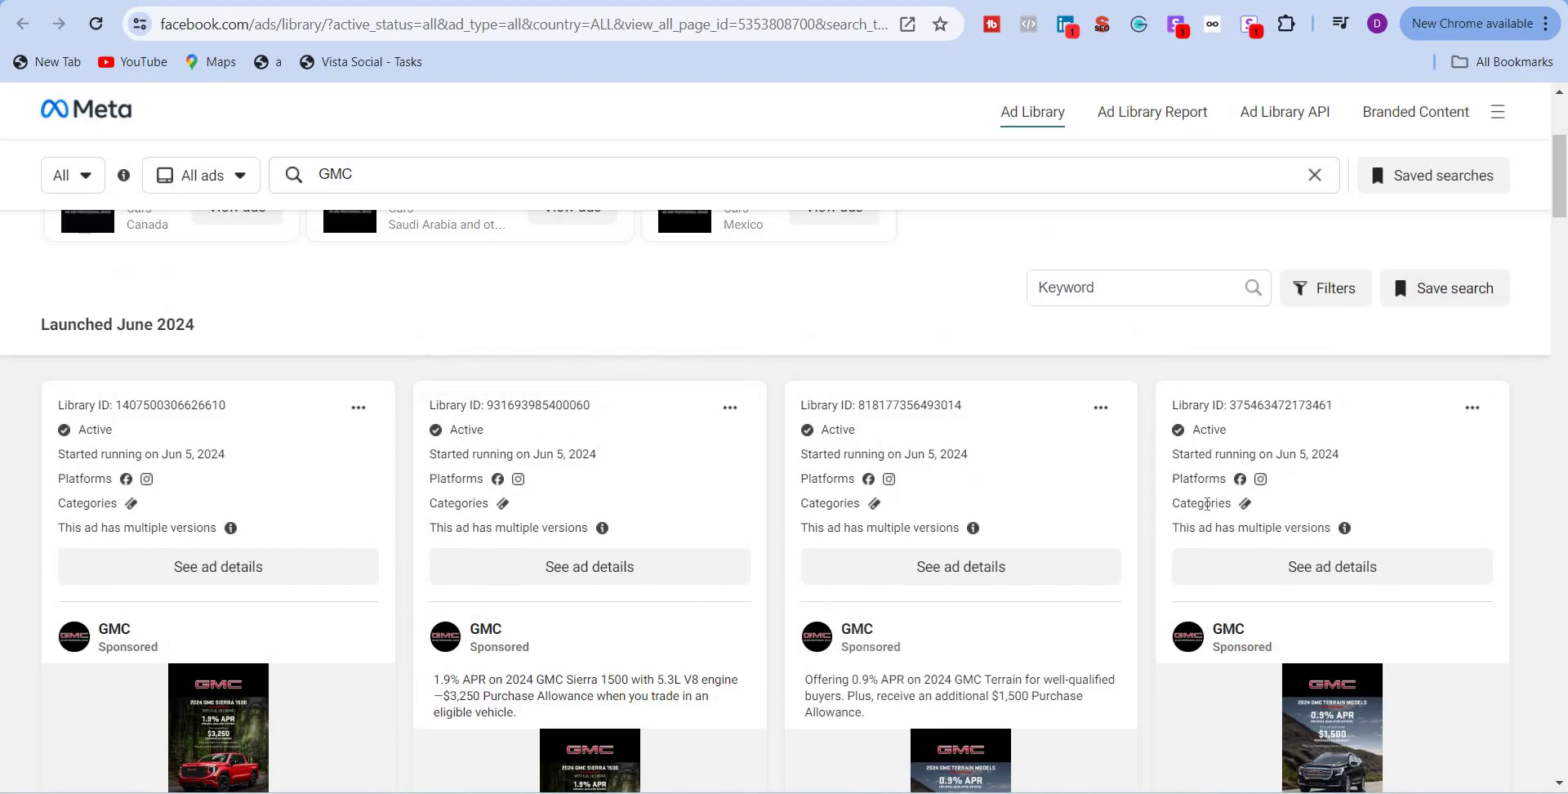
pyautogui.scroll(-15, 1027, 597)
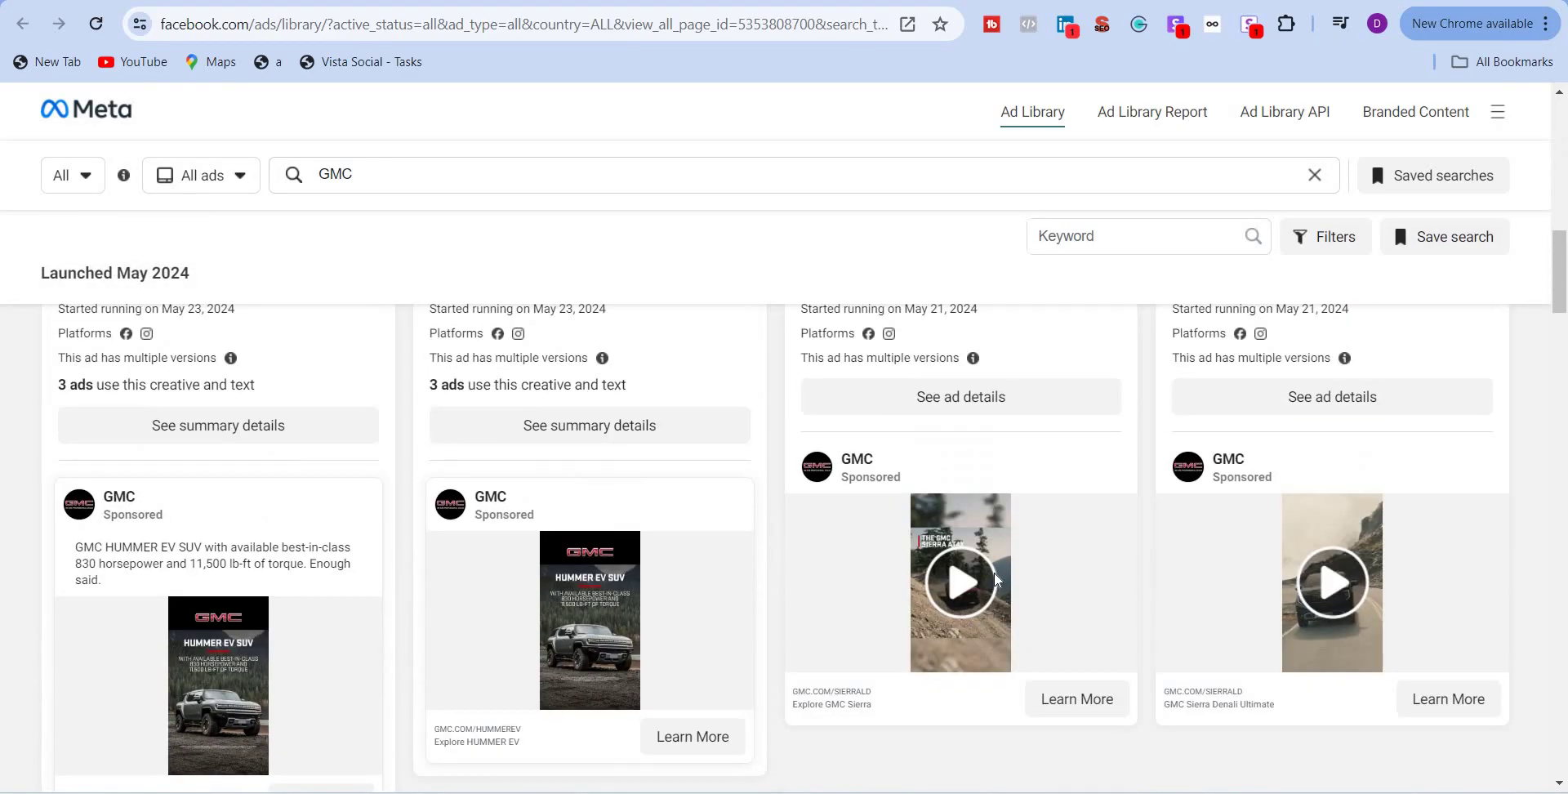
pyautogui.scroll(-8, 993, 572)
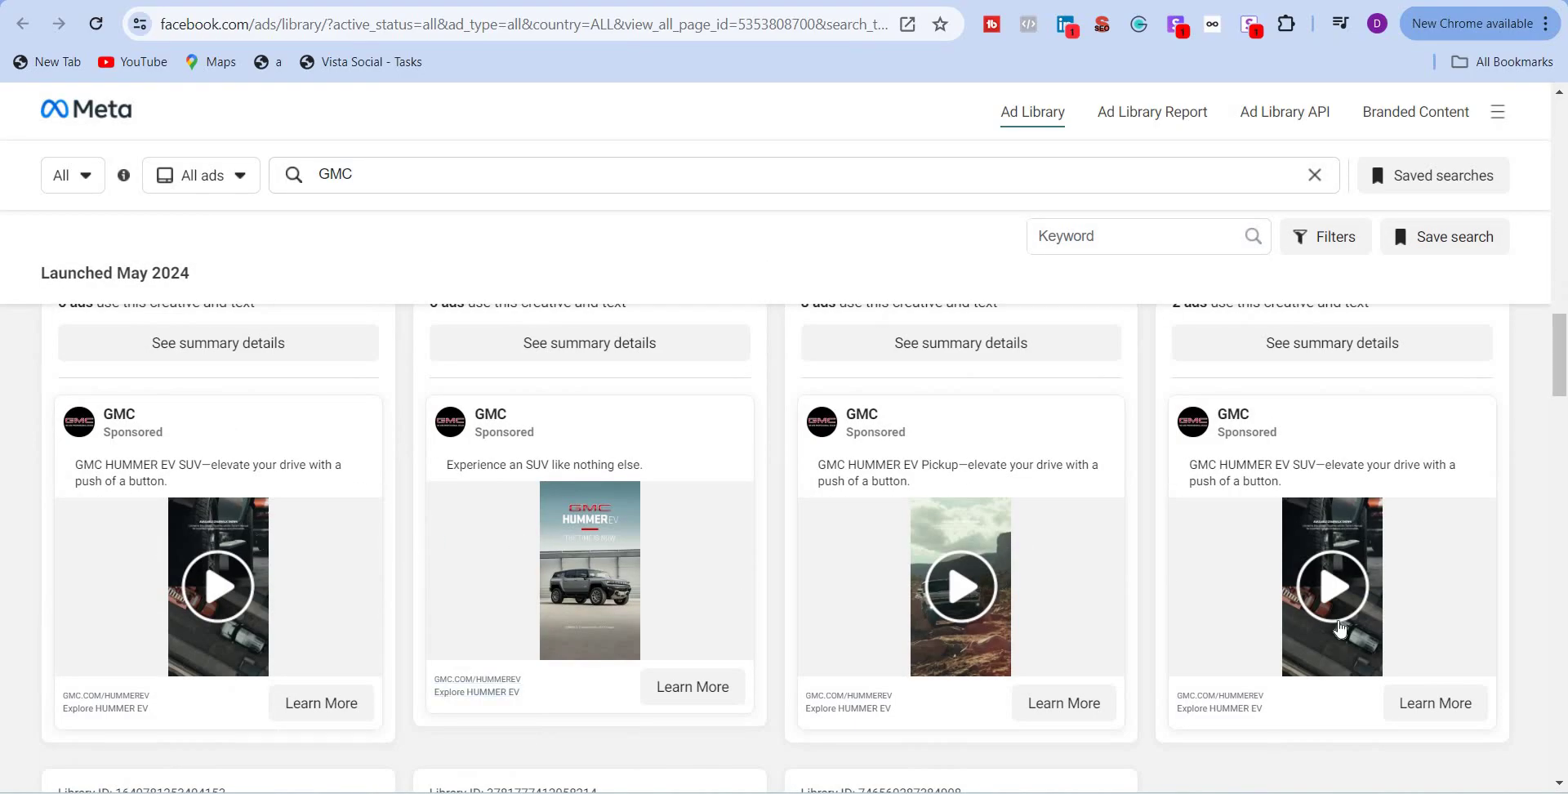
pyautogui.scroll(-10, 1268, 633)
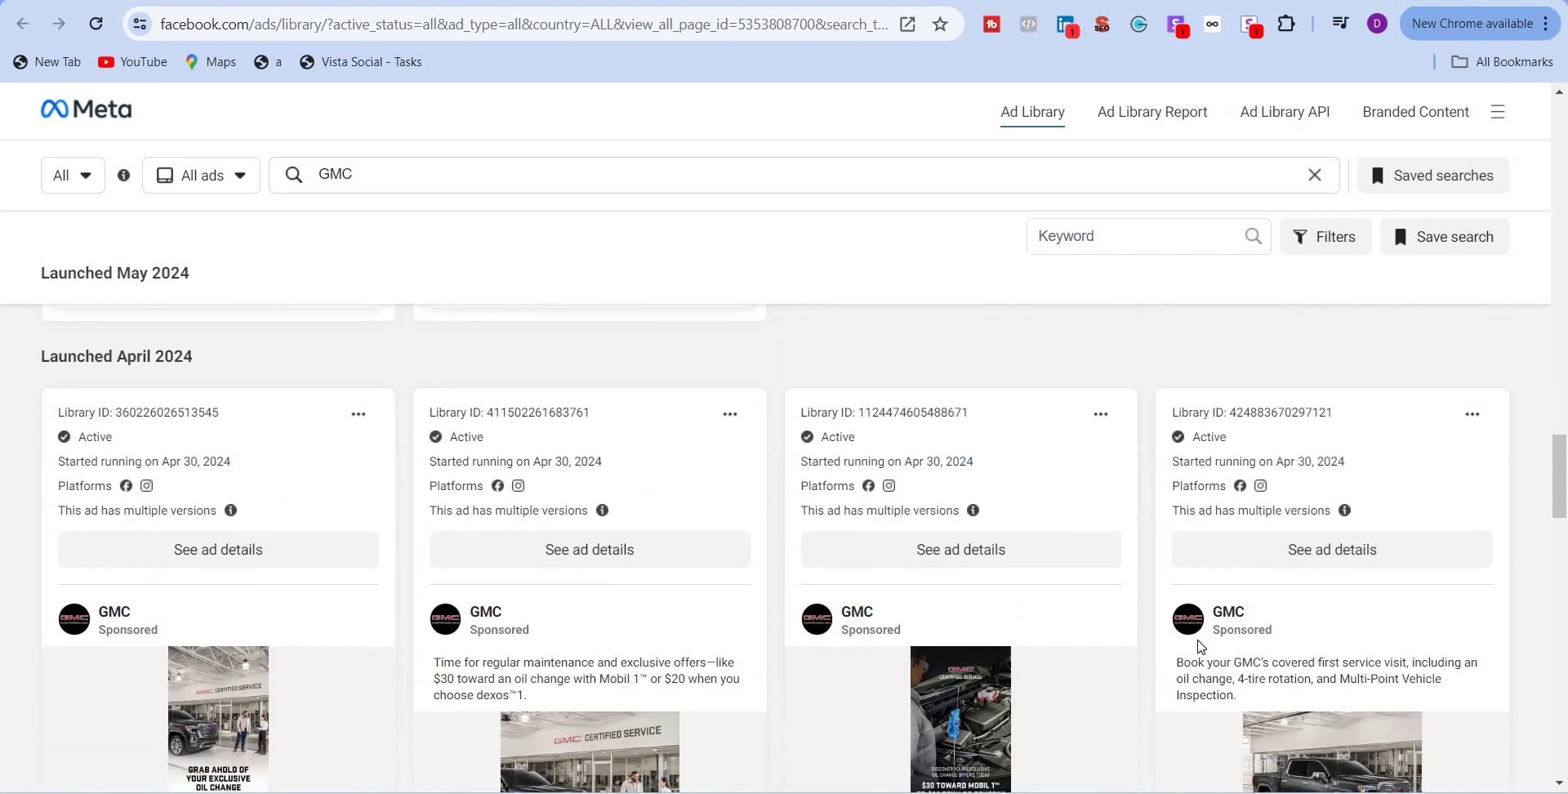
pyautogui.scroll(-3, 1166, 571)
pyautogui.scroll(10, 511, 360)
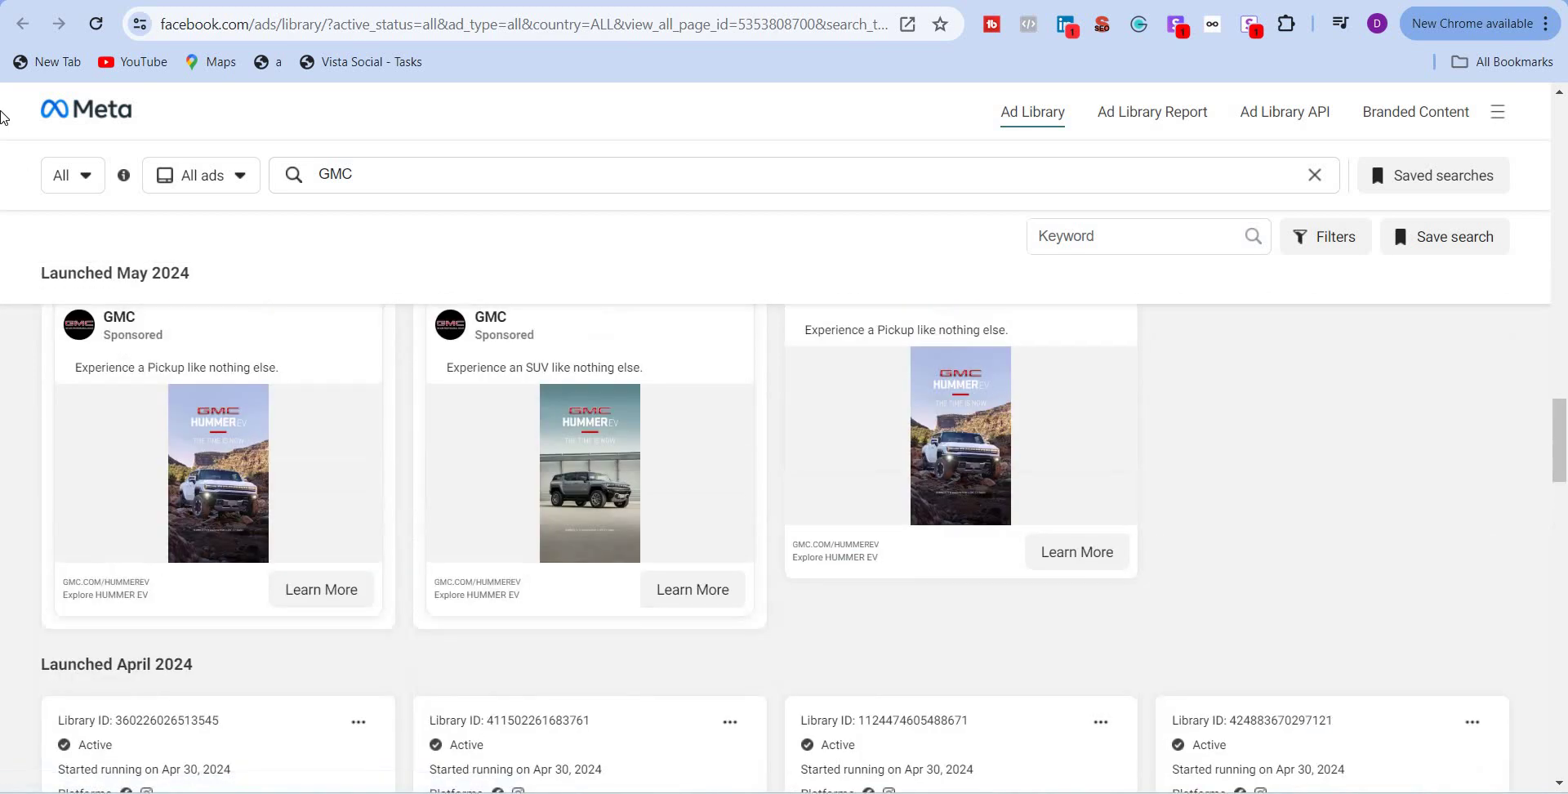
# Open the Filters dialog for GMC's ads and scroll through its default options.
pyautogui.click(1341, 247)
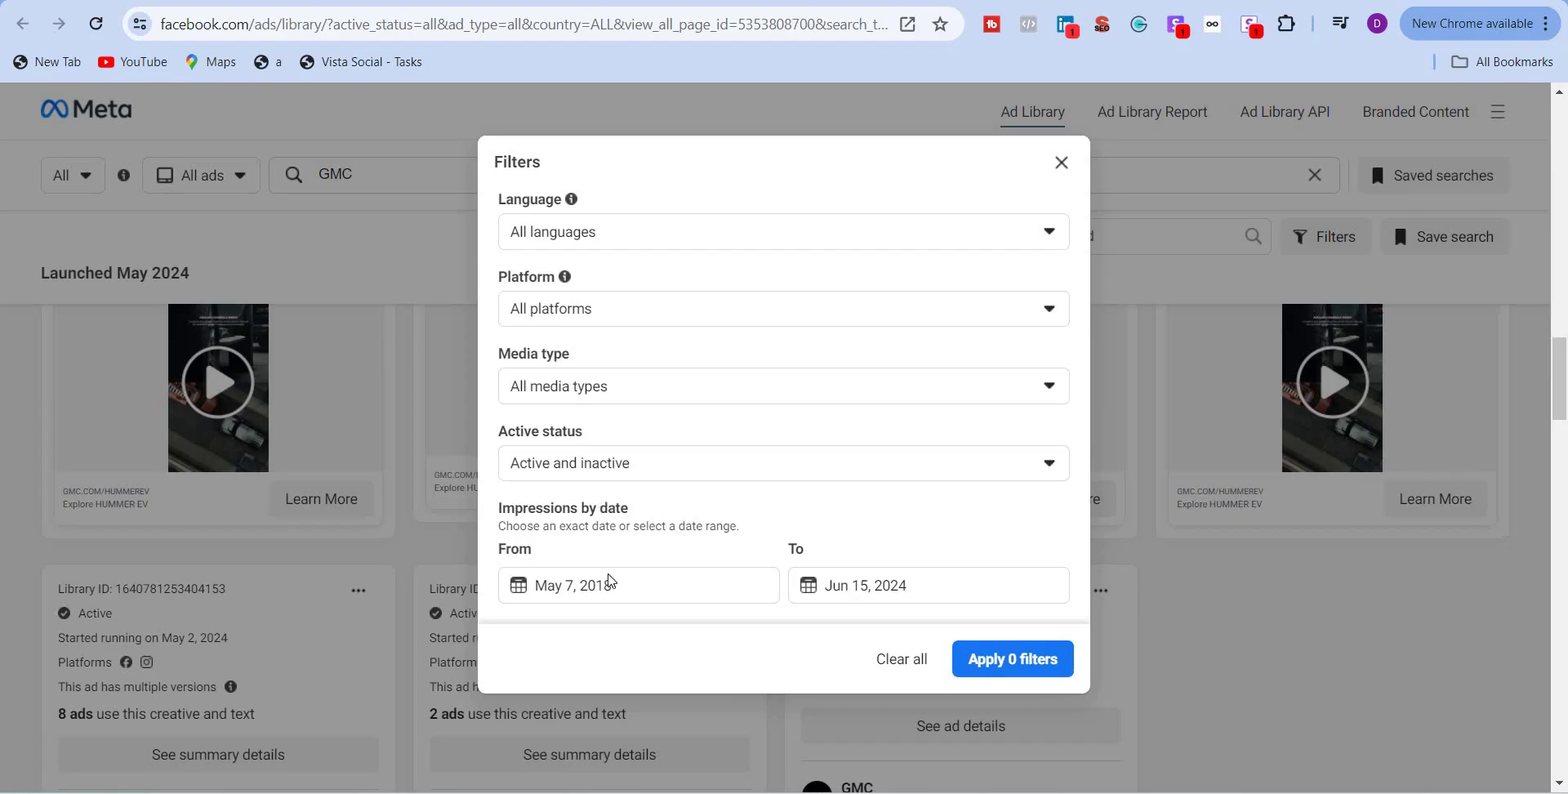
pyautogui.scroll(-2, 653, 577)
pyautogui.scroll(-2, 653, 577)
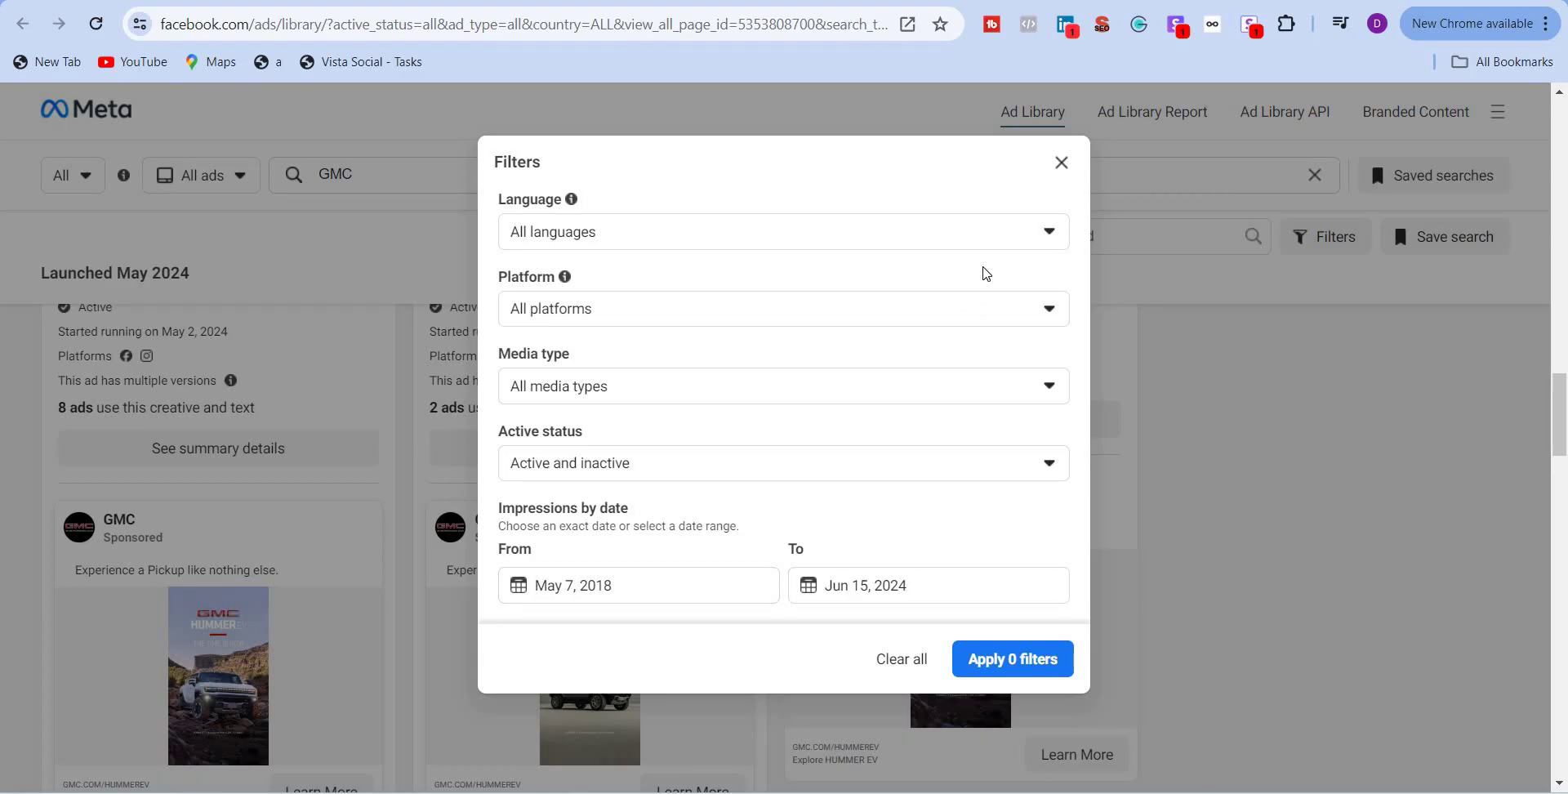